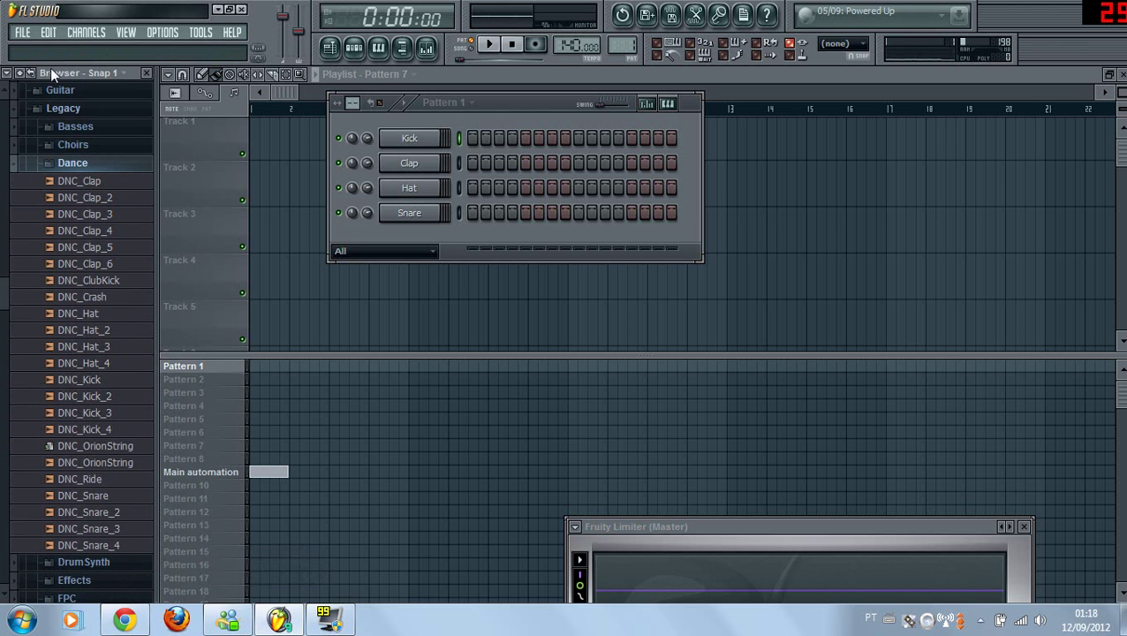
# Load the DNC_ClubKick sample onto the Kick channel and DNC_Clap onto the Clap channel from the Legacy Dance folder.
pyautogui.click(102, 283)
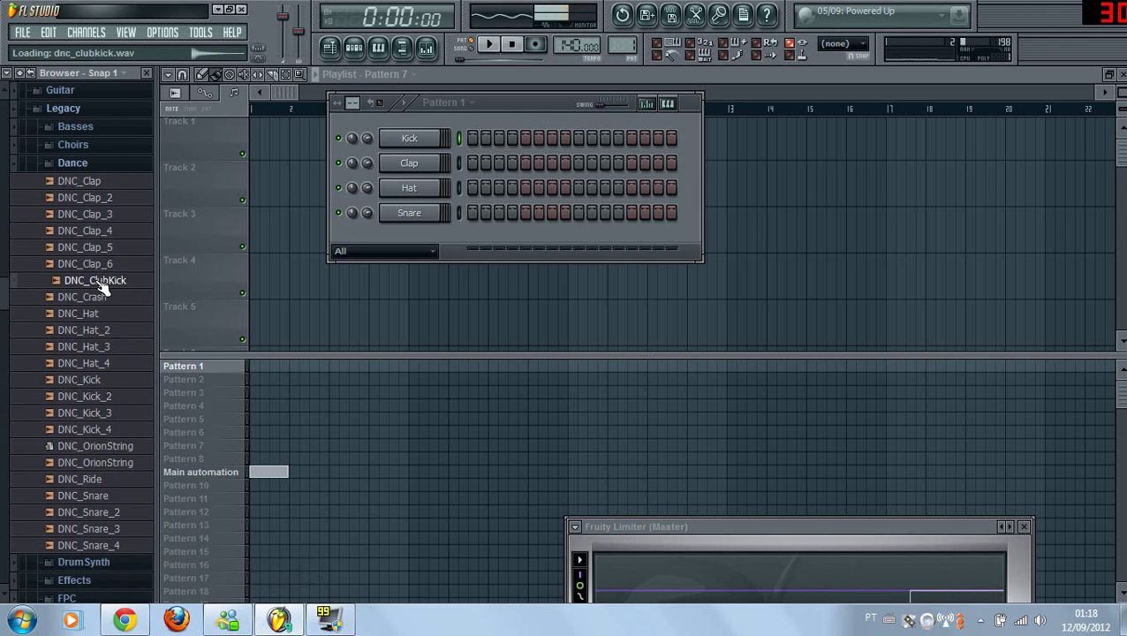
pyautogui.moveTo(101, 285); pyautogui.dragTo(406, 139)
pyautogui.click(85, 185)
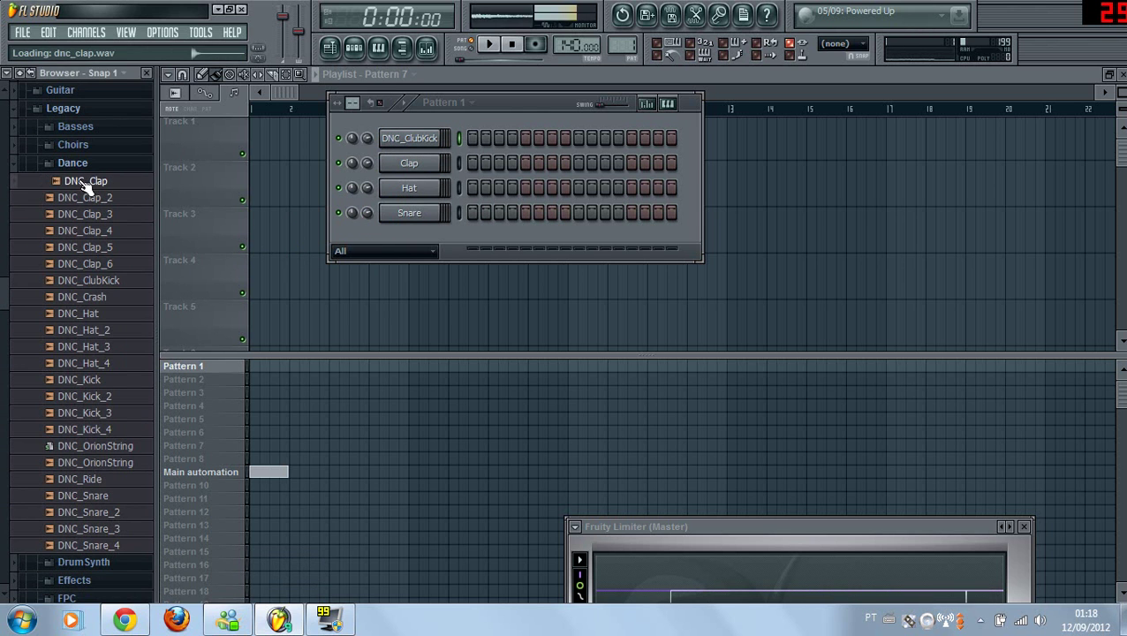
pyautogui.moveTo(86, 182); pyautogui.dragTo(427, 164)
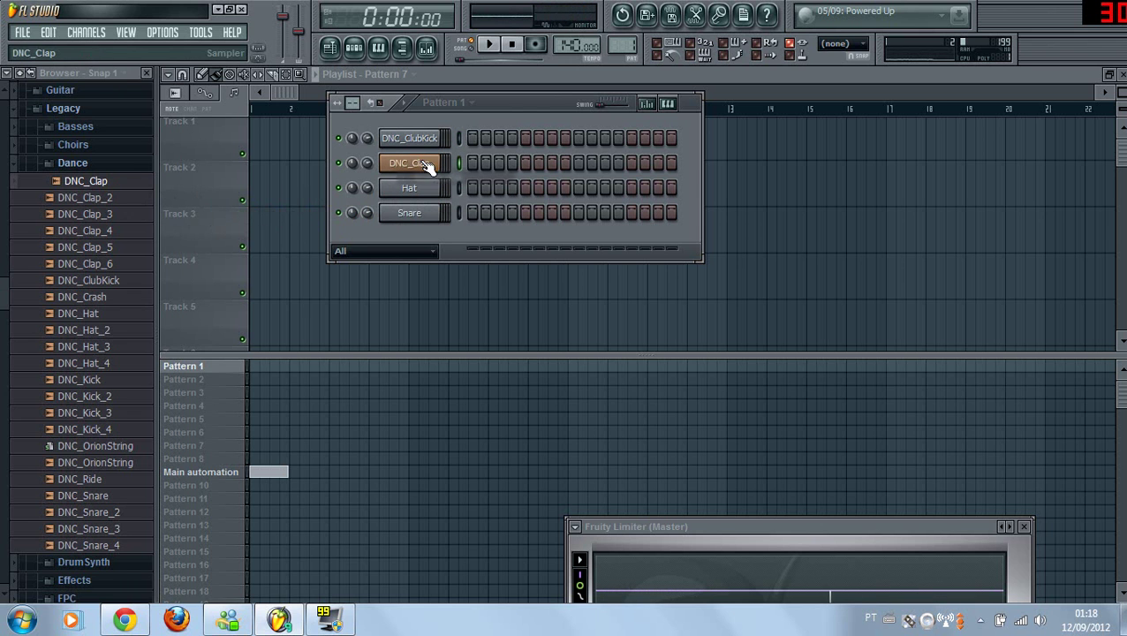
# Preview DNC_Hat, and replace the Hat channel's sample with HIP_Hat from the Legacy HipHop folder.
pyautogui.click(89, 317)
pyautogui.moveTo(90, 316); pyautogui.dragTo(91, 394)
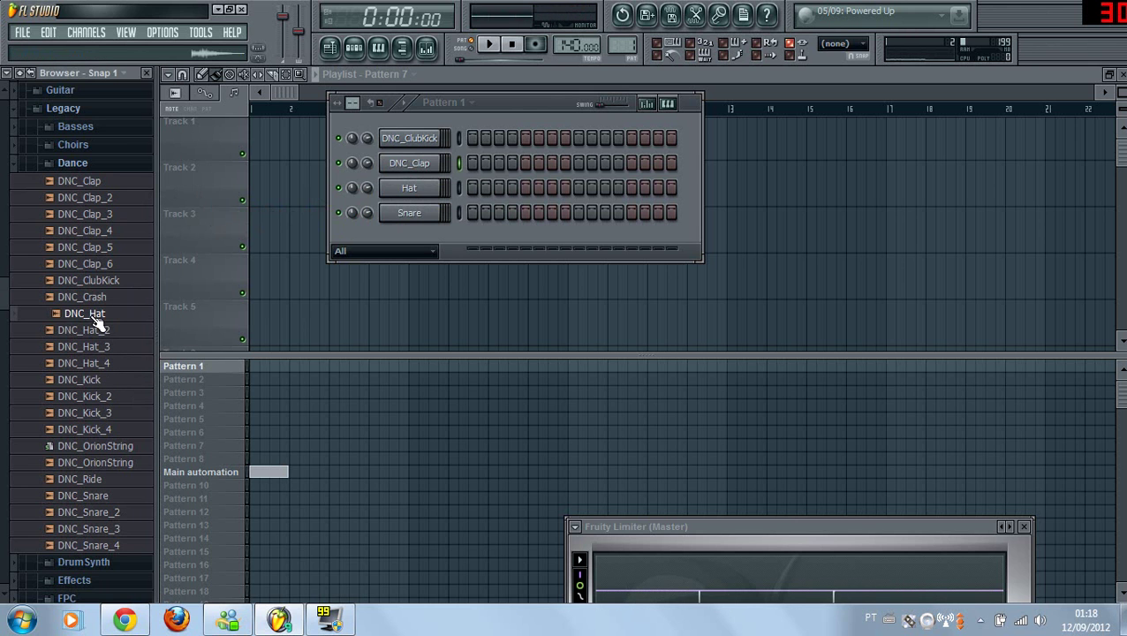
pyautogui.click(82, 165)
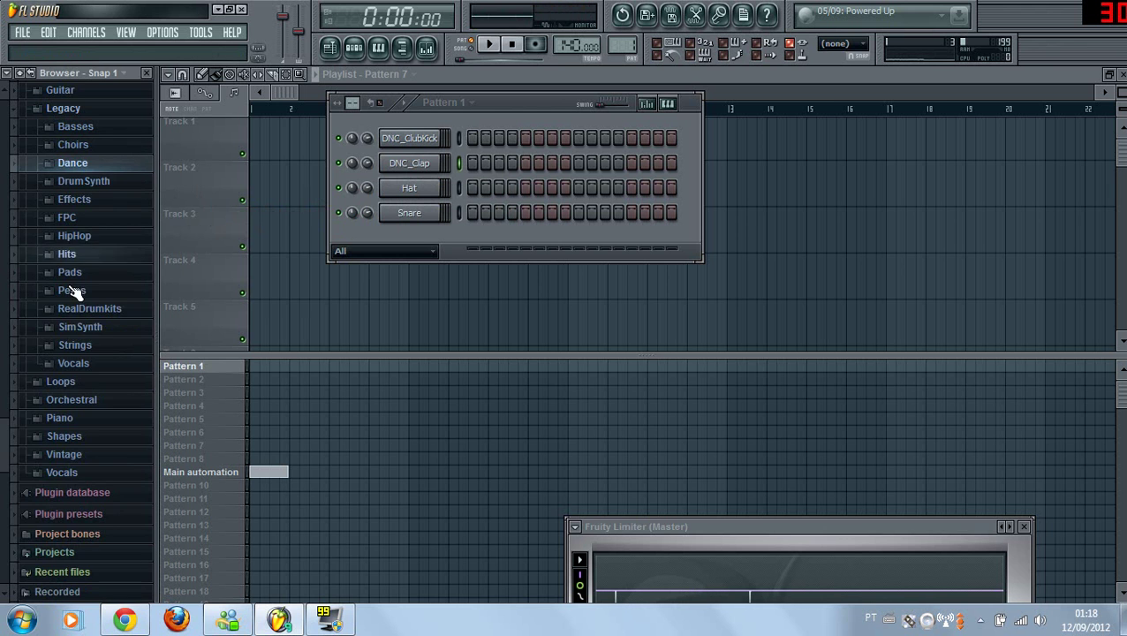
pyautogui.click(90, 240)
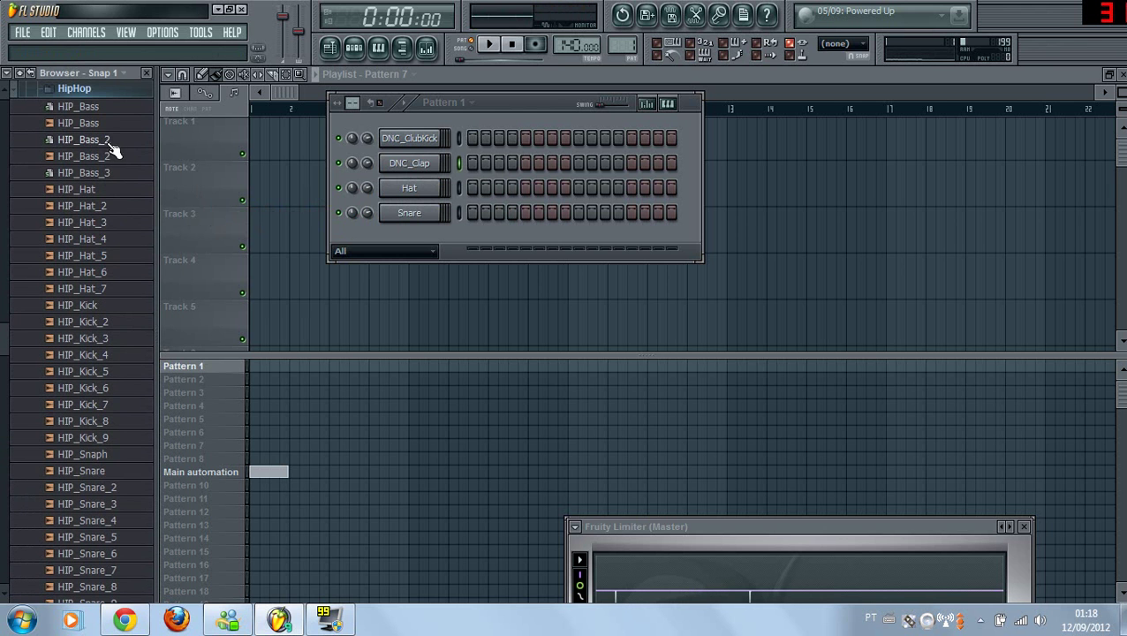
pyautogui.moveTo(84, 188); pyautogui.dragTo(412, 190)
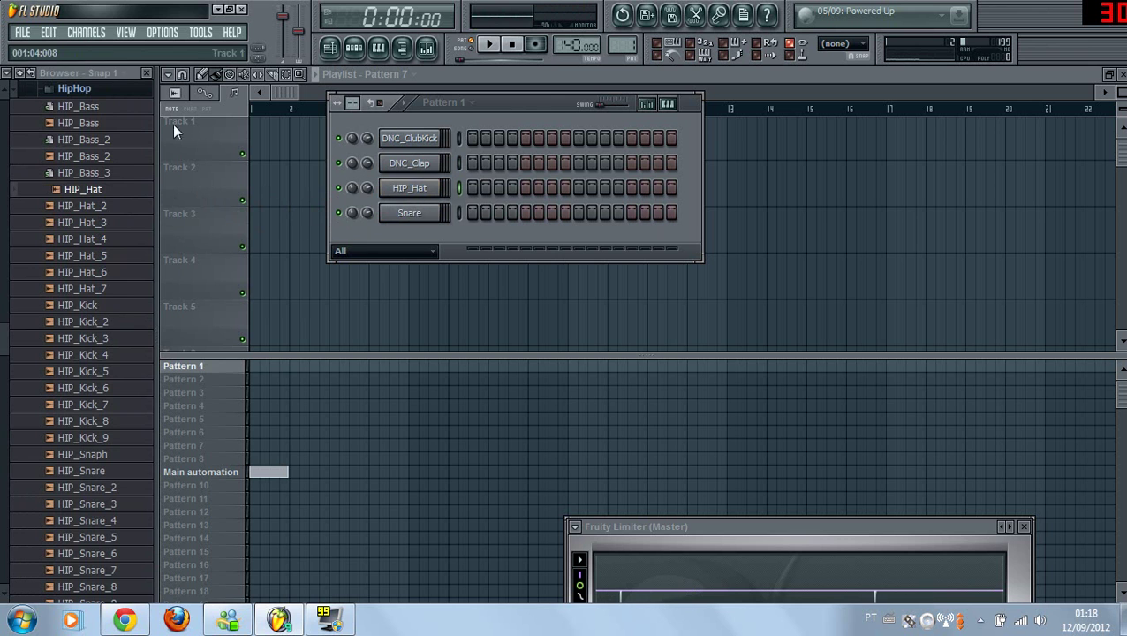
pyautogui.click(74, 89)
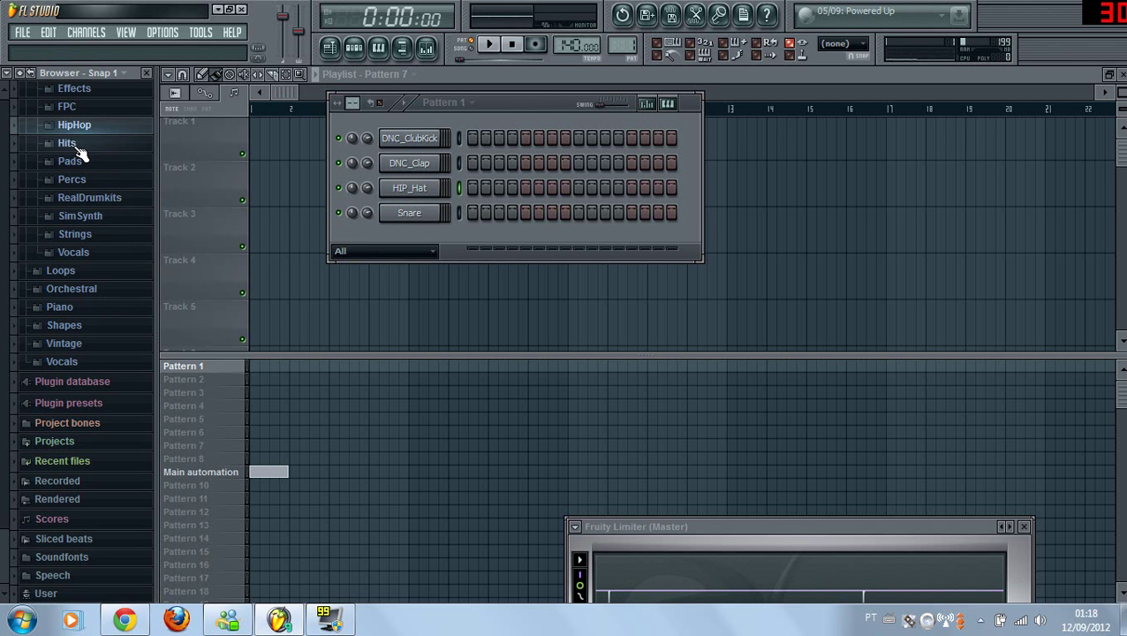
# Open the Snare channel's settings and audition its current sample several times.
pyautogui.click(426, 215)
pyautogui.click(502, 541)
pyautogui.click(501, 540)
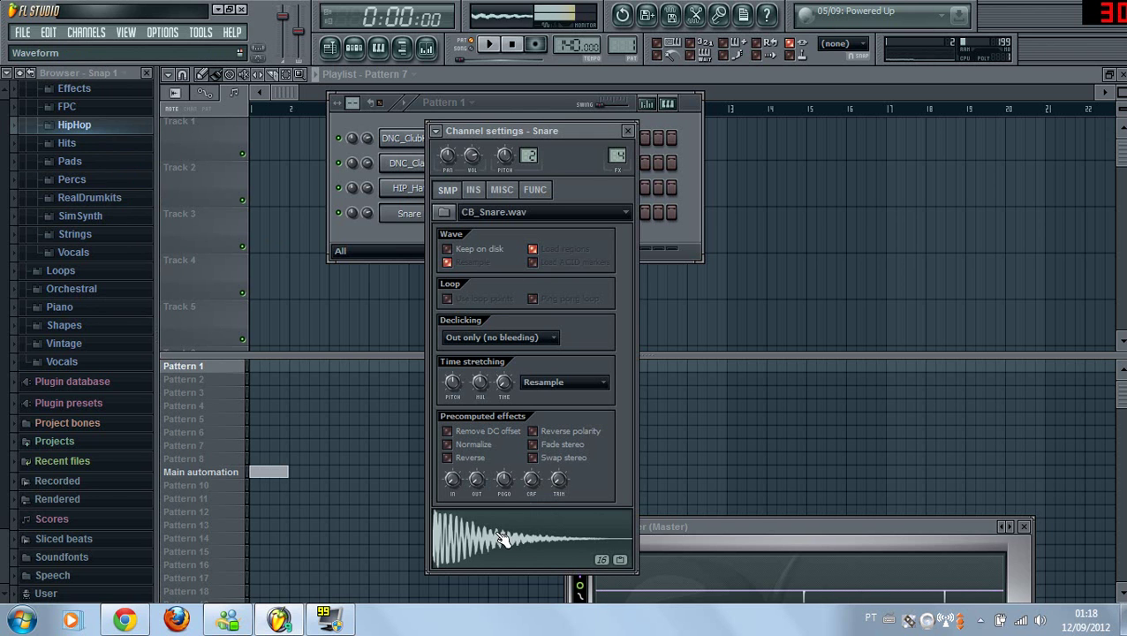
pyautogui.click(502, 541)
pyautogui.click(501, 540)
pyautogui.click(501, 541)
pyautogui.click(502, 540)
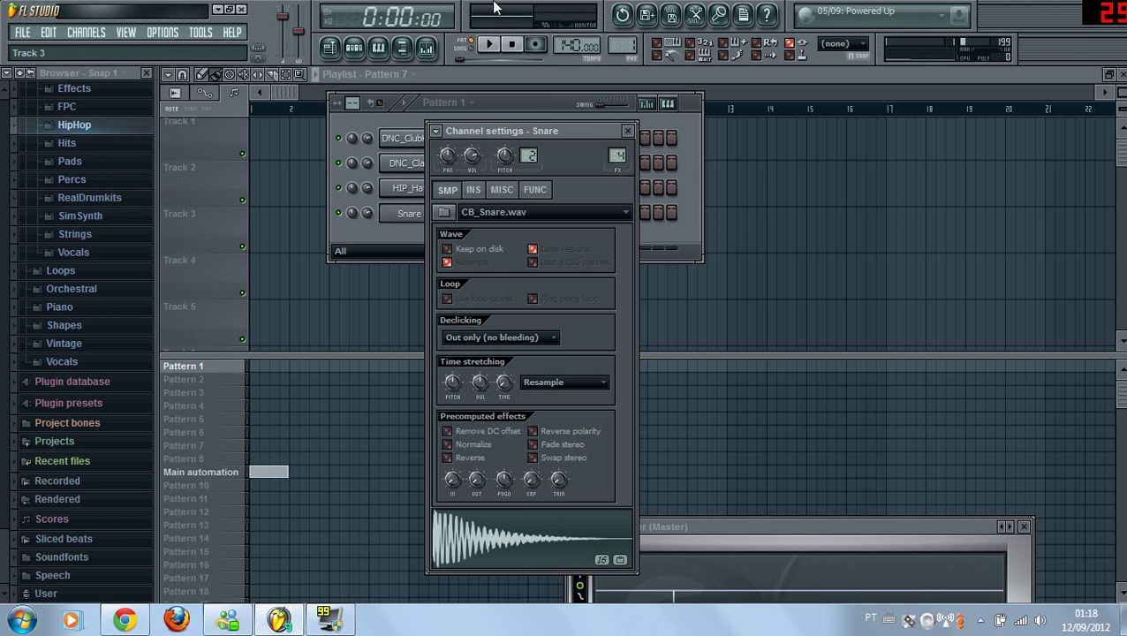
# Load the DNC_Crash sample from the Legacy Dance folder onto the third channel.
pyautogui.scroll(4, 89, 190)
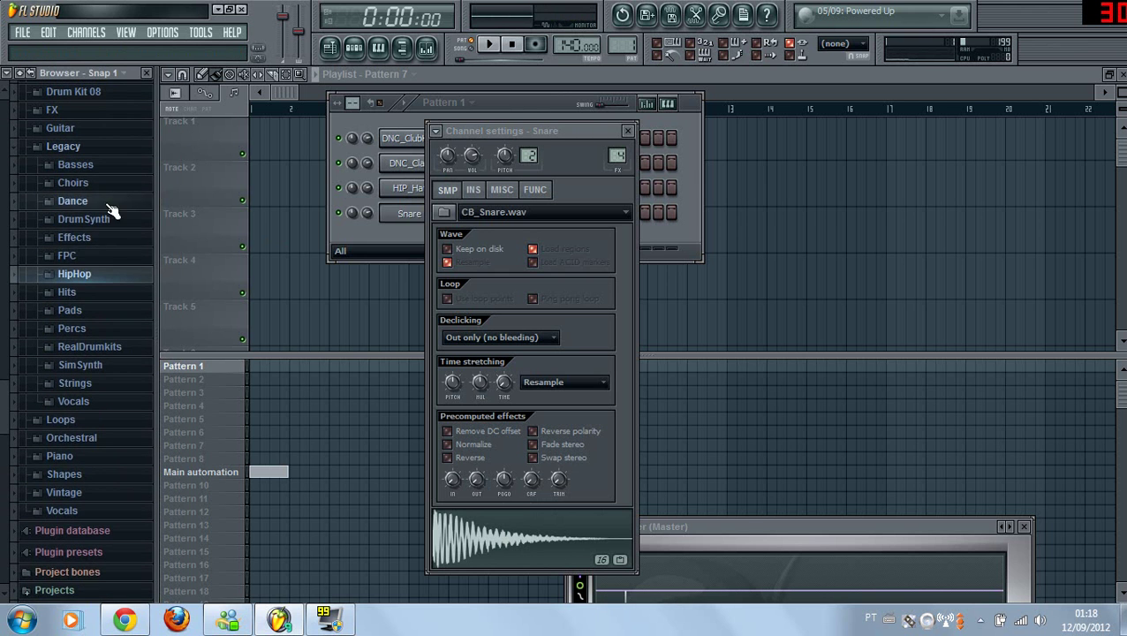
pyautogui.click(88, 185)
pyautogui.click(88, 185)
pyautogui.click(91, 201)
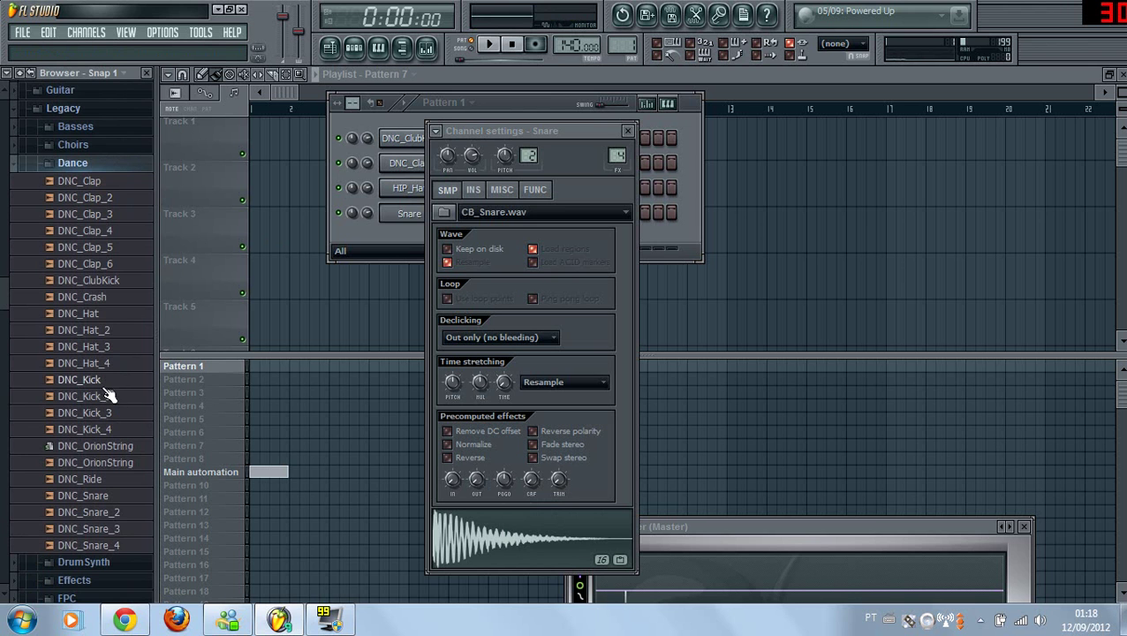
pyautogui.click(102, 319)
pyautogui.click(100, 300)
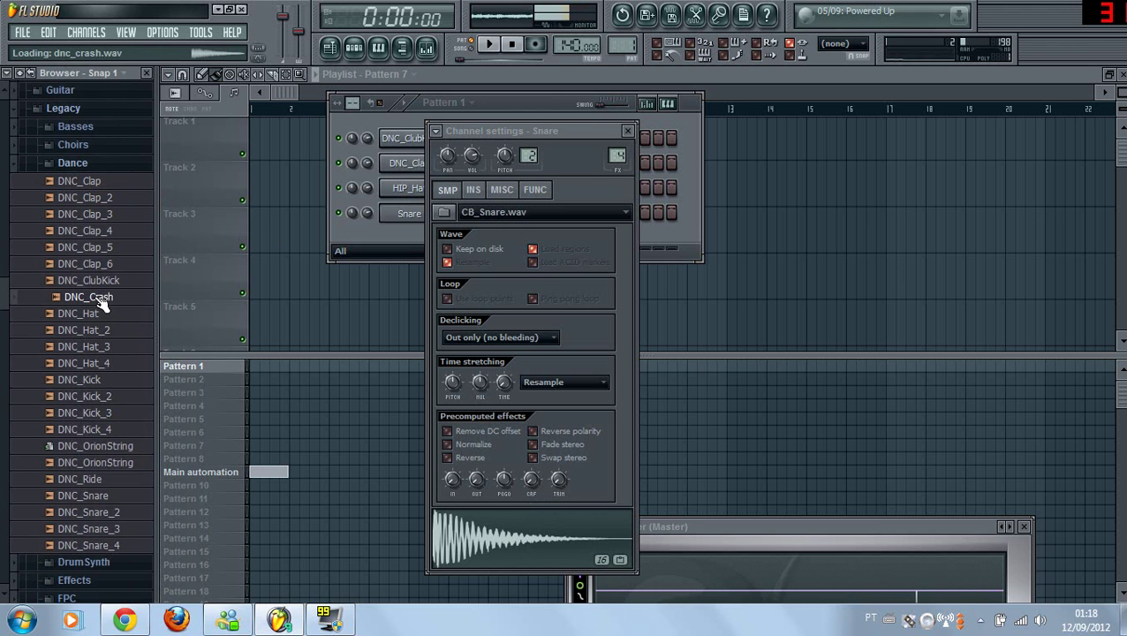
pyautogui.moveTo(100, 300); pyautogui.dragTo(413, 188)
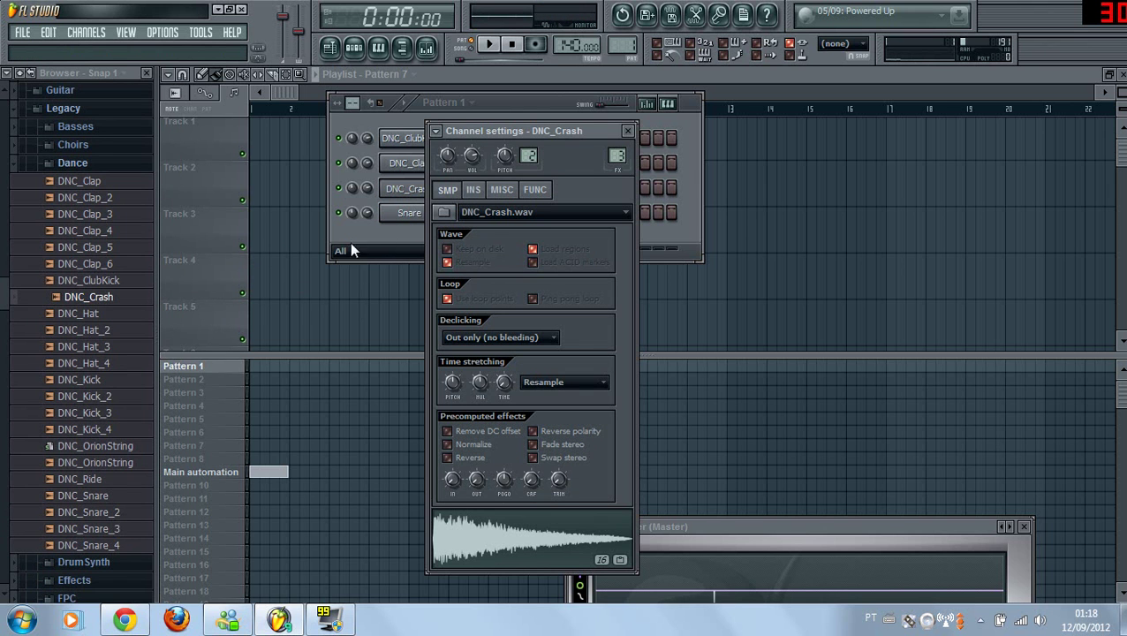
# Replace the Snare channel's sample with HIP_Hat from the Legacy HipHop folder and close the open channel windows.
pyautogui.click(73, 162)
pyautogui.click(78, 236)
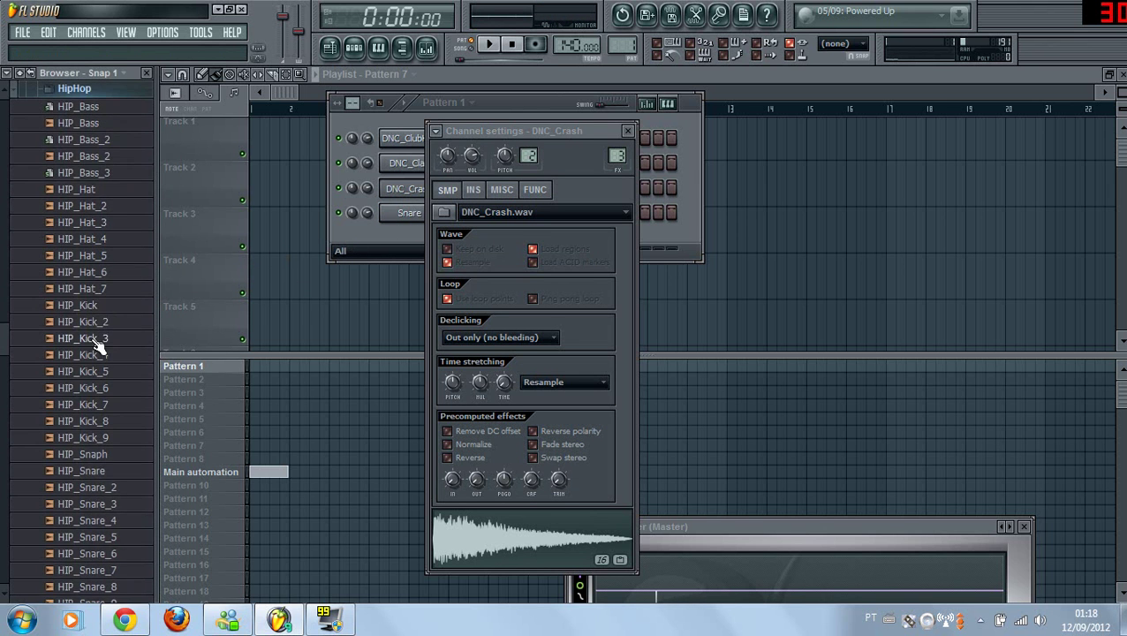
pyautogui.moveTo(91, 196); pyautogui.dragTo(408, 213)
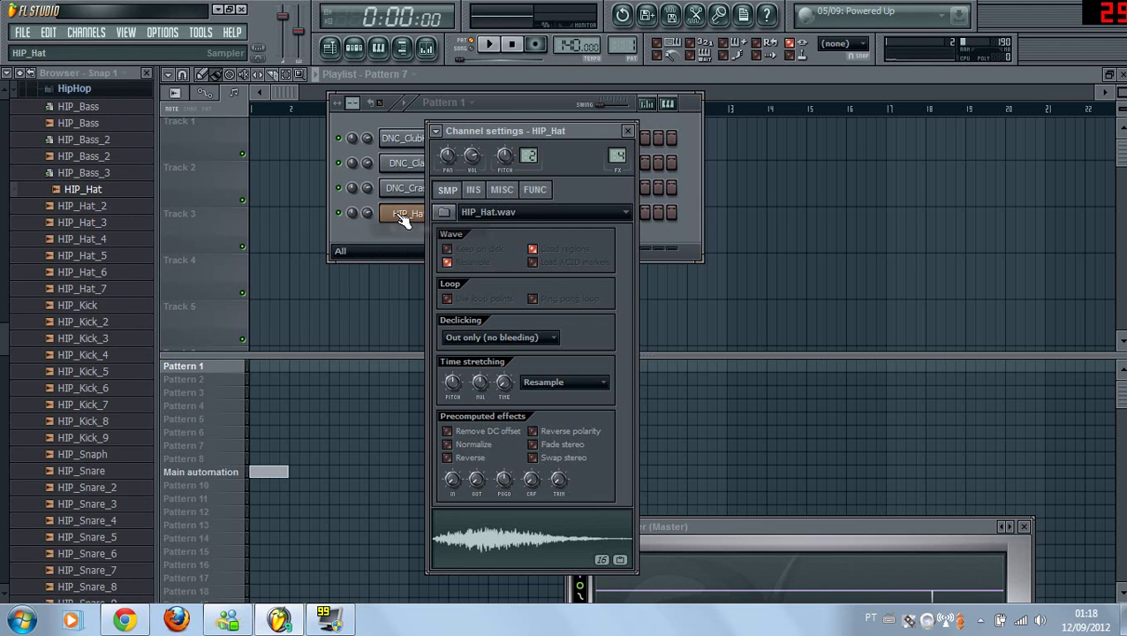
pyautogui.click(536, 117)
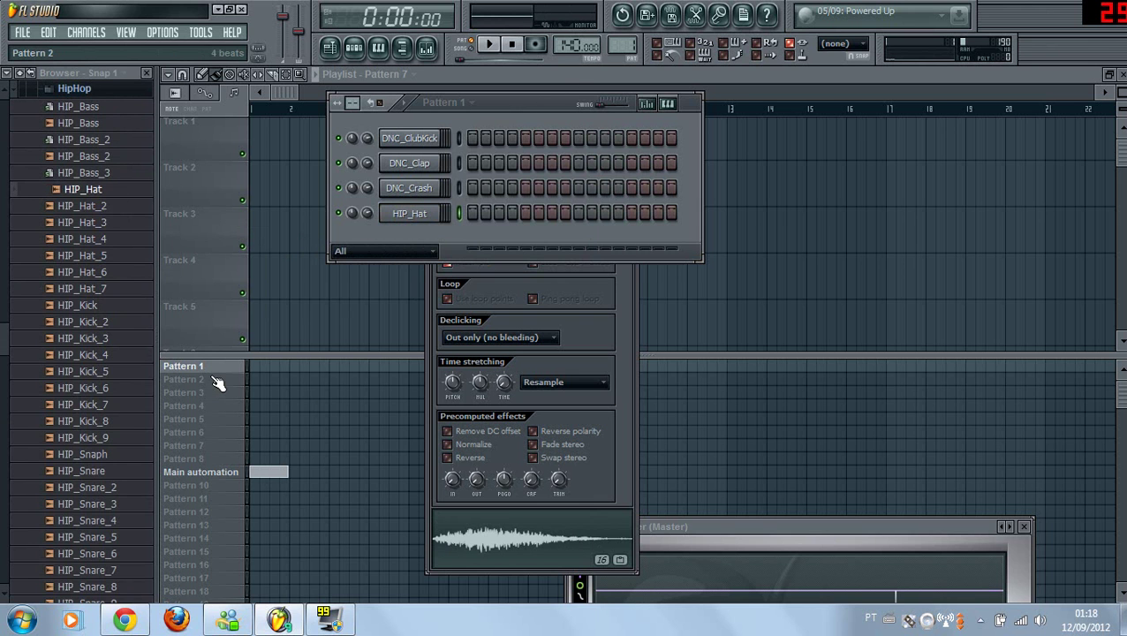
pyautogui.press('F12')
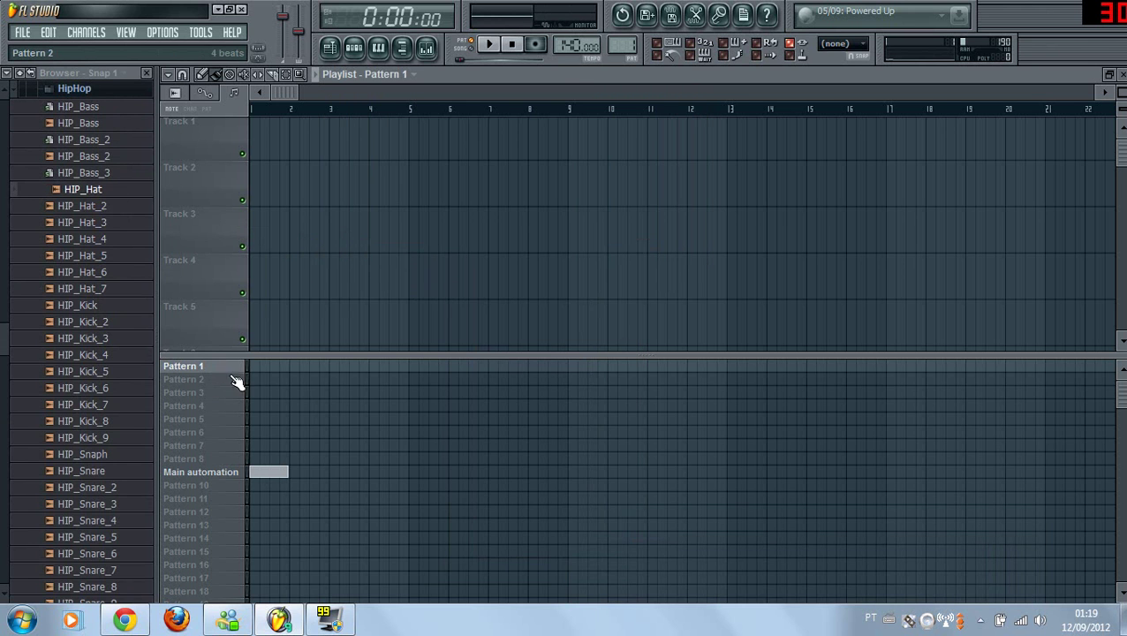
# Fill every 4 steps of the DNC_ClubKick channel in Pattern 1 and set the tempo to 128 BPM.
pyautogui.click(354, 47)
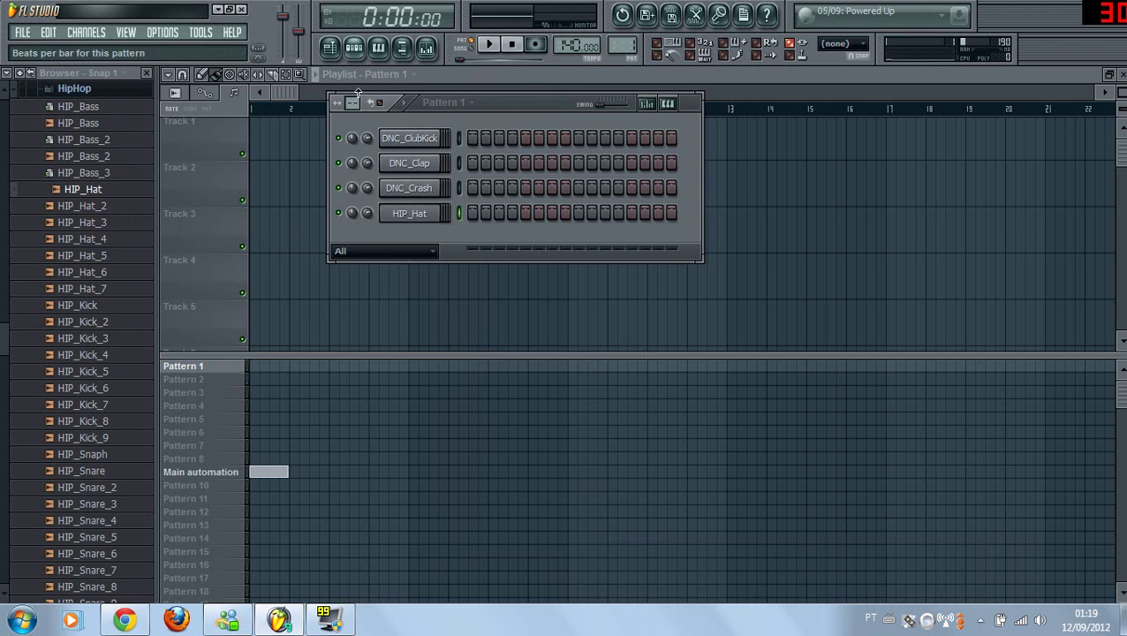
pyautogui.rightClick(425, 142)
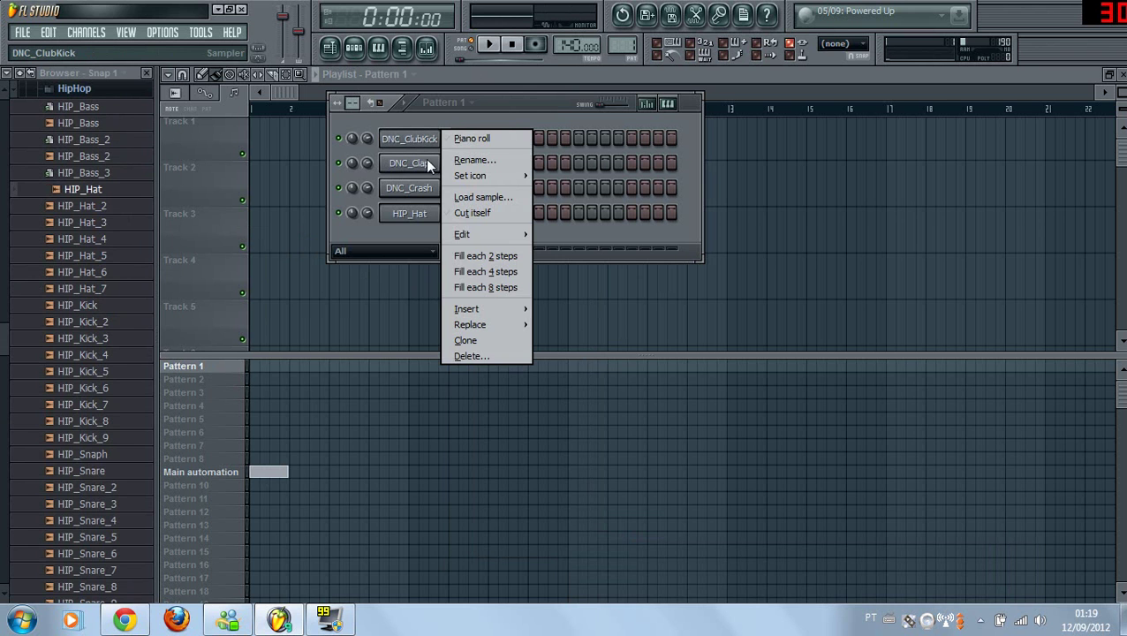
pyautogui.click(492, 272)
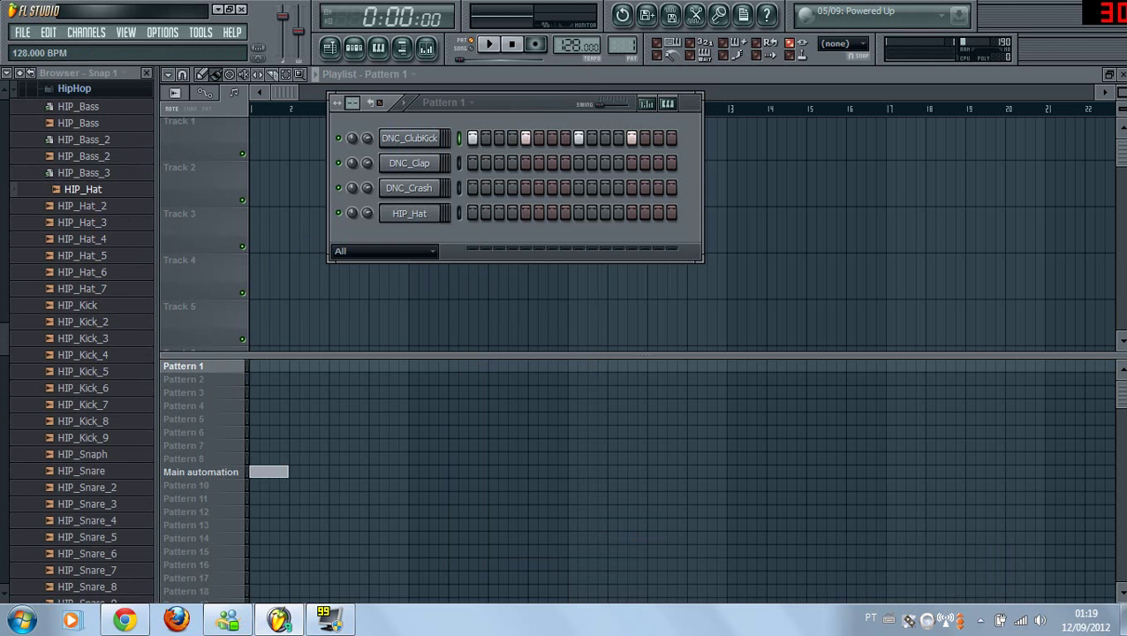
pyautogui.moveTo(579, 46); pyautogui.dragTo(578, 40)
# Program DNC_Clap on steps 5 and 13 of Pattern 2, using a temporary 4-step kick fill as a guide and clearing it.
pyautogui.click(249, 379)
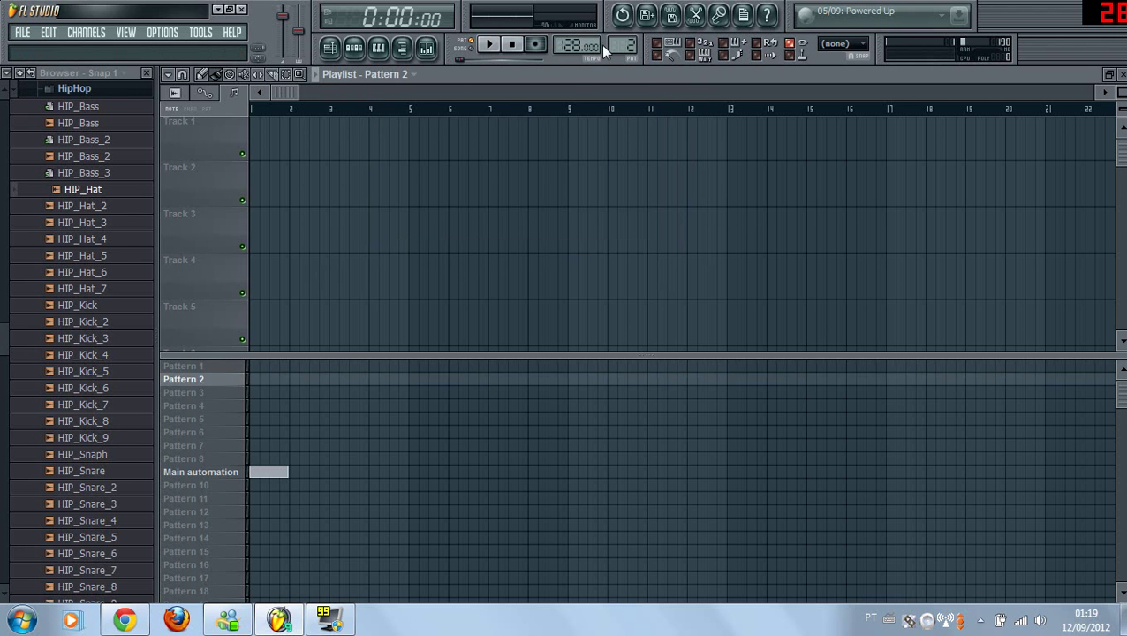
pyautogui.click(378, 48)
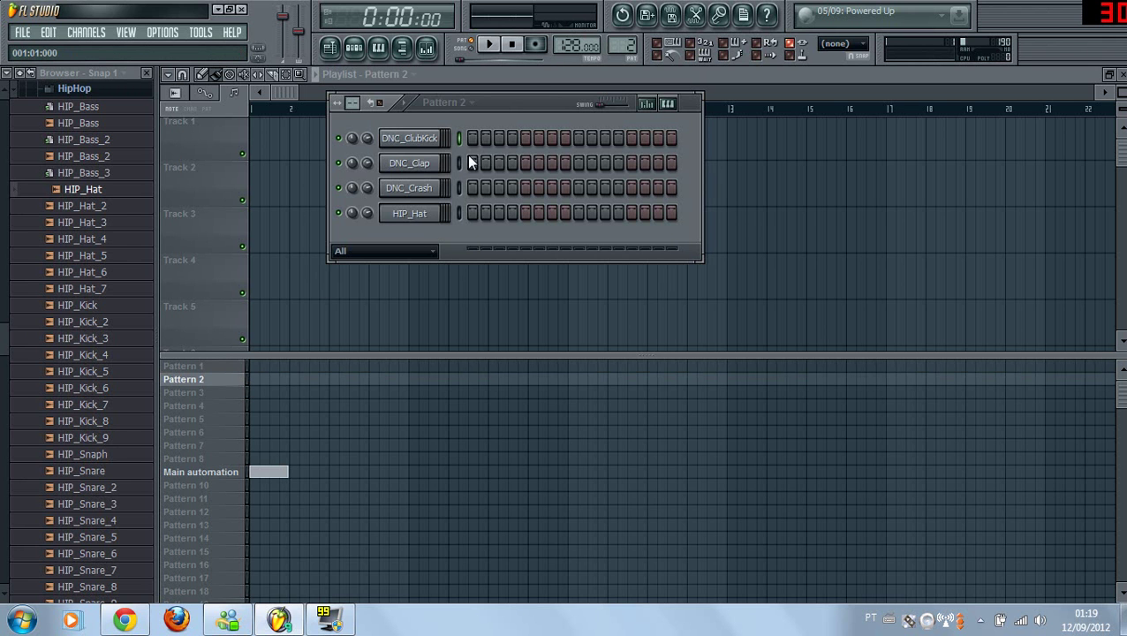
pyautogui.rightClick(427, 139)
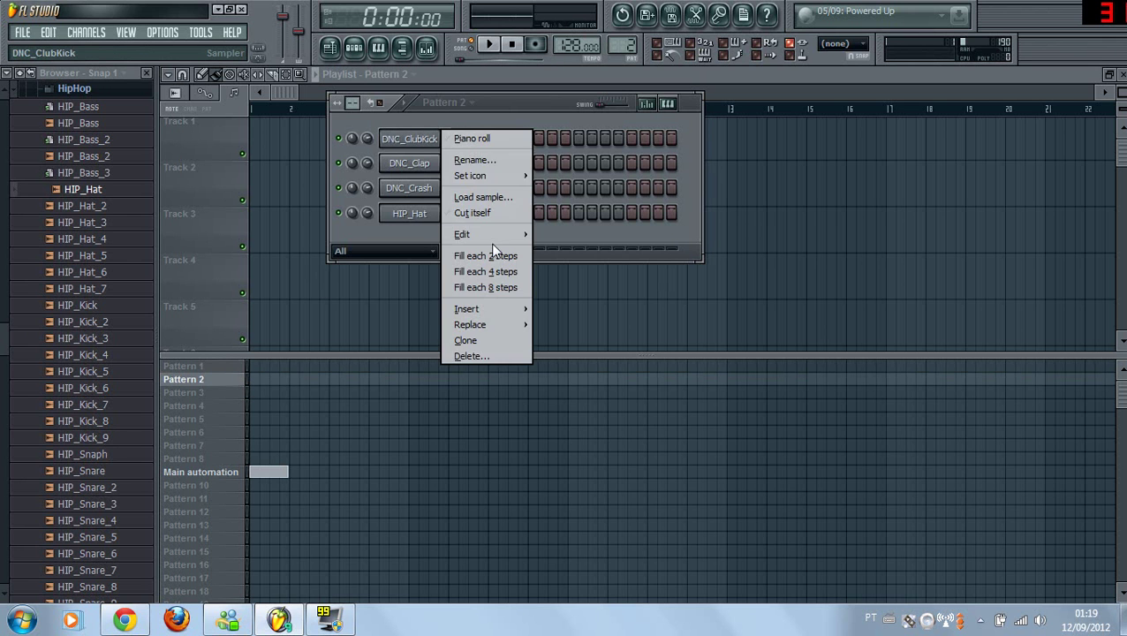
pyautogui.click(491, 270)
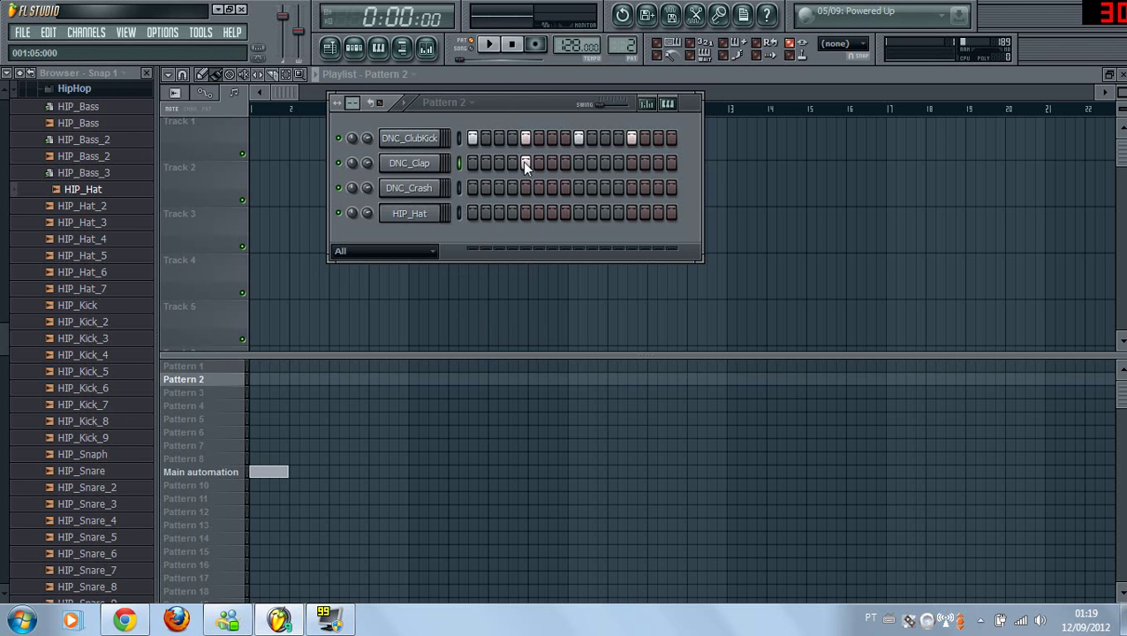
pyautogui.moveTo(632, 143); pyautogui.dragTo(509, 146)
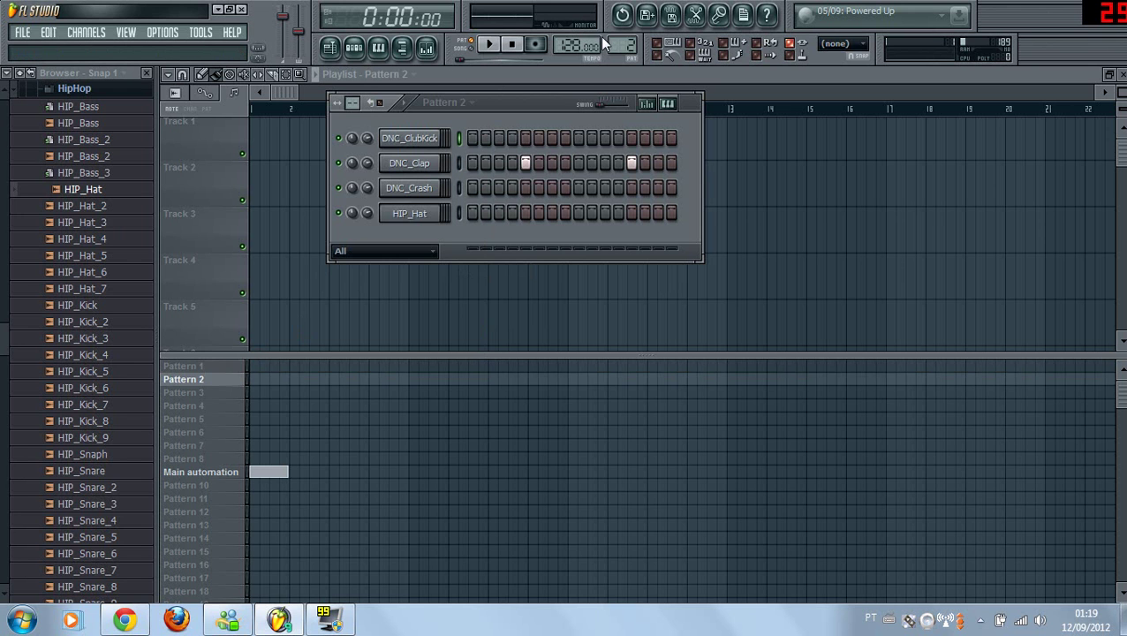
# Switch to Pattern 3 and place a DNC_Crash hit on its first step.
pyautogui.scroll(1, 622, 45)
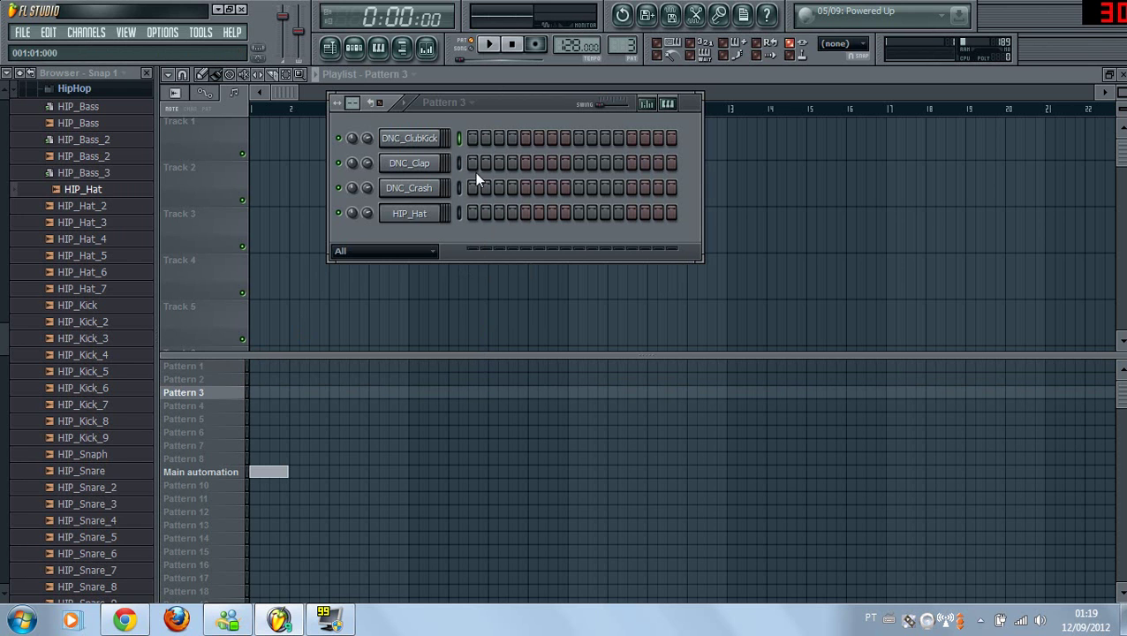
pyautogui.rightClick(430, 190)
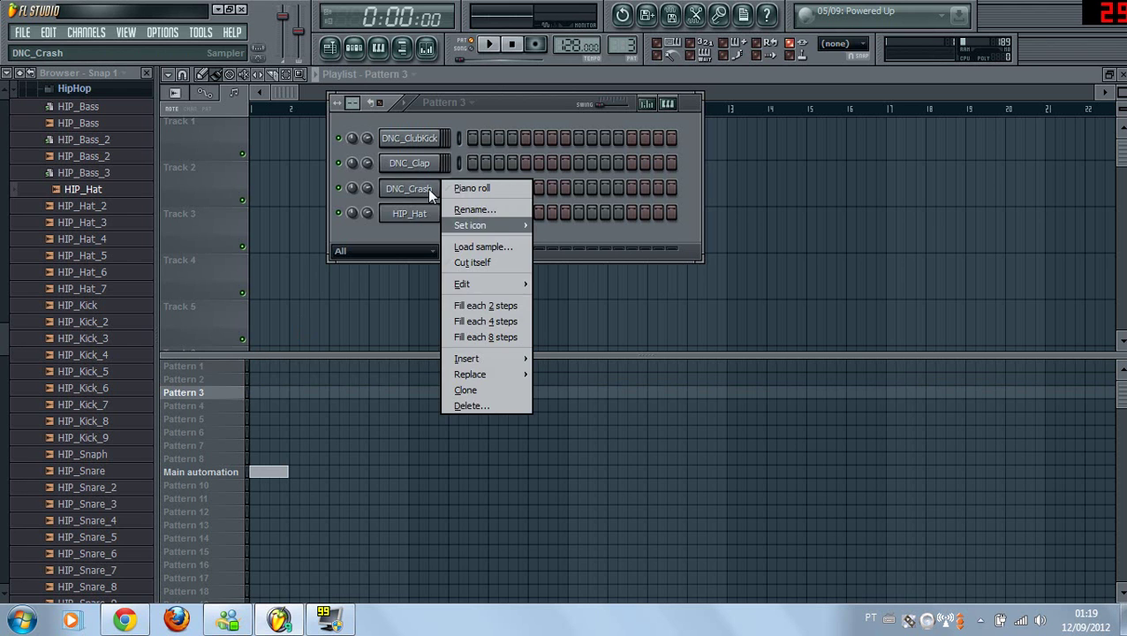
pyautogui.click(428, 189)
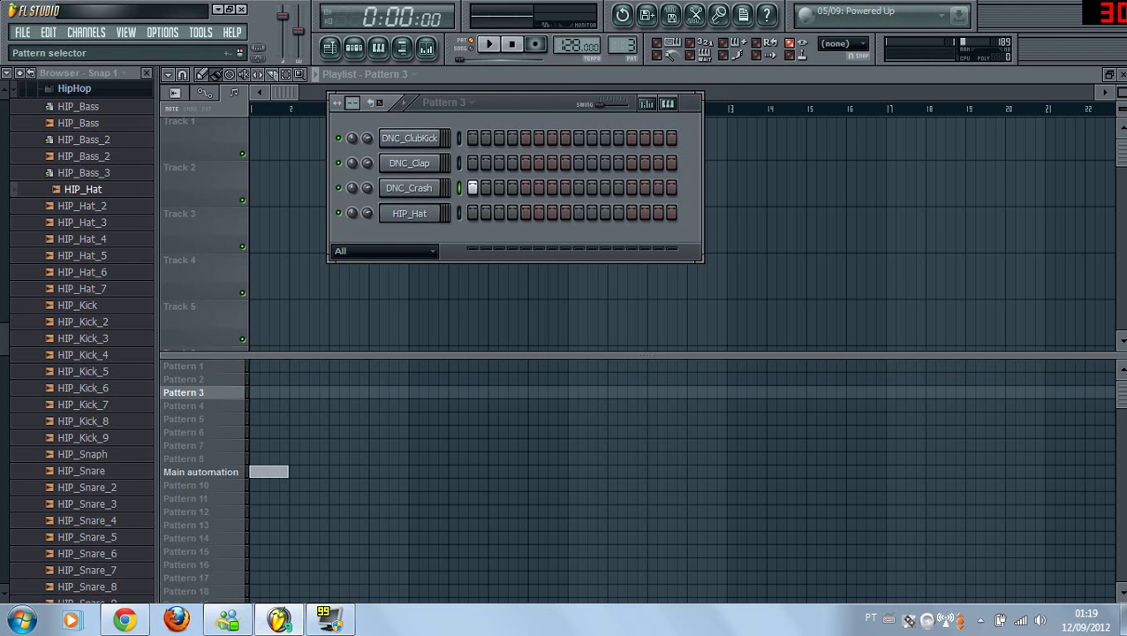
# Program HIP_Hat on steps 3, 7, 11 and 15 of Pattern 4, using a temporary kick fill as a guide and clearing it.
pyautogui.scroll(1, 624, 45)
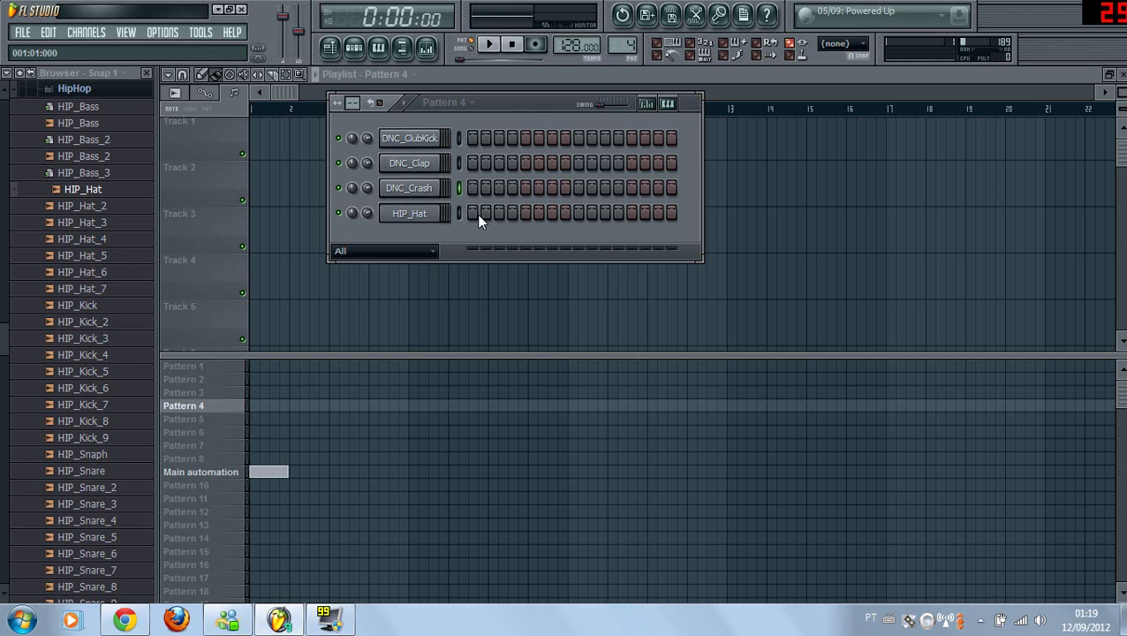
pyautogui.rightClick(453, 135)
pyautogui.click(485, 272)
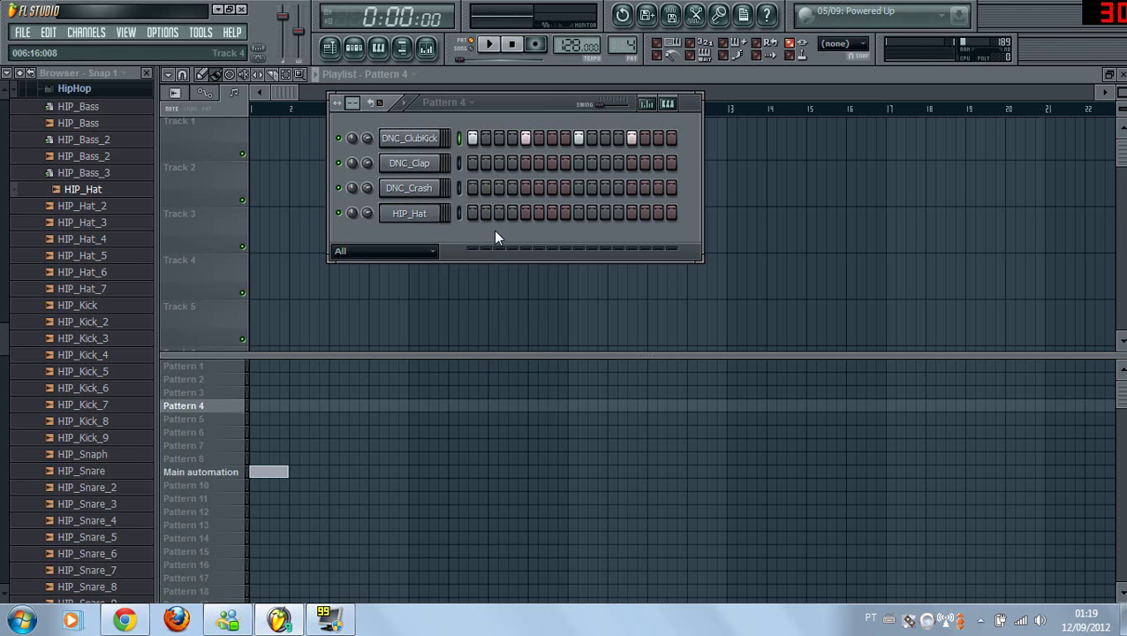
pyautogui.click(498, 215)
pyautogui.moveTo(474, 138); pyautogui.dragTo(664, 137)
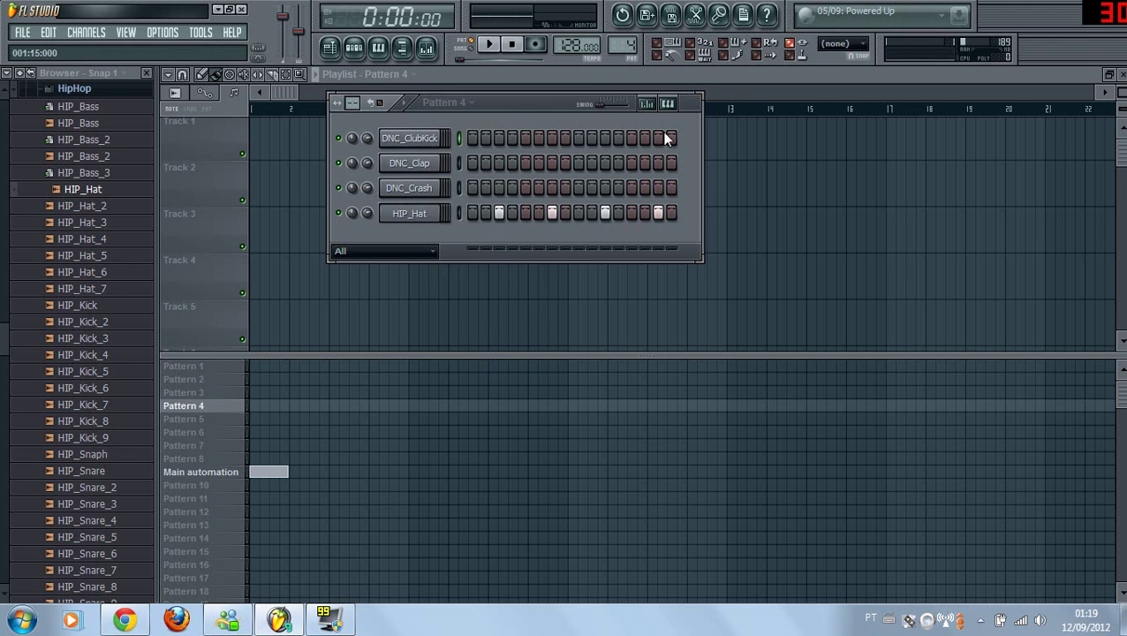
# Place Patterns 1, 2 and 4 in bar 1 of the playlist and play the arrangement in song mode.
pyautogui.click(254, 366)
pyautogui.moveTo(288, 368)
pyautogui.mouseDown()
pyautogui.moveTo(289, 385)
pyautogui.moveTo(288, 371)
pyautogui.mouseUp()
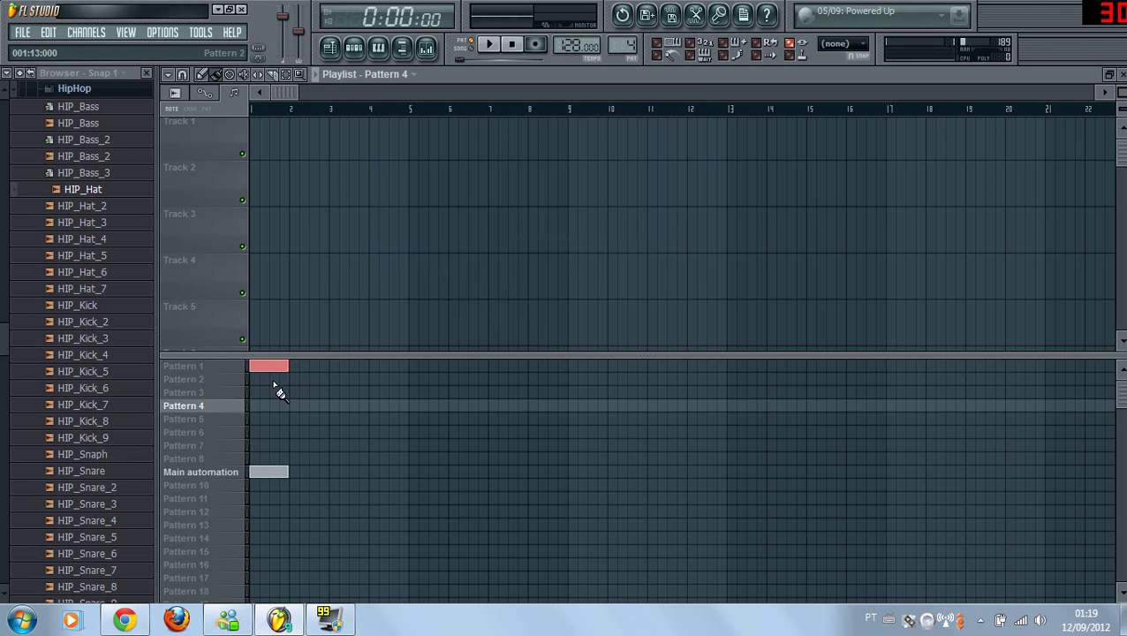
pyautogui.click(253, 379)
pyautogui.click(256, 405)
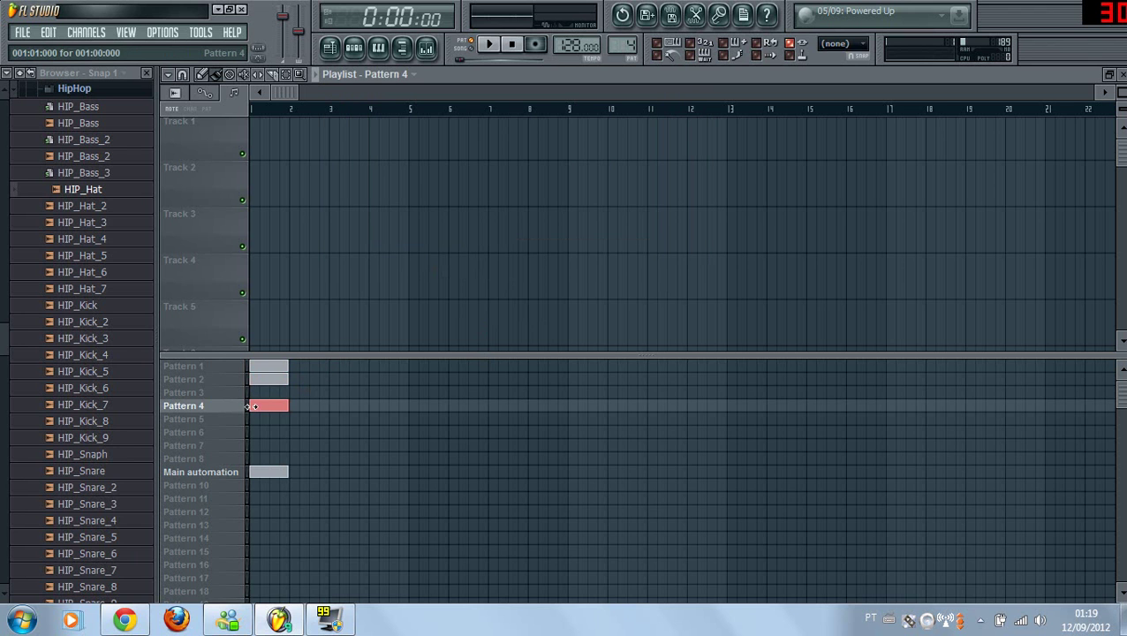
pyautogui.click(505, 49)
pyautogui.click(488, 49)
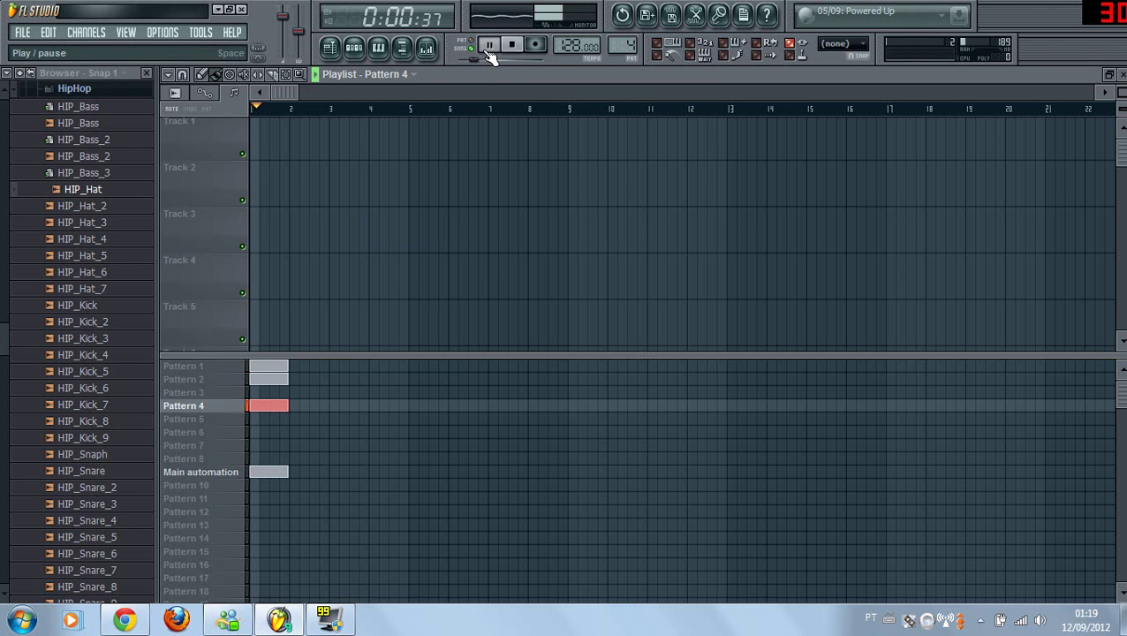
# Replay the bar 1 arrangement from the start and stop playback.
pyautogui.click(513, 49)
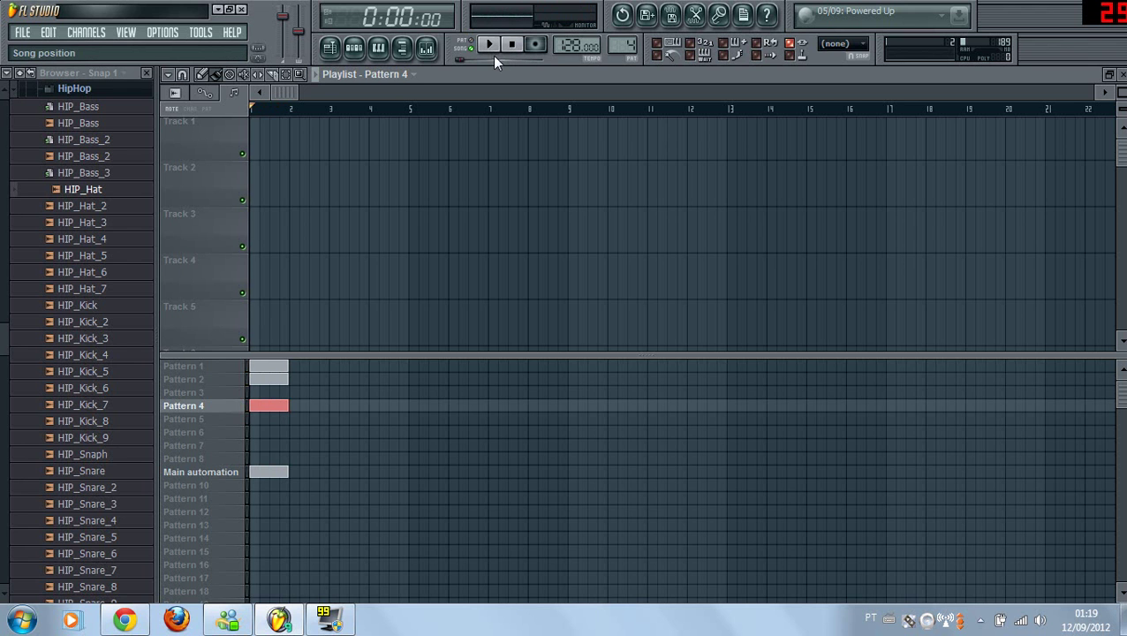
pyautogui.click(495, 49)
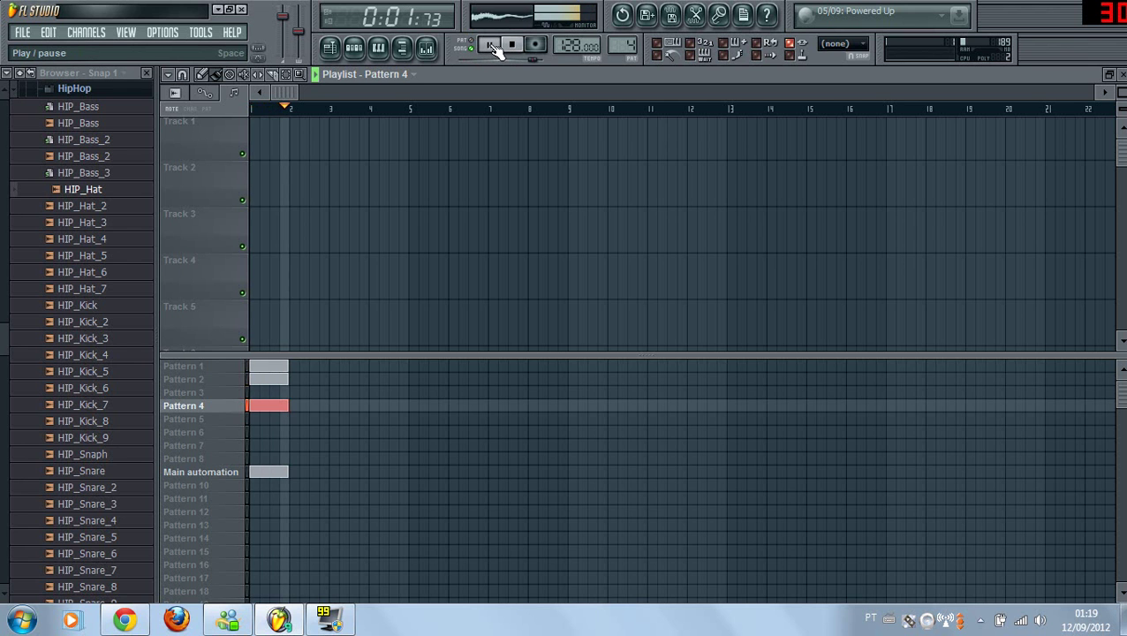
pyautogui.click(494, 47)
pyautogui.click(511, 45)
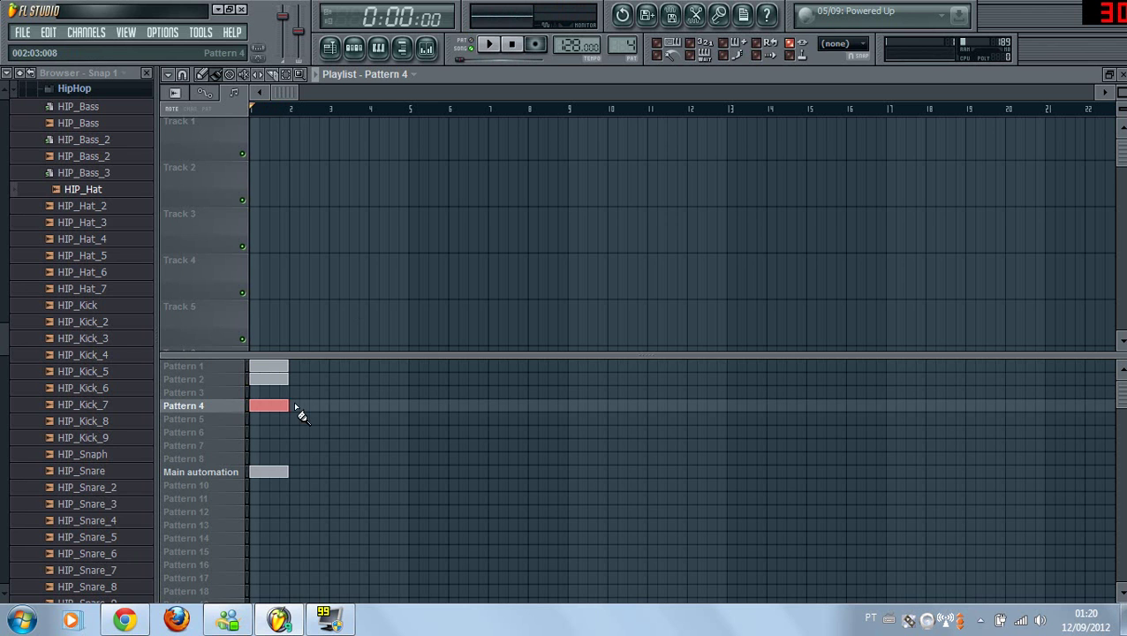
# Arrange Pattern 1 across bars 1 to 5 and Pattern 2 across bars 3 to 5, leaving Patterns 2 and 4 out of bar 1.
pyautogui.click(332, 370)
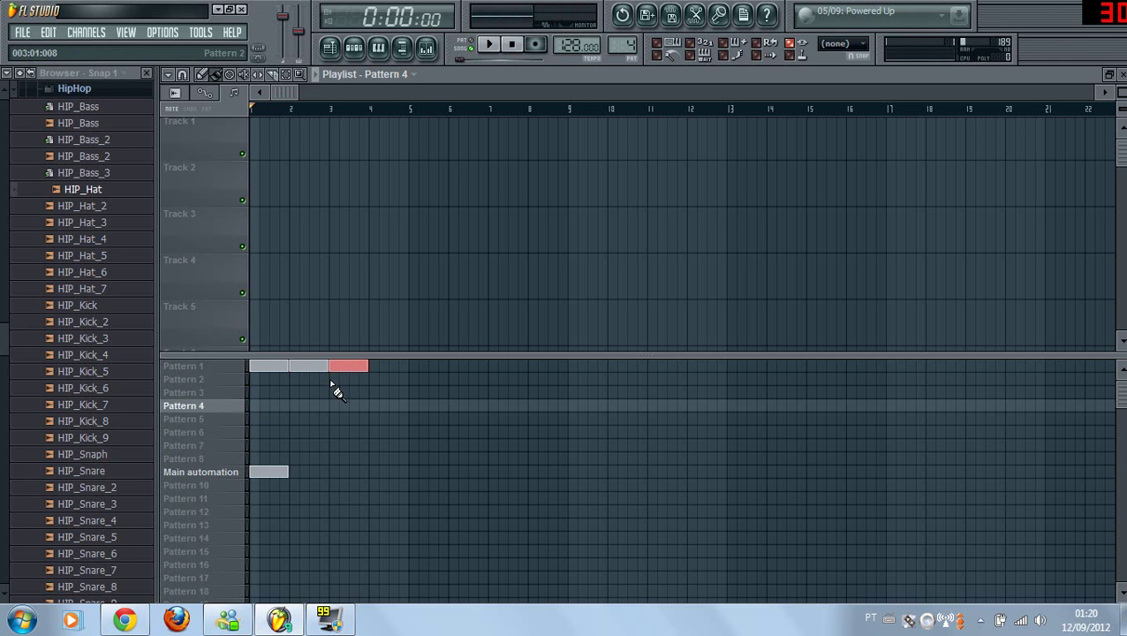
pyautogui.click(329, 379)
pyautogui.click(370, 366)
pyautogui.click(371, 379)
pyautogui.click(411, 365)
pyautogui.click(411, 378)
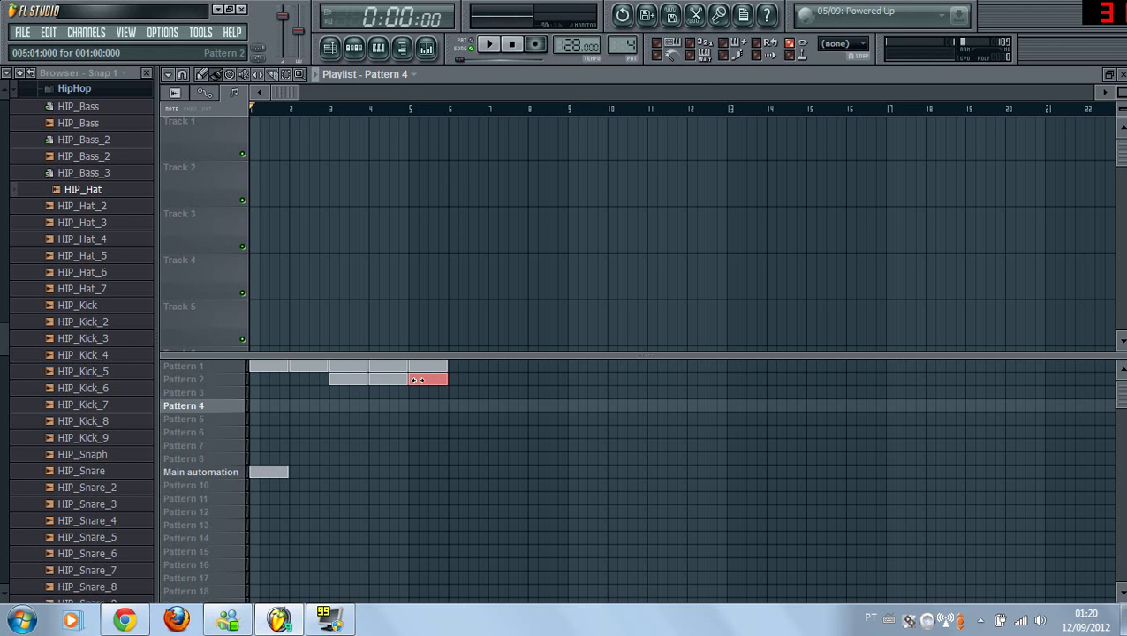
# Place three consecutive clips each of Patterns 1, 2 and 4 starting at 006:05, after a short gap in bar 6.
pyautogui.doubleClick(477, 365)
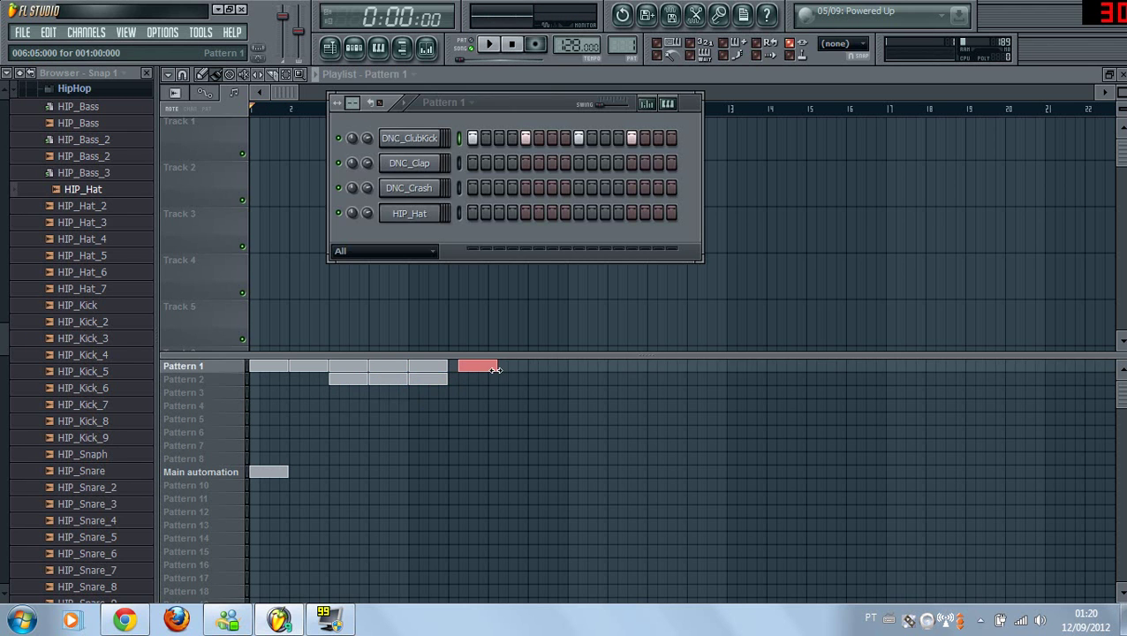
pyautogui.click(500, 365)
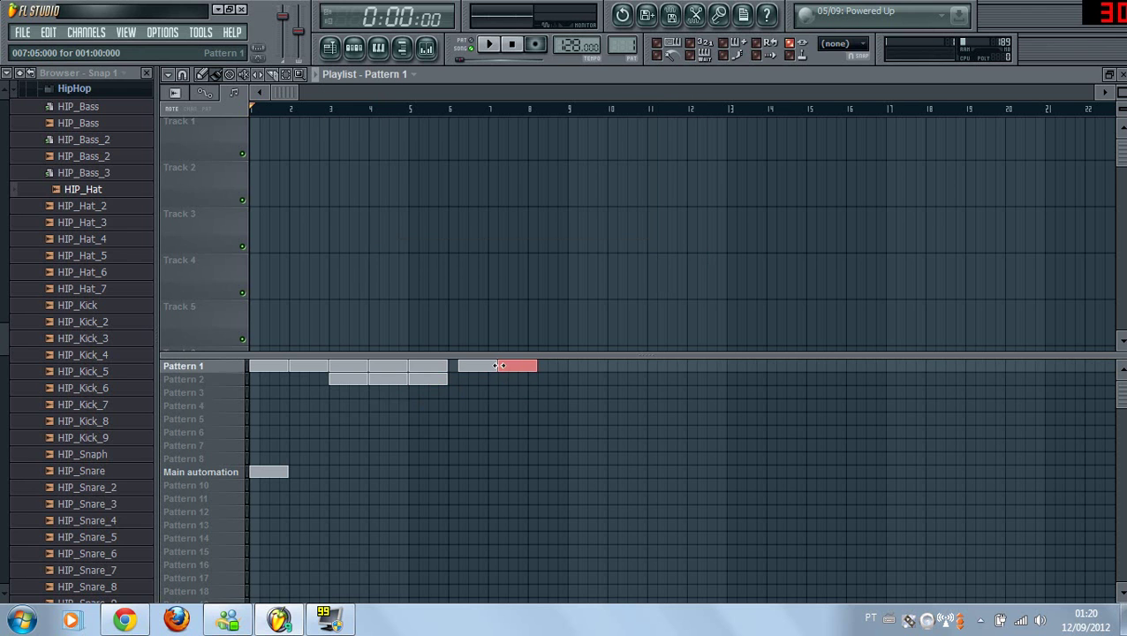
pyautogui.click(540, 366)
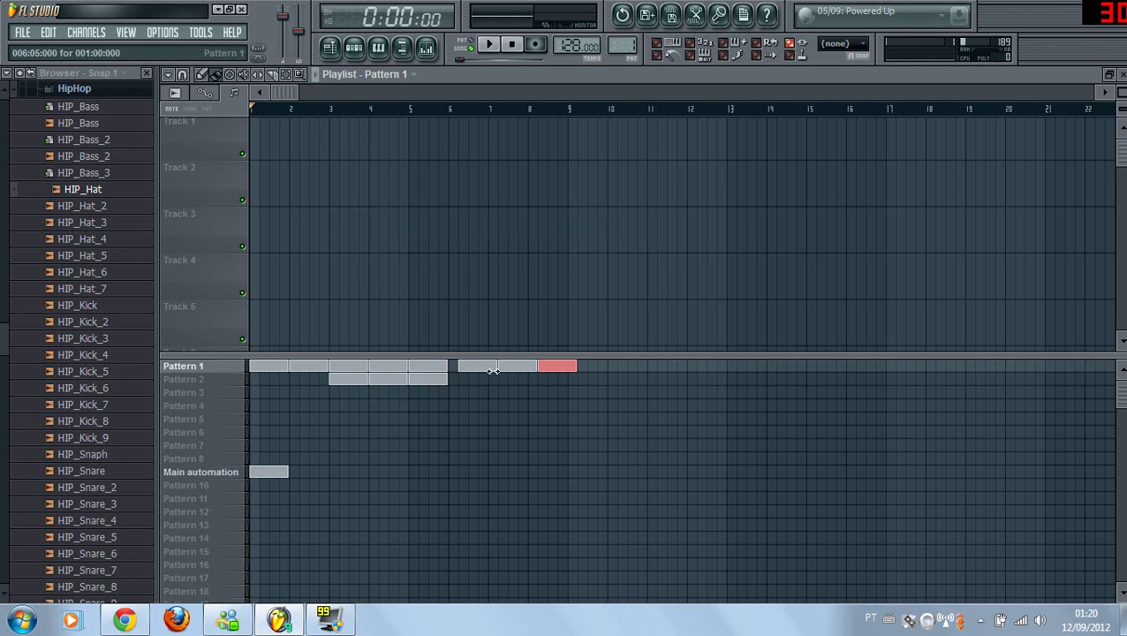
pyautogui.moveTo(460, 382)
pyautogui.mouseDown()
pyautogui.moveTo(515, 395)
pyautogui.moveTo(563, 392)
pyautogui.moveTo(556, 382)
pyautogui.mouseUp()
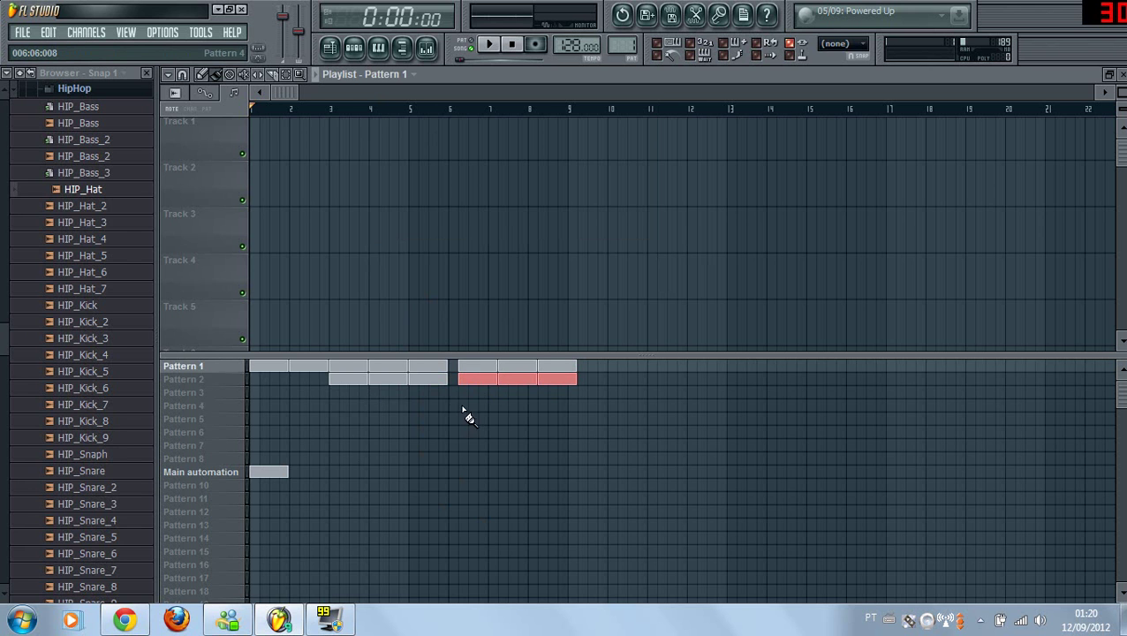
pyautogui.moveTo(461, 410); pyautogui.dragTo(543, 422)
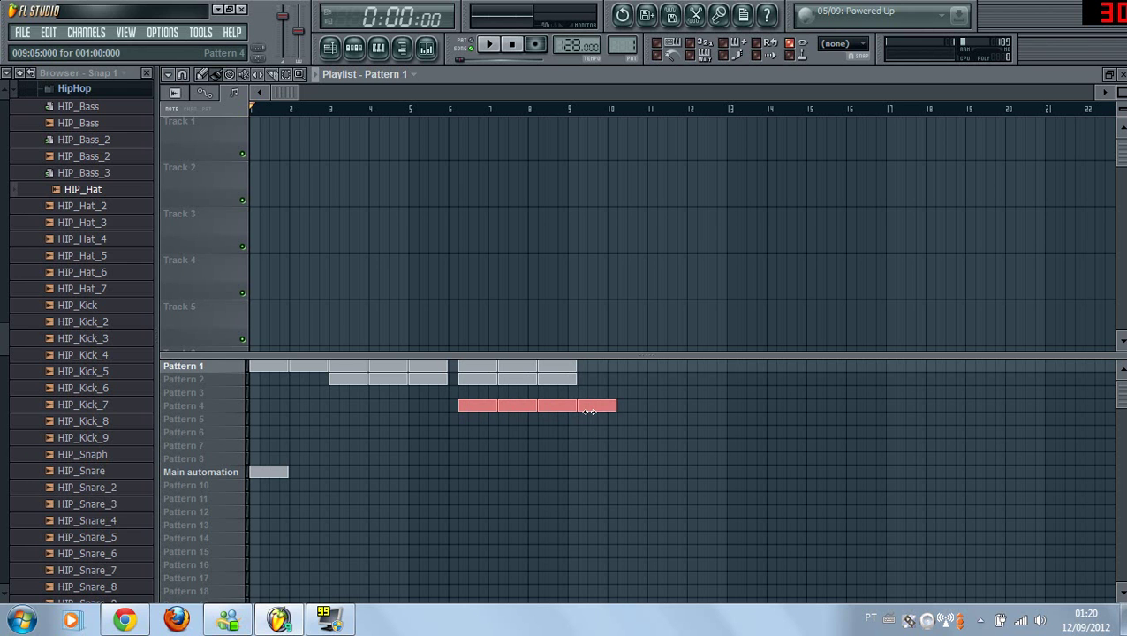
# Place the Pattern 3 crash at the start of bar 6 and play the whole arrangement through.
pyautogui.click(454, 393)
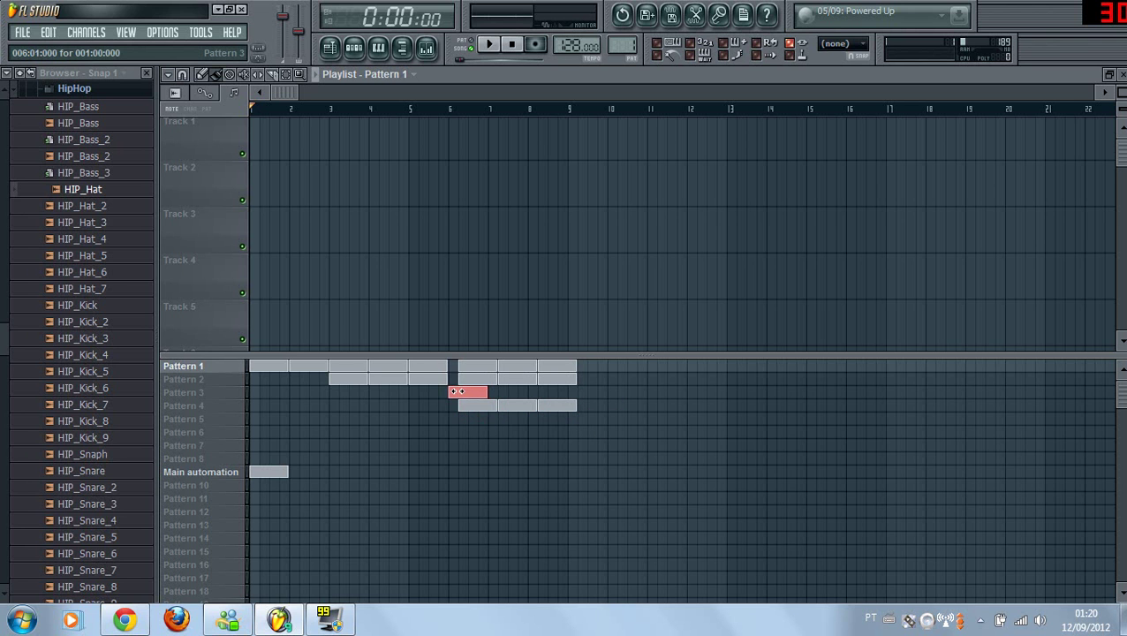
pyautogui.click(490, 45)
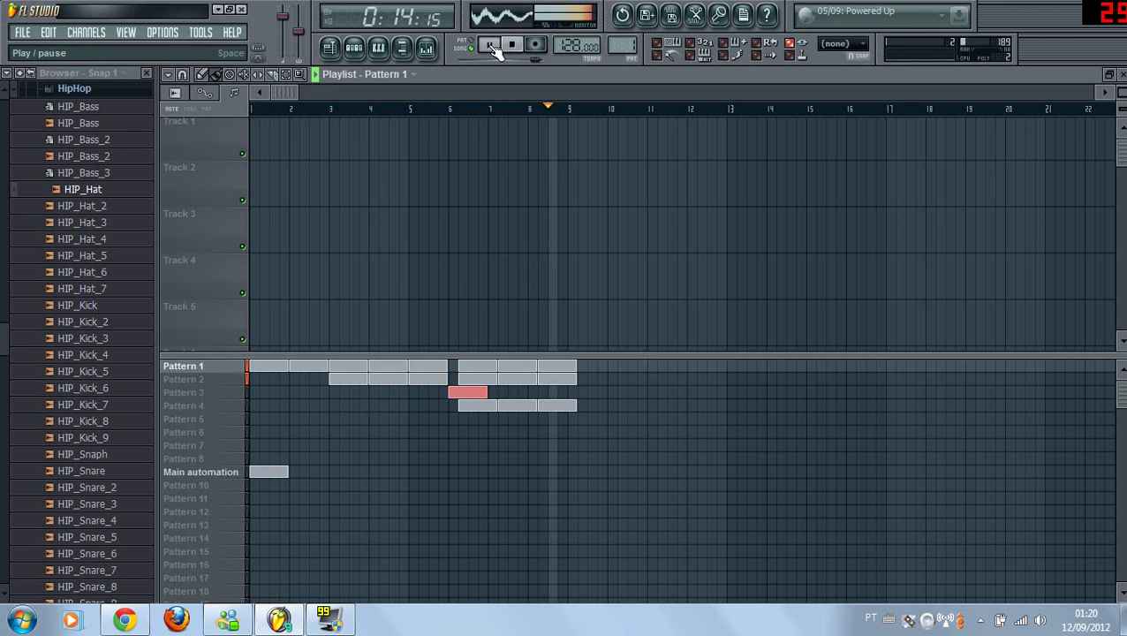
pyautogui.click(491, 46)
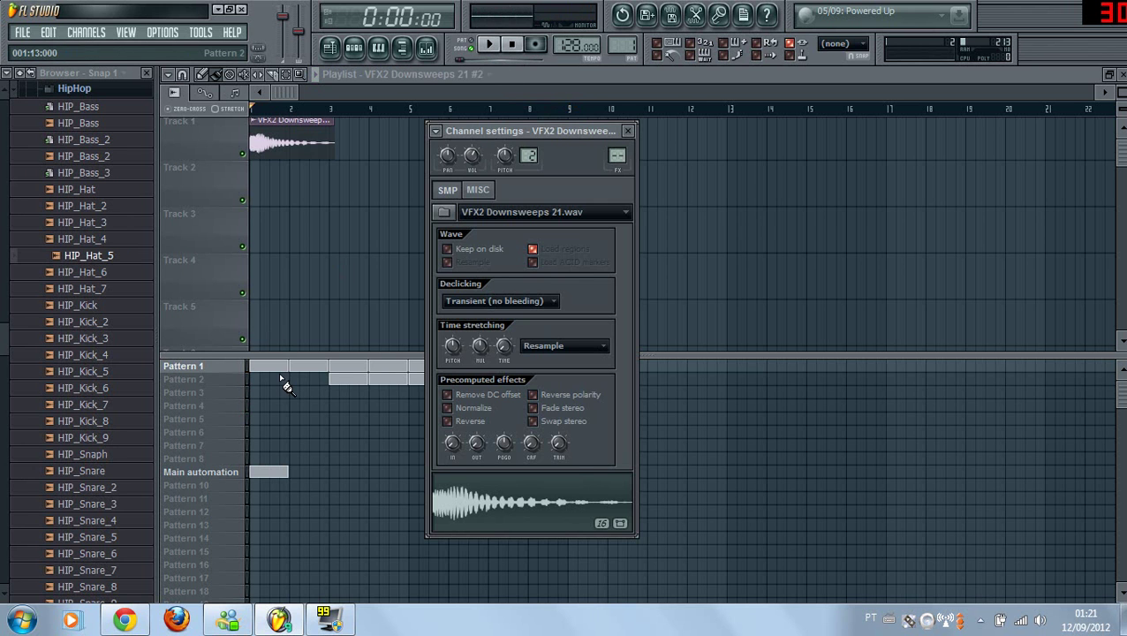
# Open the channels of Pattern 1 and tweak the channel volume of DNC_ClubKick.
pyautogui.doubleClick(279, 364)
pyautogui.click(375, 174)
pyautogui.click(379, 187)
pyautogui.click(442, 141)
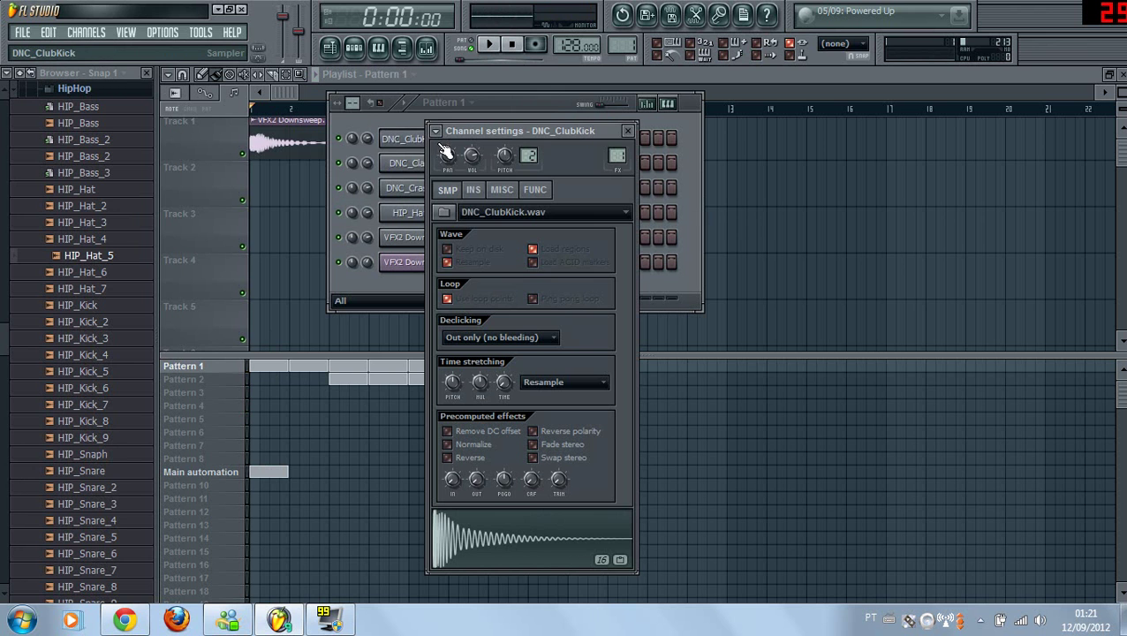
pyautogui.click(370, 137)
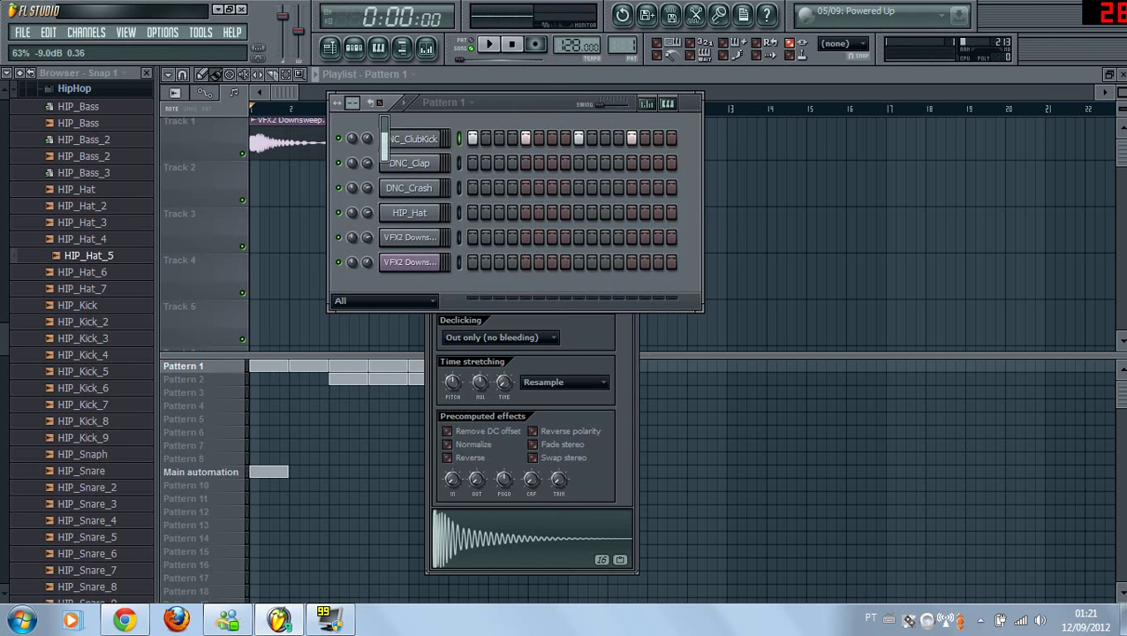
# Create an automation clip for the last tweaked parameter, the DNC_ClubKick channel volume.
pyautogui.click(202, 32)
pyautogui.moveTo(252, 195)
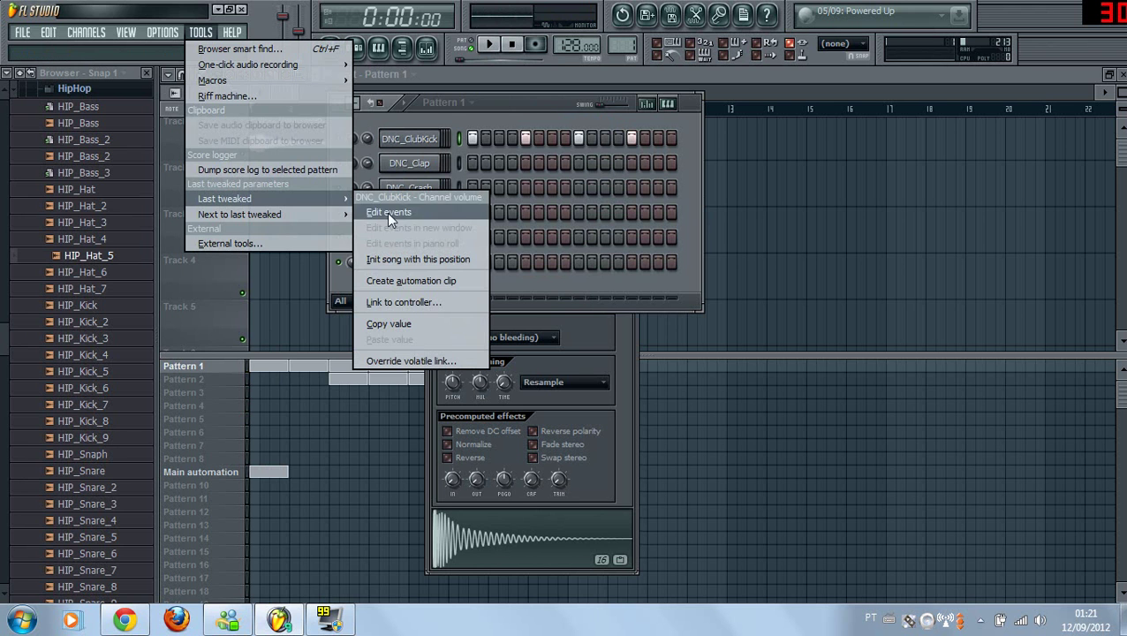
pyautogui.click(409, 281)
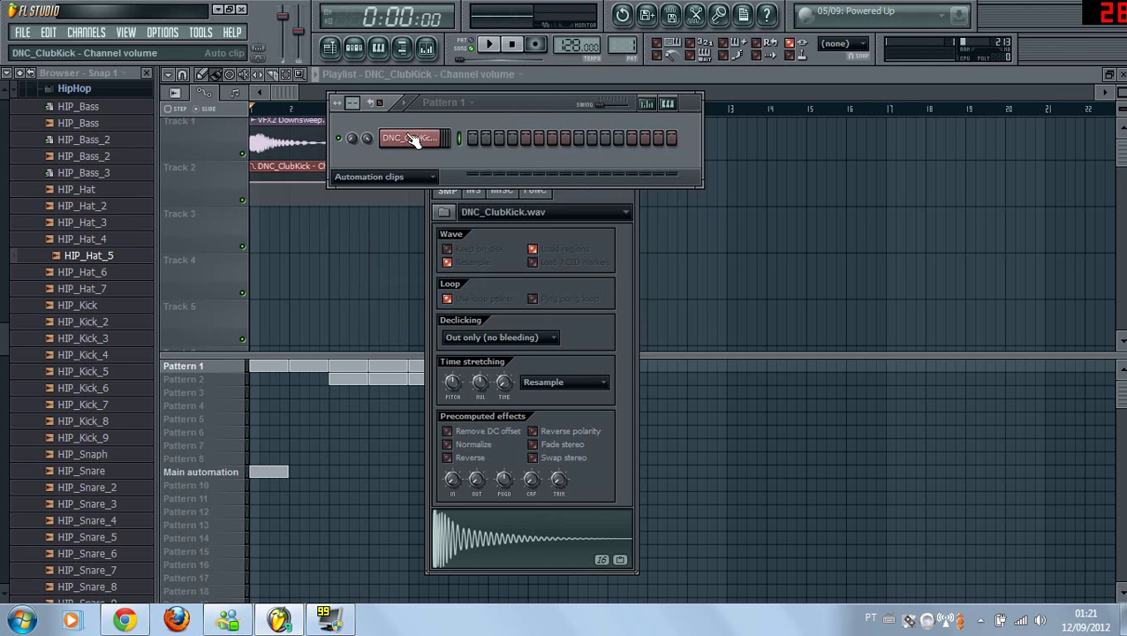
pyautogui.click(201, 32)
pyautogui.moveTo(265, 203)
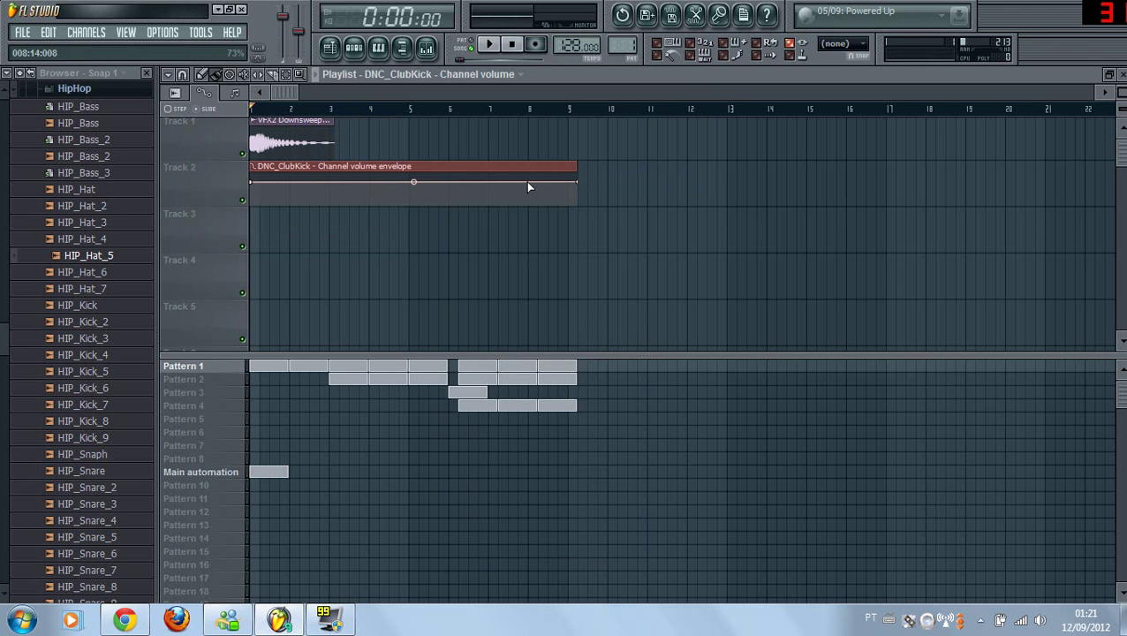
# Shape the DNC_ClubKick volume envelope into a curved fade-in rising from zero and ending at 003:05, auditioning it during playback.
pyautogui.moveTo(251, 186); pyautogui.dragTo(274, 237)
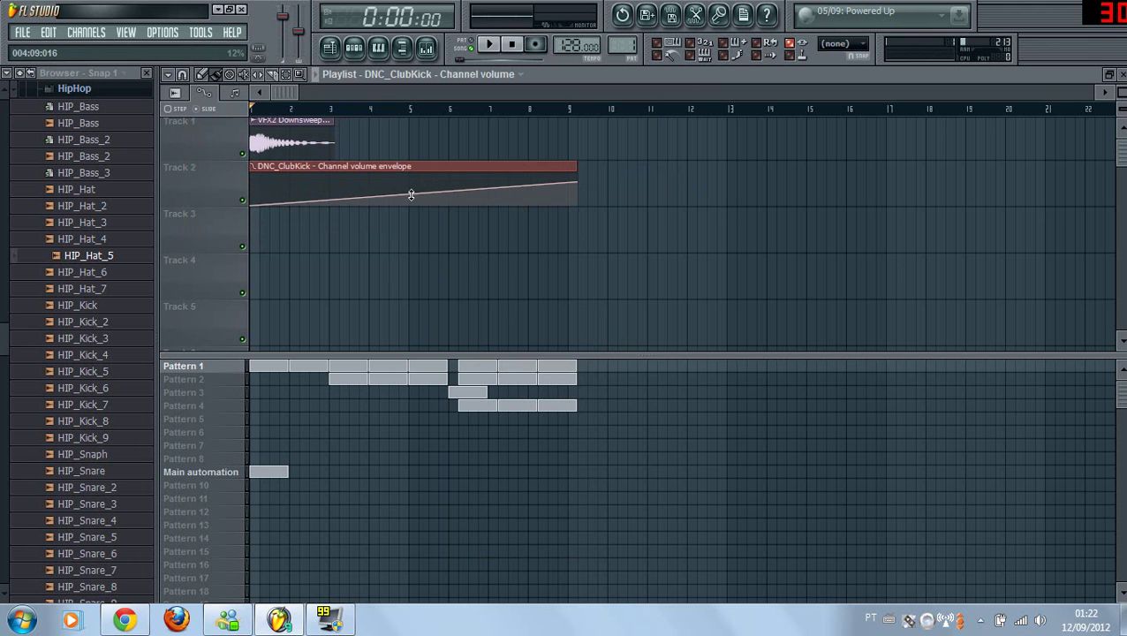
pyautogui.moveTo(547, 188); pyautogui.dragTo(342, 188)
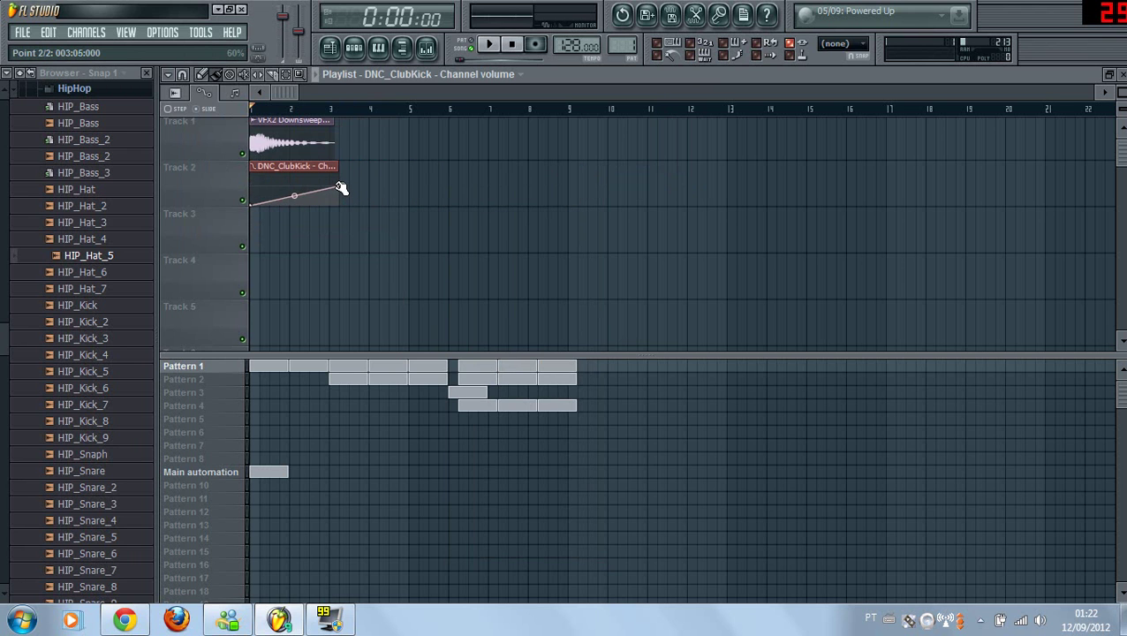
pyautogui.click(493, 46)
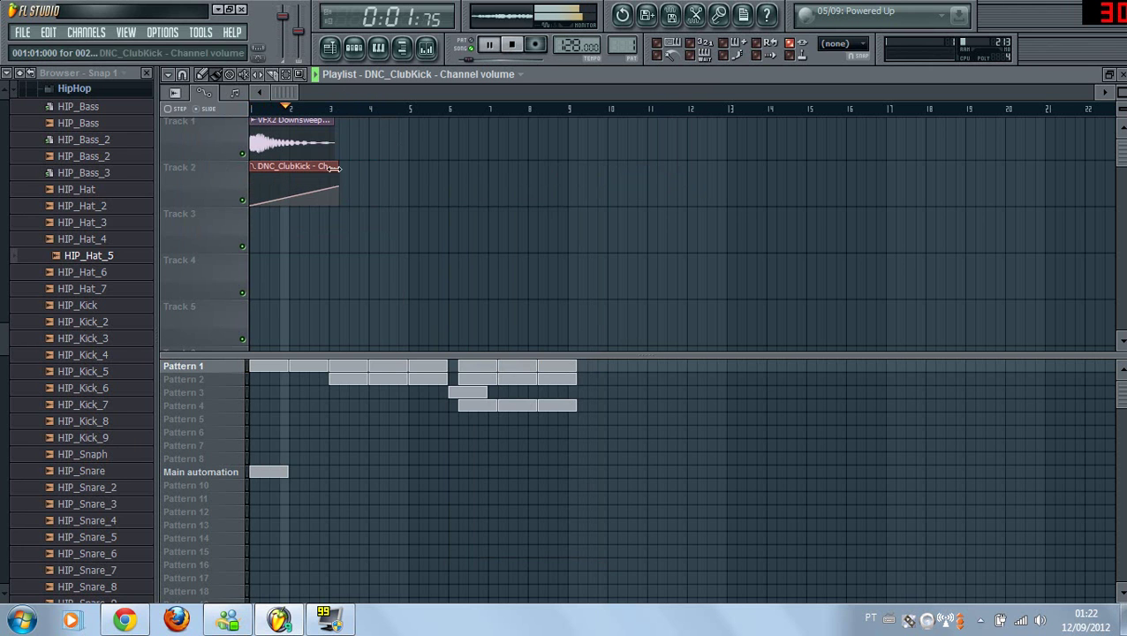
pyautogui.moveTo(294, 195); pyautogui.dragTo(294, 201)
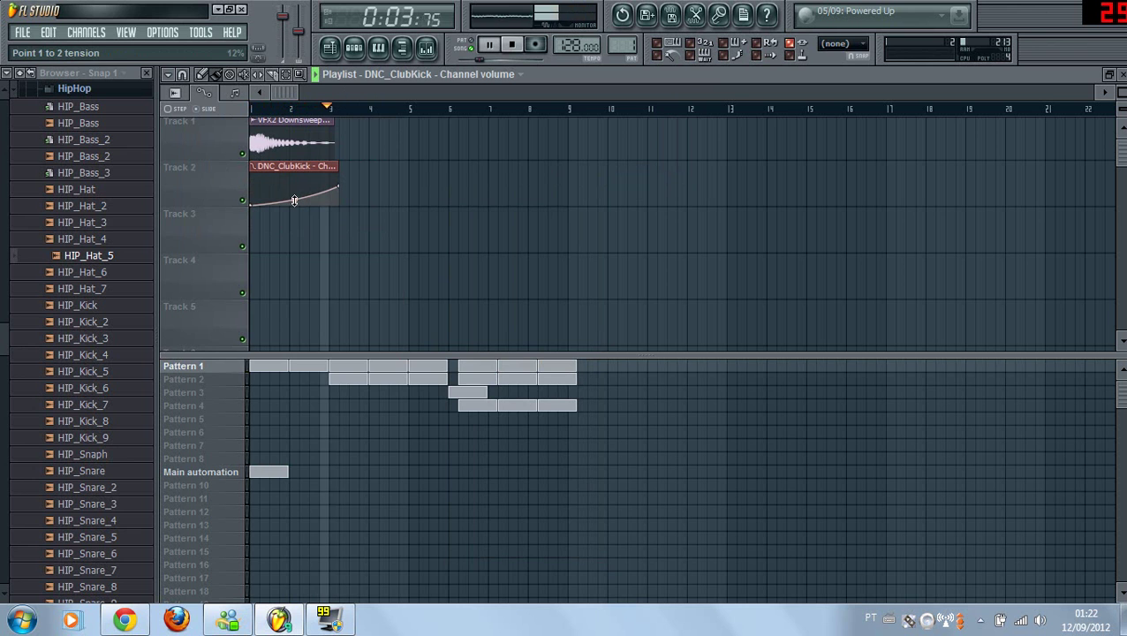
pyautogui.click(513, 48)
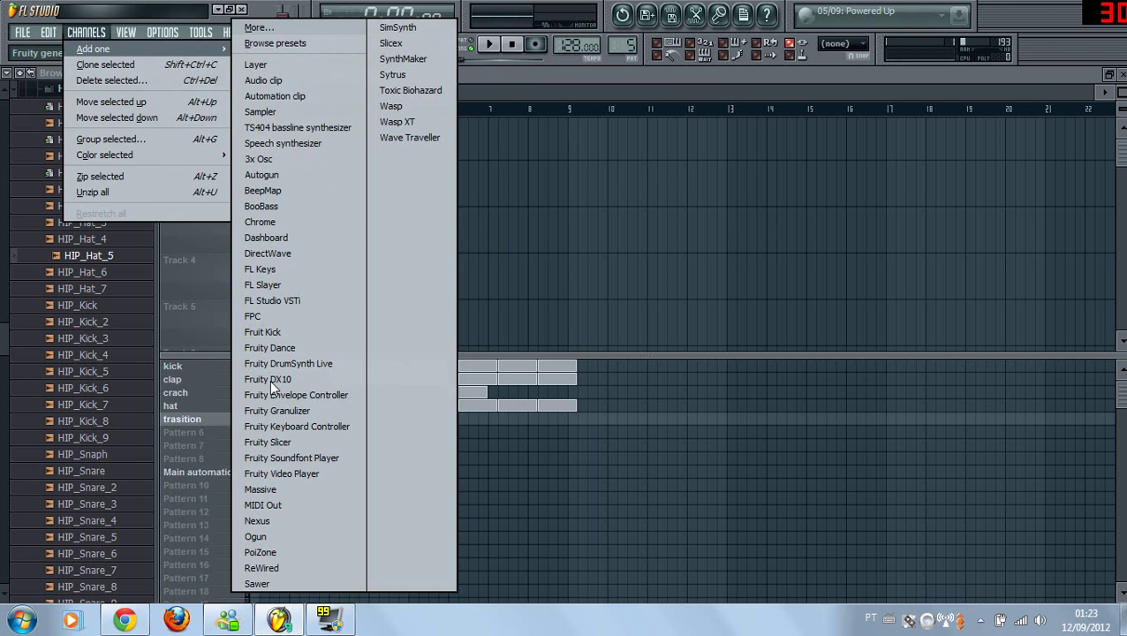
# Add a Massive channel to the trasition pattern and load the 99 Reese (Smooth) preset.
pyautogui.click(268, 488)
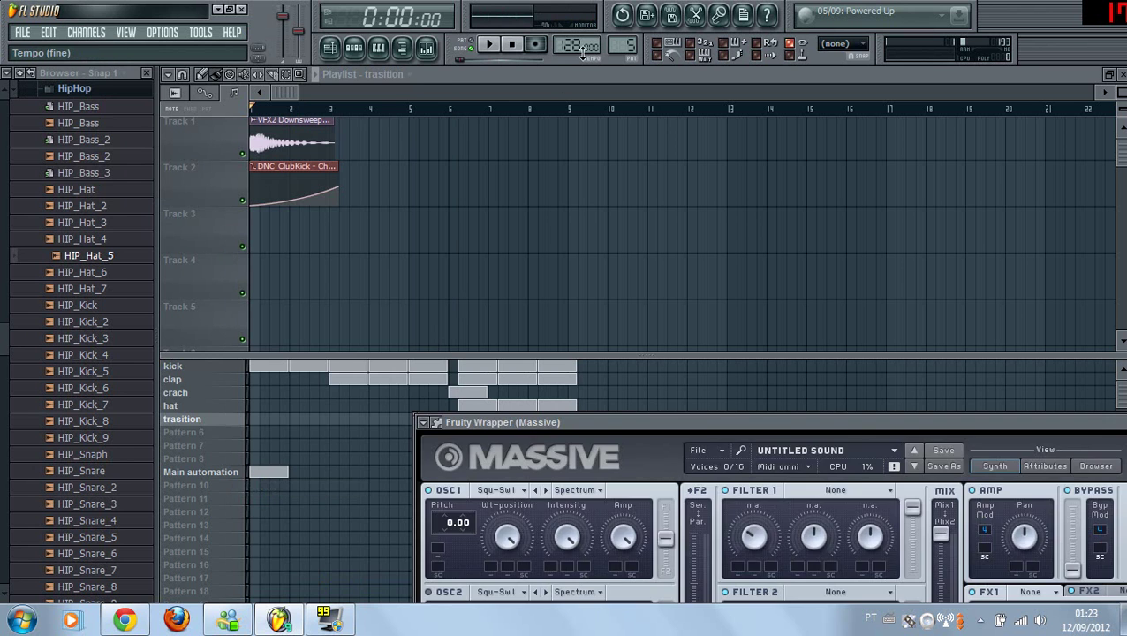
pyautogui.moveTo(774, 422); pyautogui.dragTo(616, 90)
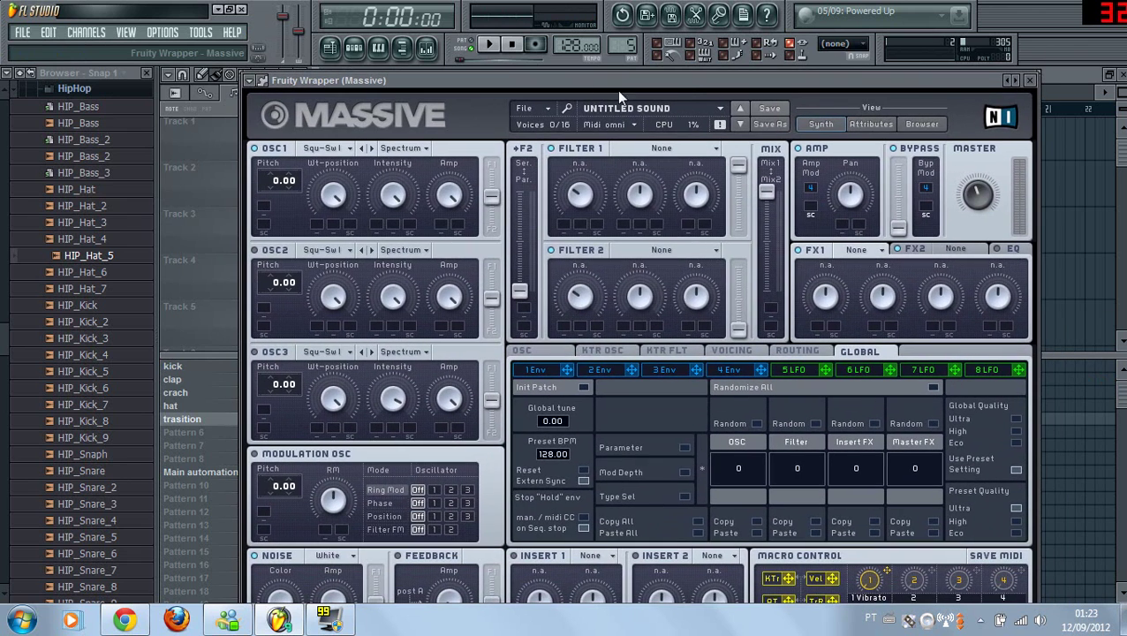
pyautogui.click(719, 113)
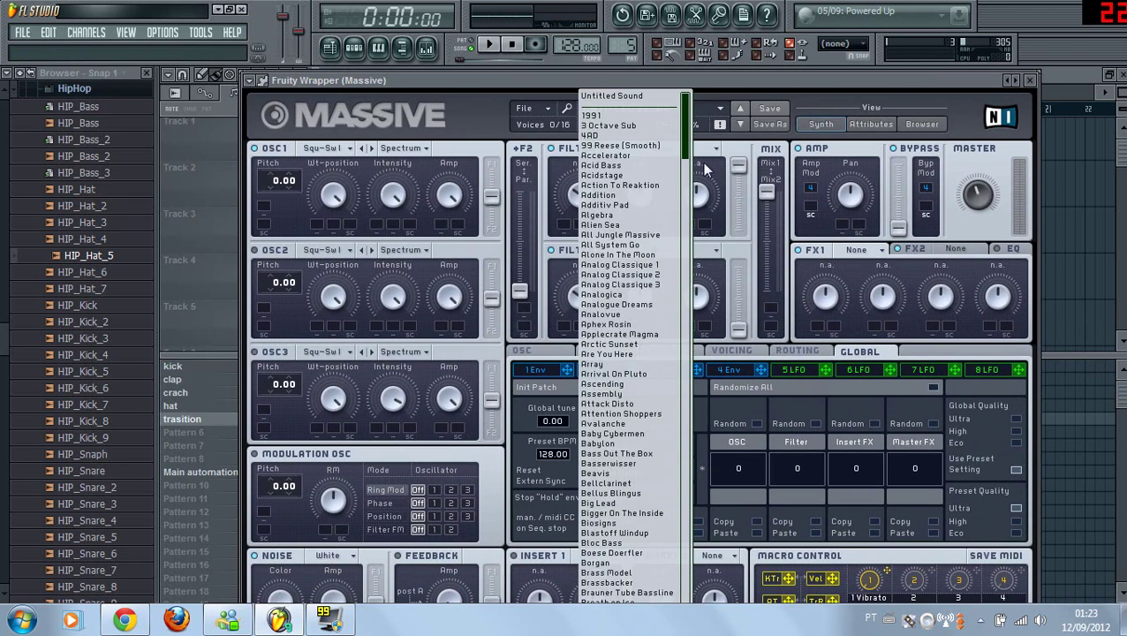
pyautogui.click(610, 146)
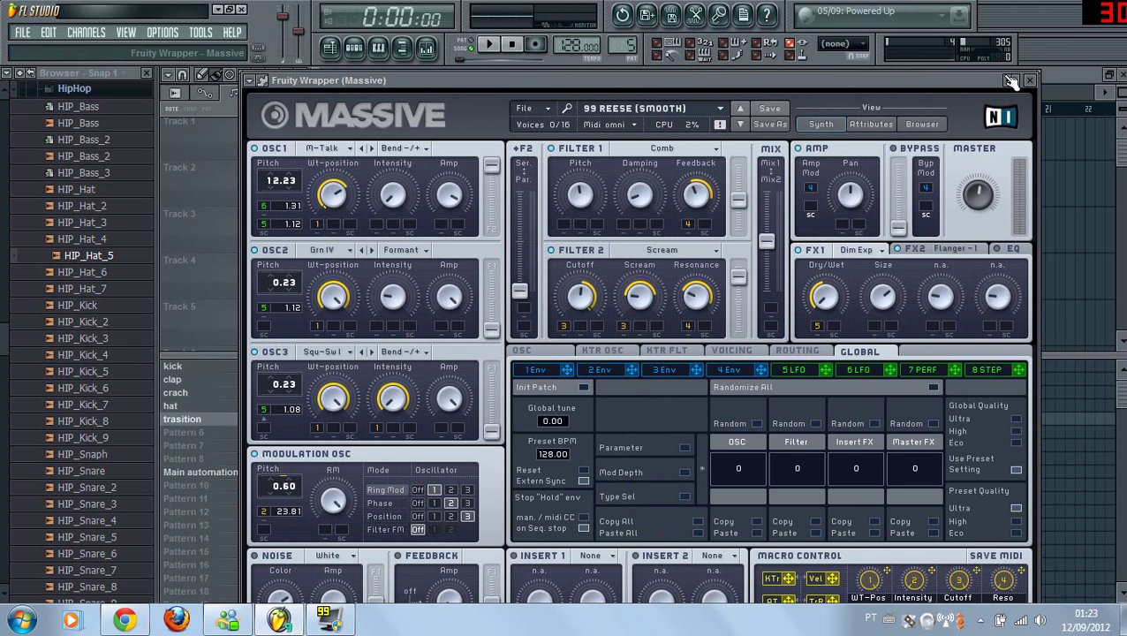
pyautogui.click(1030, 80)
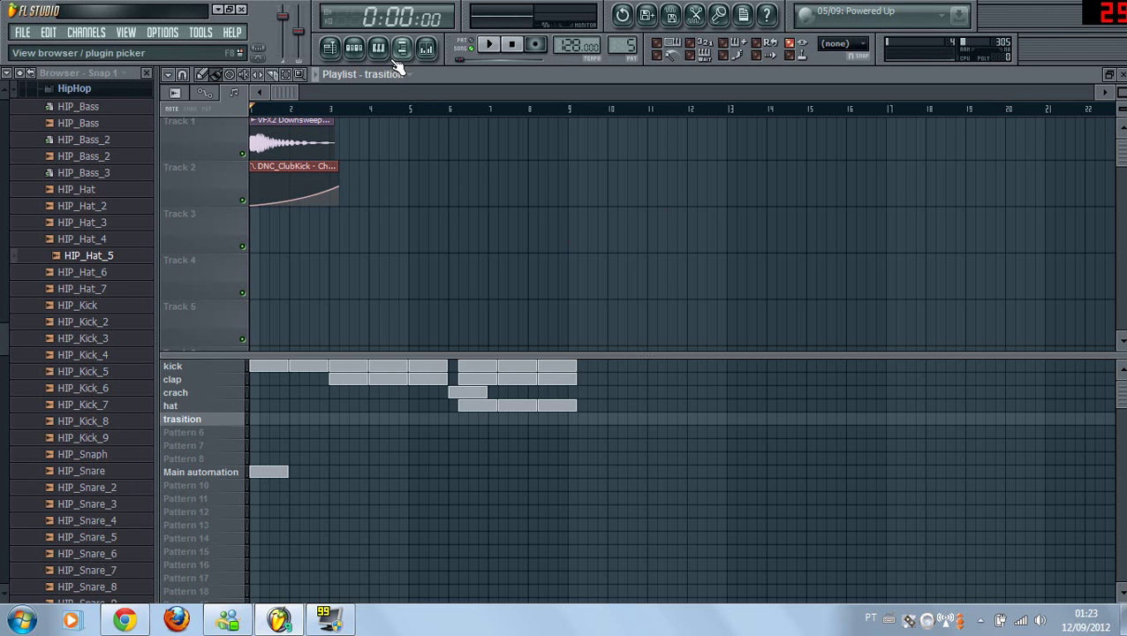
# Draw four rising notes of about one bar each, C5, C#5, D5 and D#5, slightly overlapping, in Massive's piano roll.
pyautogui.click(356, 50)
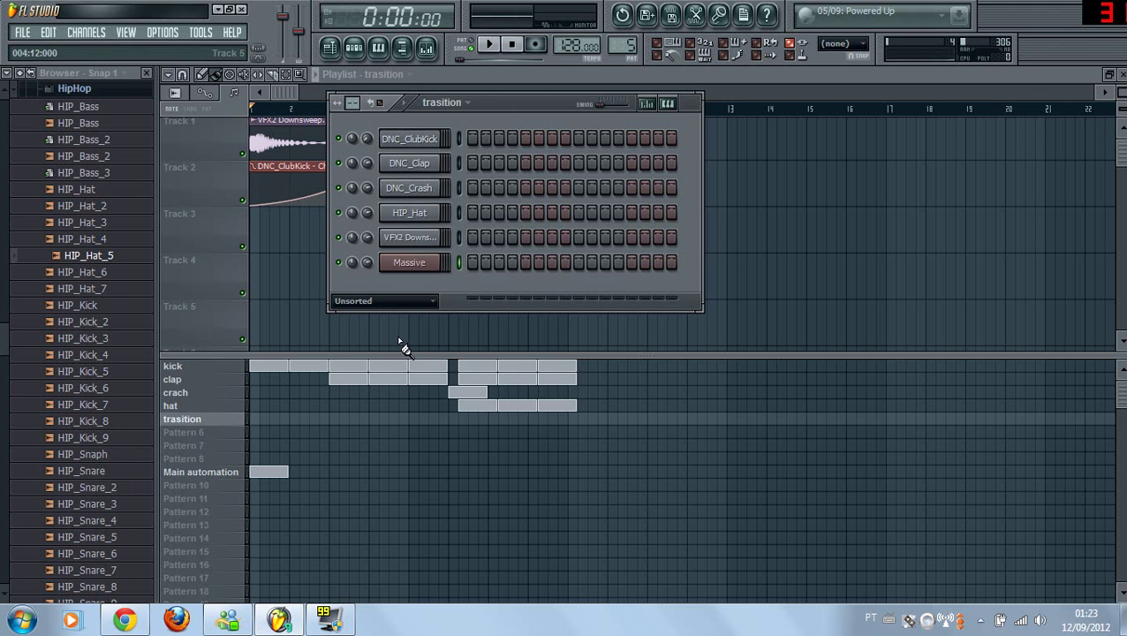
pyautogui.rightClick(428, 261)
pyautogui.click(476, 263)
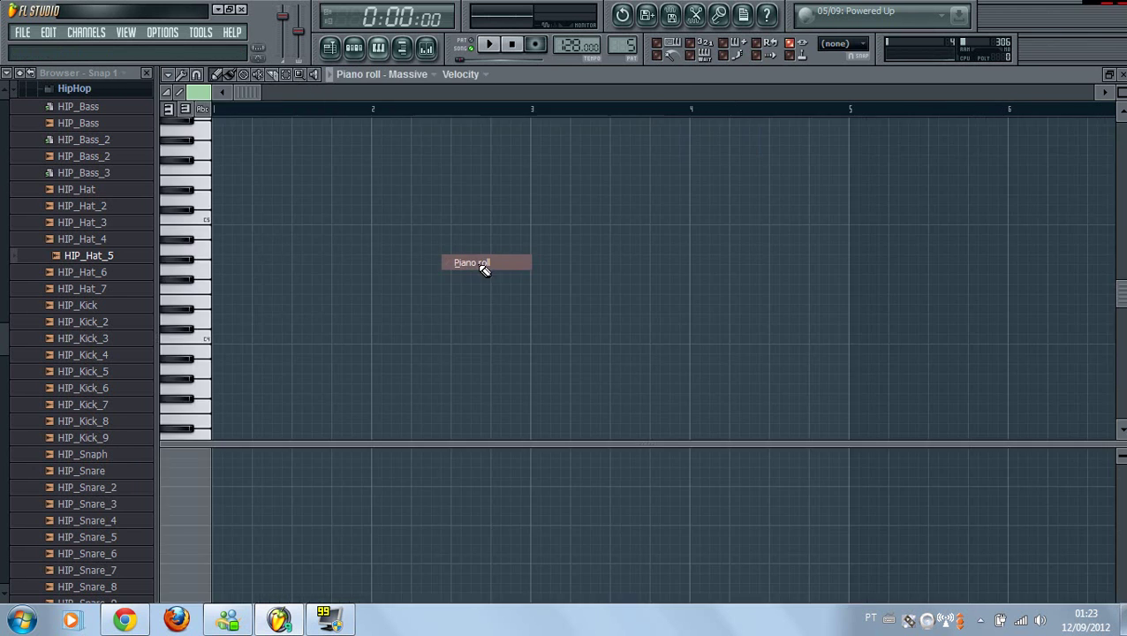
pyautogui.click(208, 222)
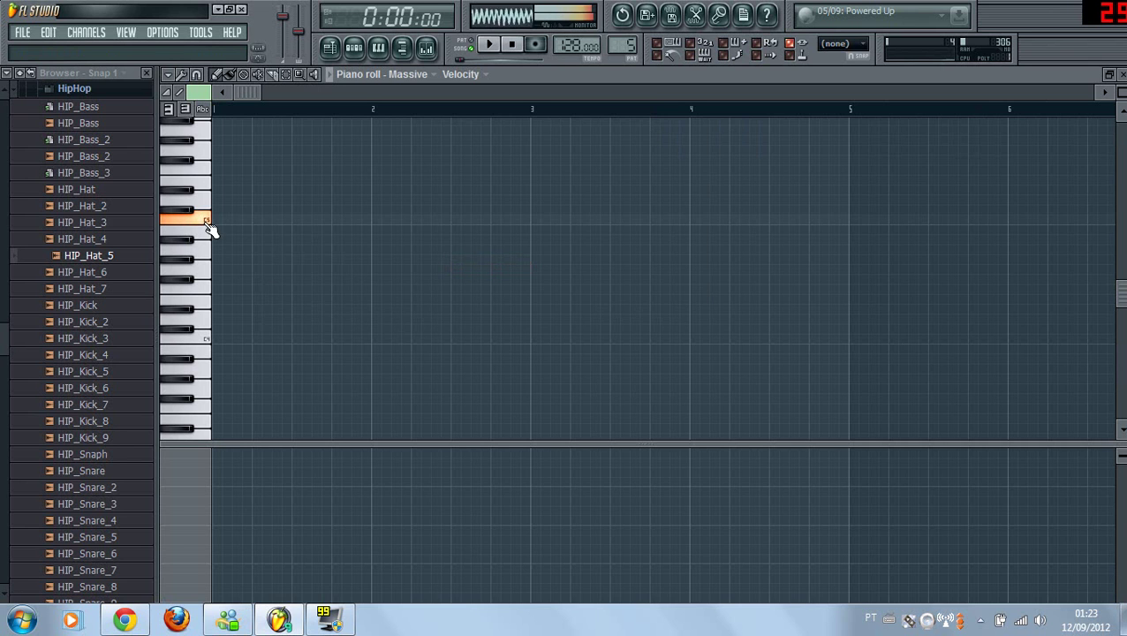
pyautogui.click(229, 220)
pyautogui.moveTo(250, 220); pyautogui.dragTo(377, 238)
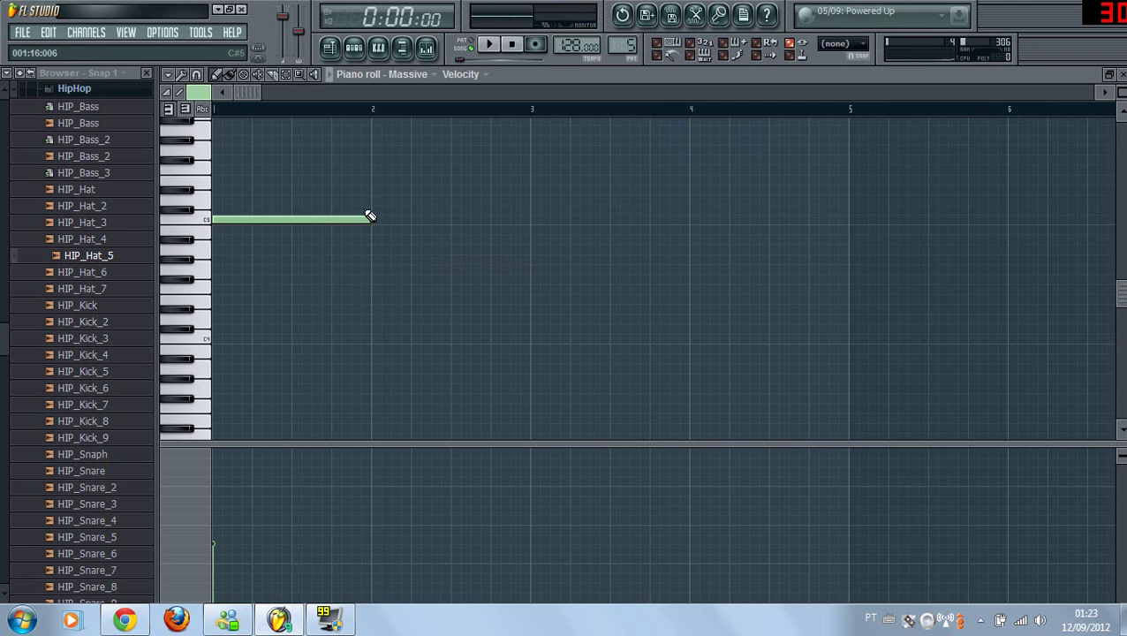
pyautogui.click(366, 209)
pyautogui.moveTo(517, 209); pyautogui.dragTo(526, 210)
pyautogui.click(524, 200)
pyautogui.click(681, 190)
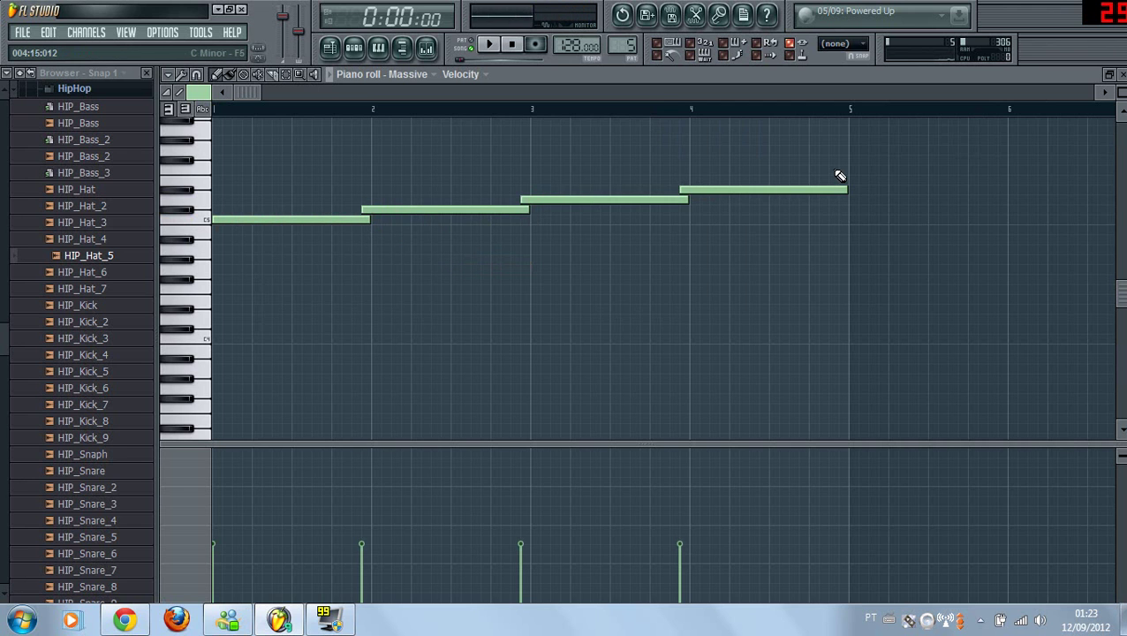
pyautogui.click(1121, 74)
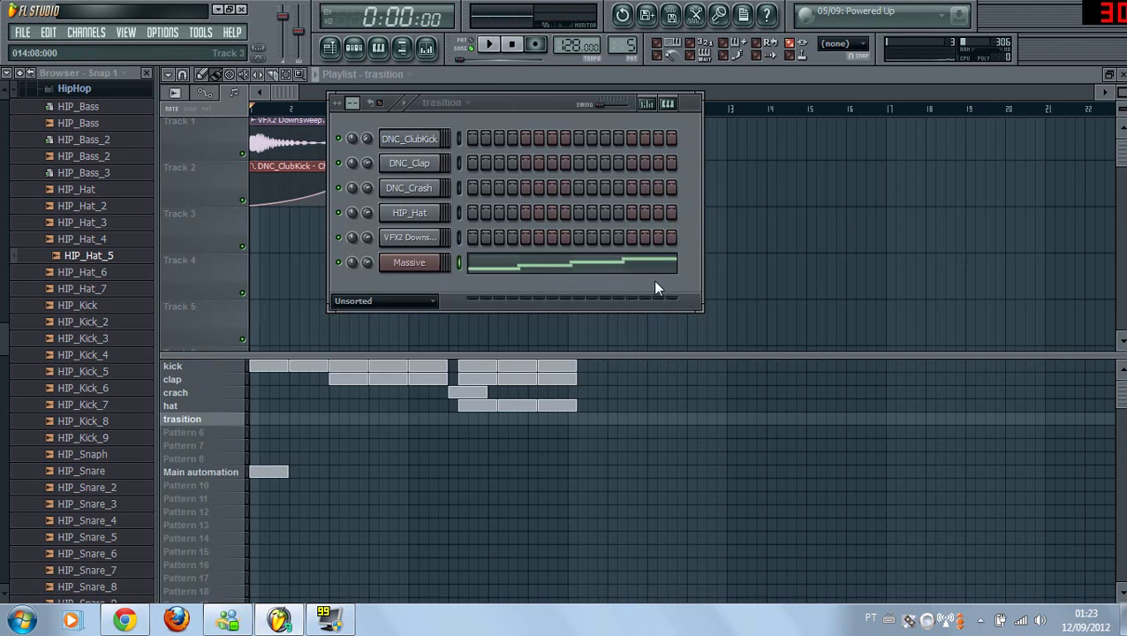
# Place the four-bar trasition clip in the playlist starting at 002:05, so it ends where the second kick section begins.
pyautogui.click(351, 417)
pyautogui.moveTo(358, 418); pyautogui.dragTo(338, 417)
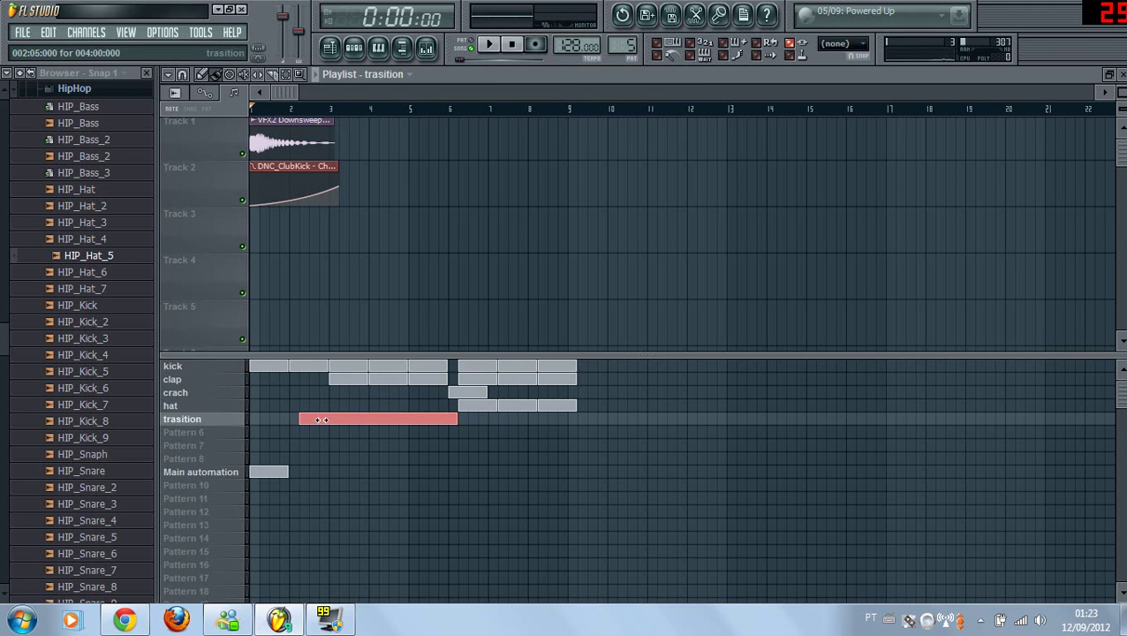
# Extend Massive's rising line in the trasition pattern with two further notes of about one bar each, E5 and F5, slightly overlapping.
pyautogui.doubleClick(321, 420)
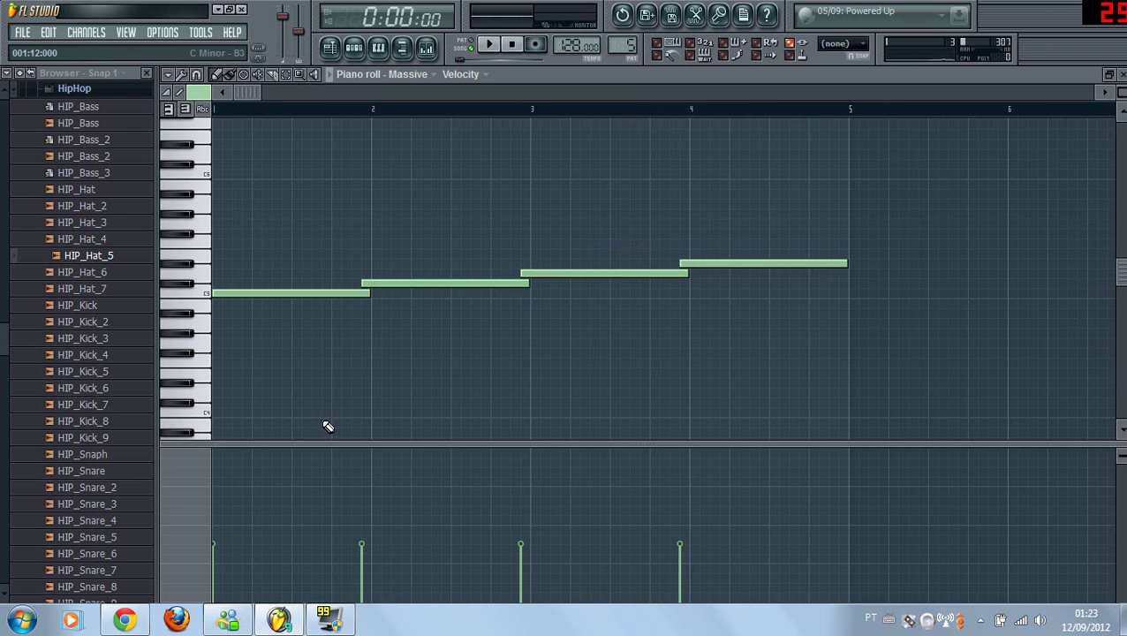
pyautogui.click(846, 255)
pyautogui.click(1006, 243)
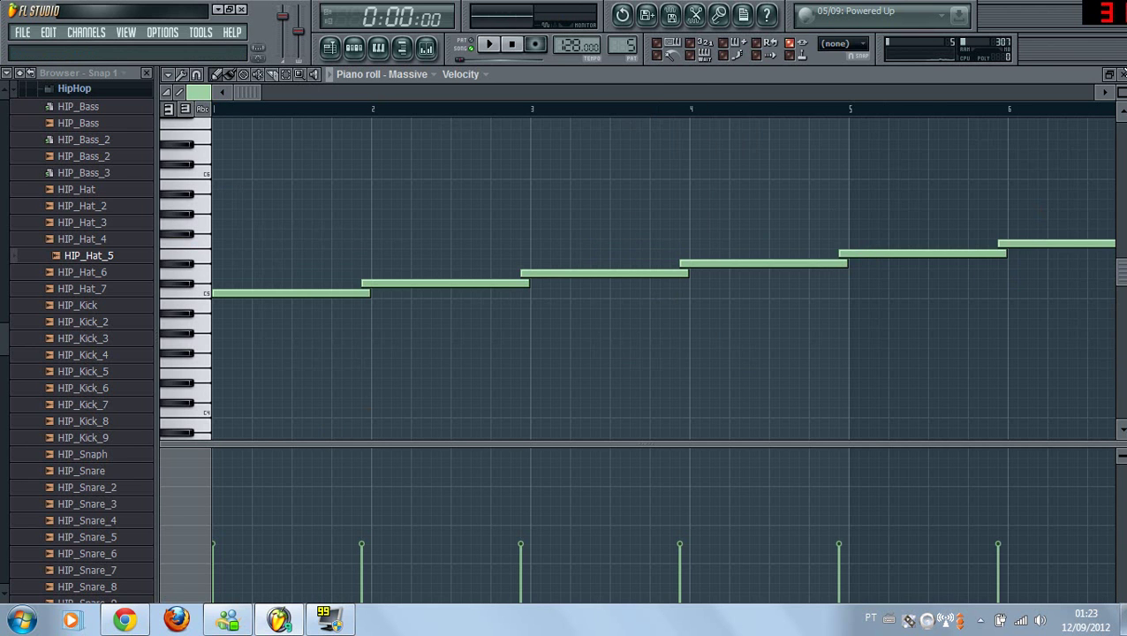
pyautogui.press('F7')
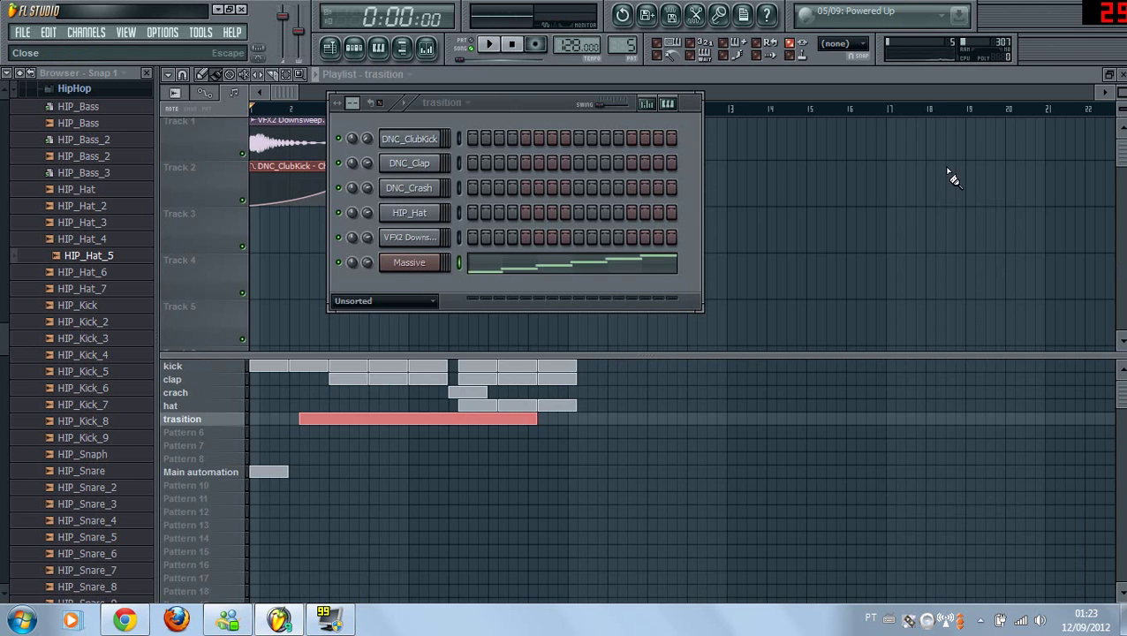
# Start the trasition clip at 001:05 and delete the final F5 note, so the clip ends where the second kick section begins.
pyautogui.press('F6')
pyautogui.moveTo(455, 421); pyautogui.dragTo(307, 439)
pyautogui.doubleClick(443, 420)
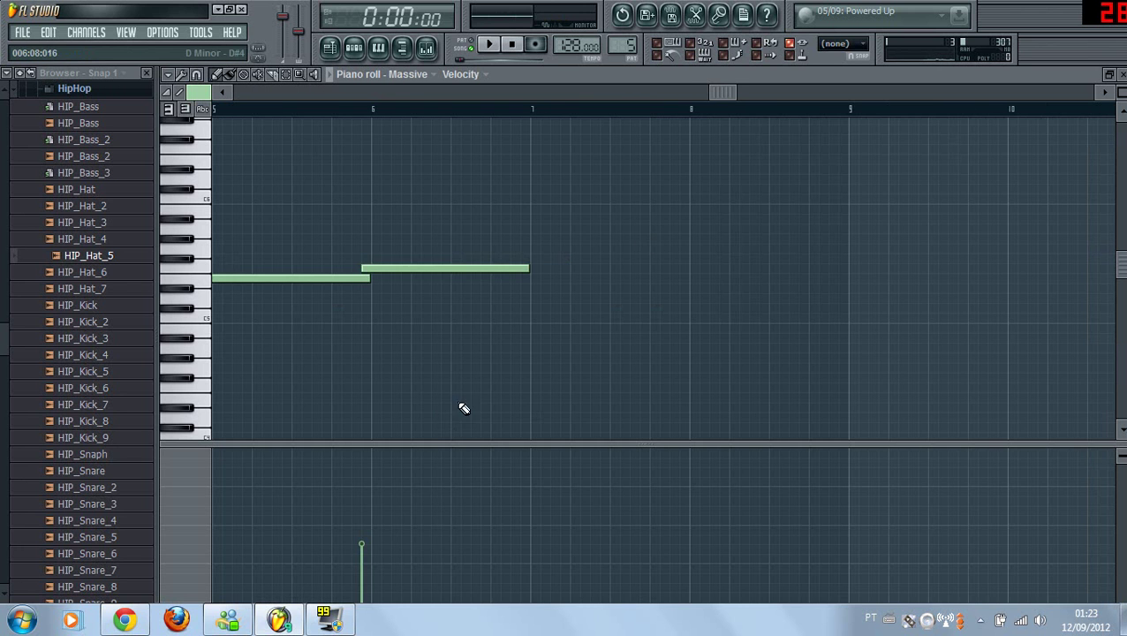
pyautogui.rightClick(463, 269)
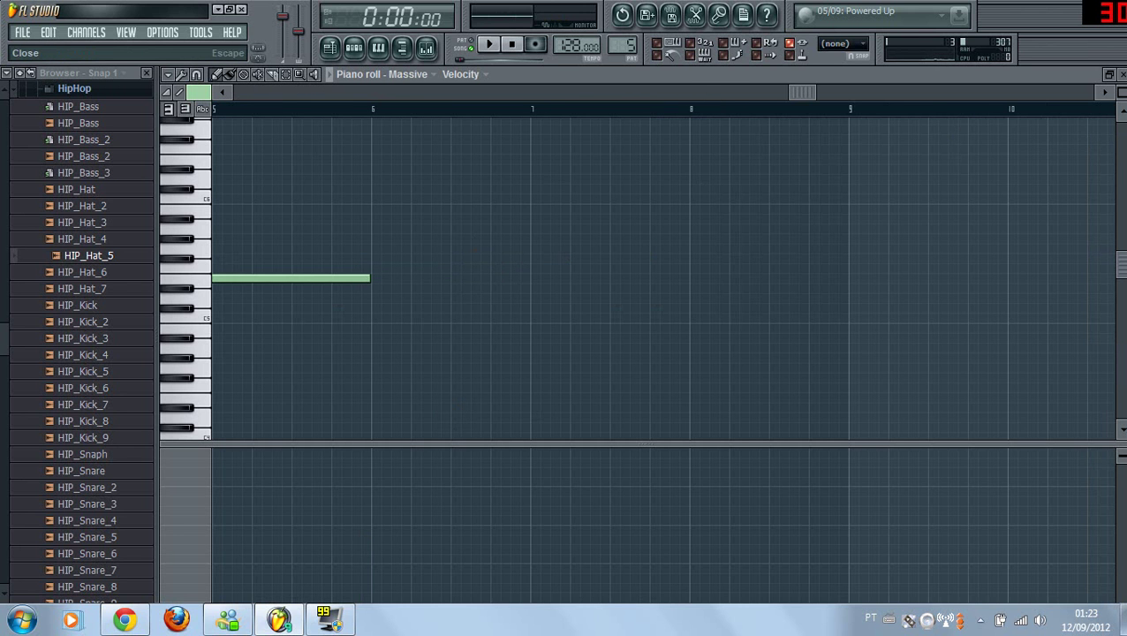
pyautogui.click(1121, 74)
pyautogui.press('F6')
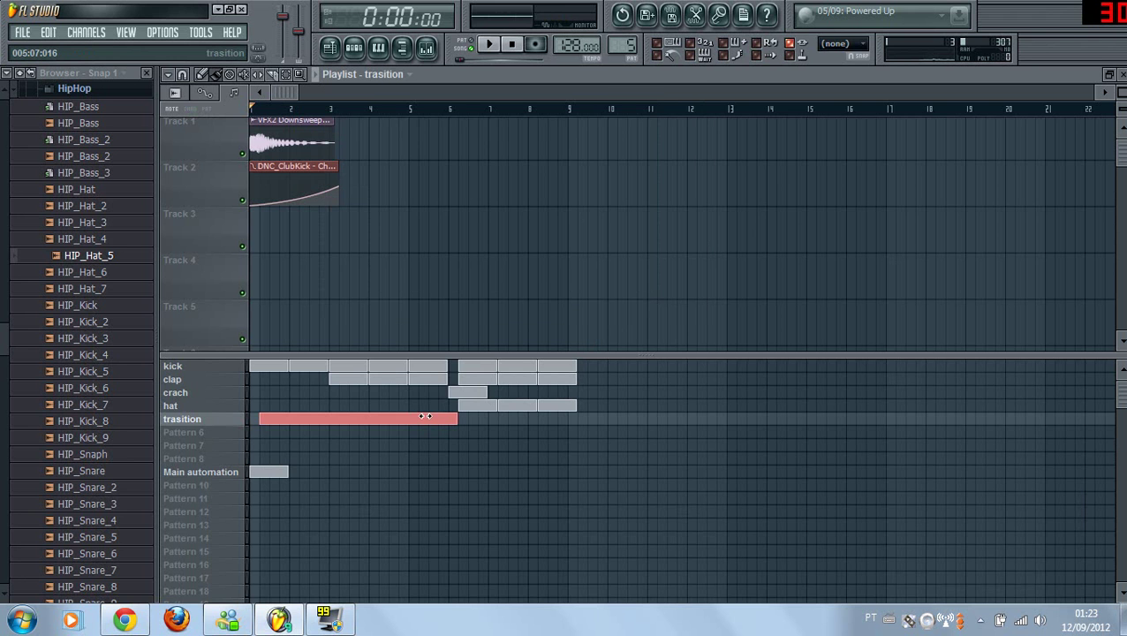
pyautogui.doubleClick(425, 416)
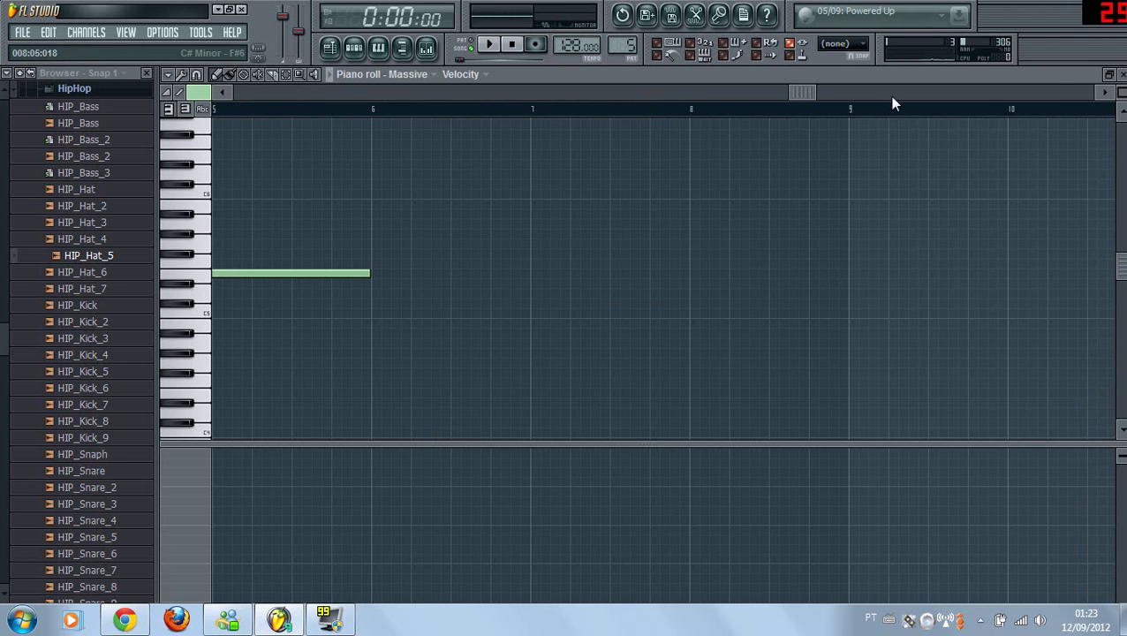
pyautogui.click(1122, 74)
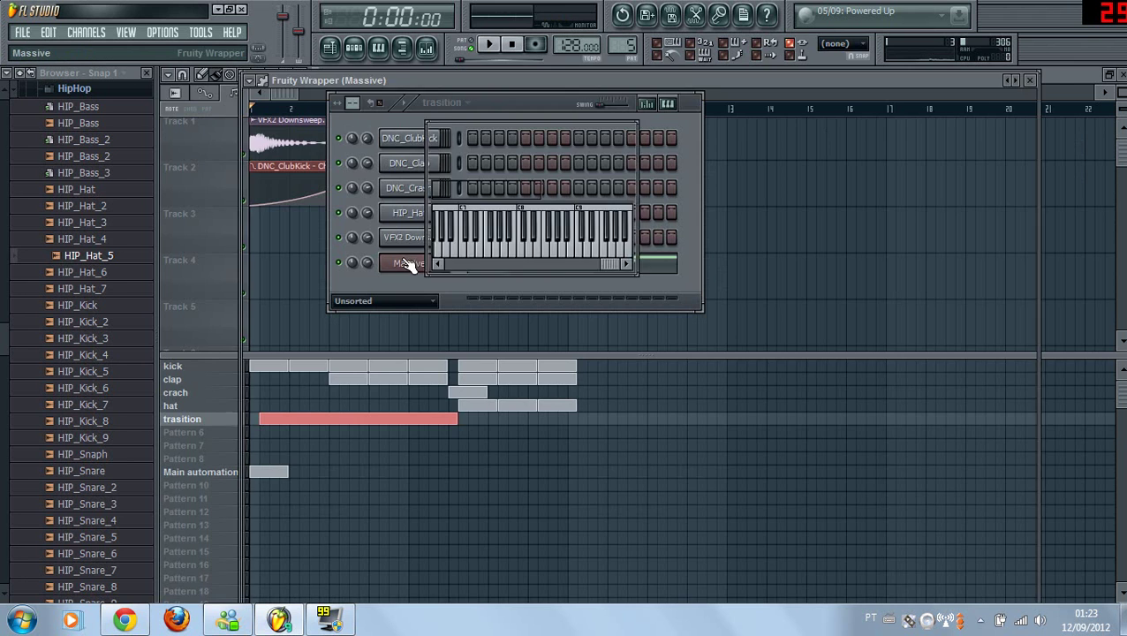
# Create an automation clip for the Massive channel's volume.
pyautogui.click(413, 261)
pyautogui.click(252, 81)
pyautogui.click(251, 83)
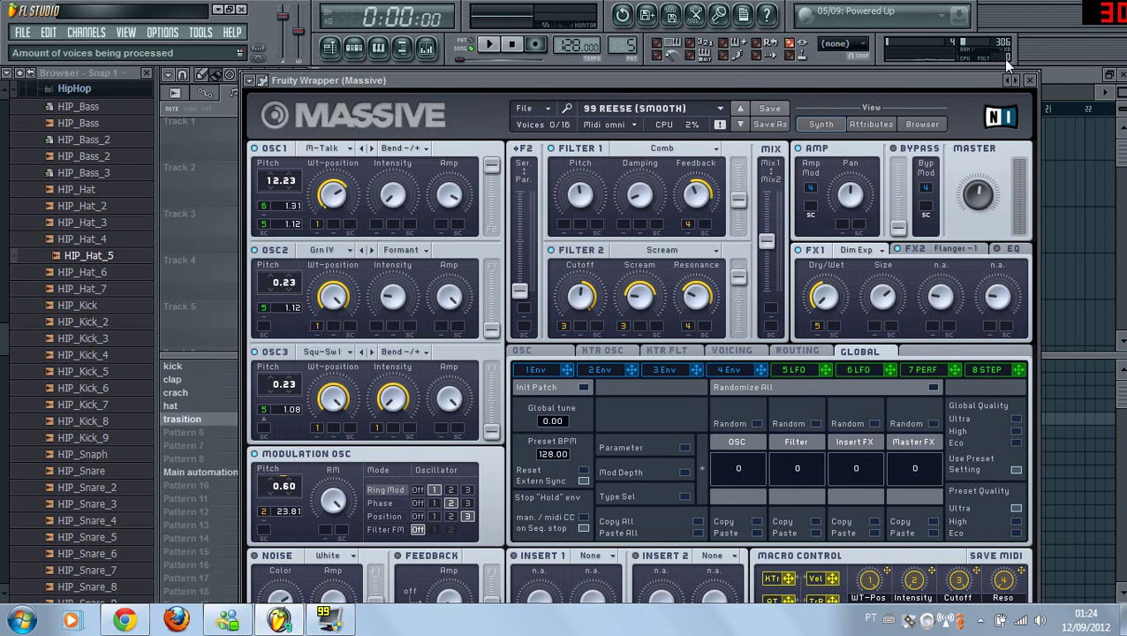
pyautogui.click(1033, 80)
pyautogui.moveTo(577, 131); pyautogui.dragTo(901, 177)
pyautogui.moveTo(791, 199); pyautogui.dragTo(789, 198)
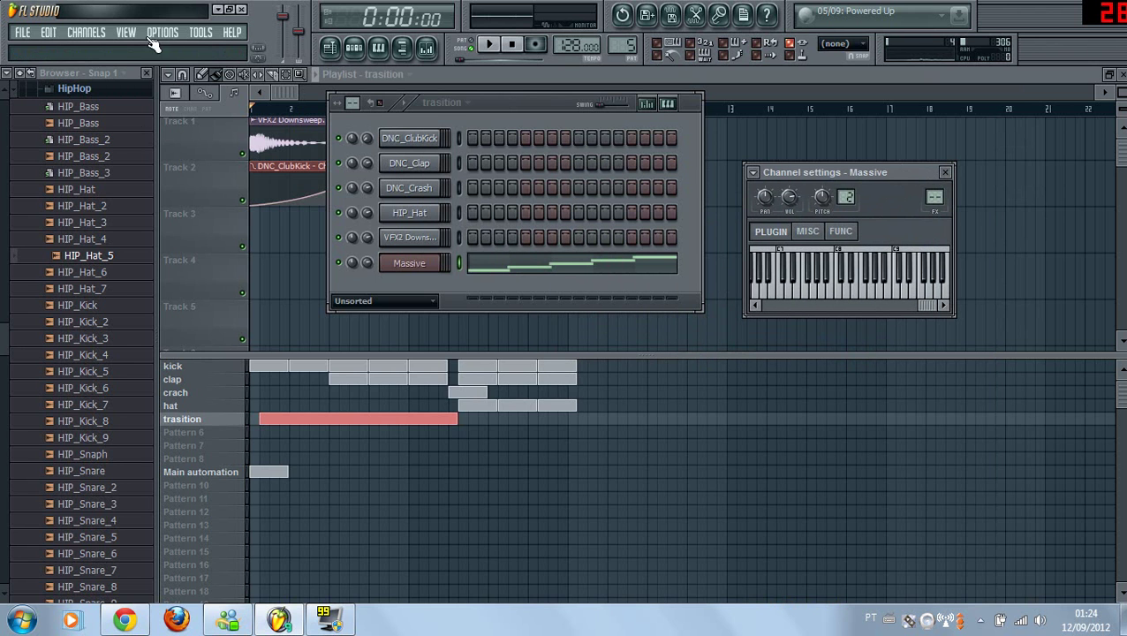
pyautogui.click(207, 35)
pyautogui.moveTo(252, 200)
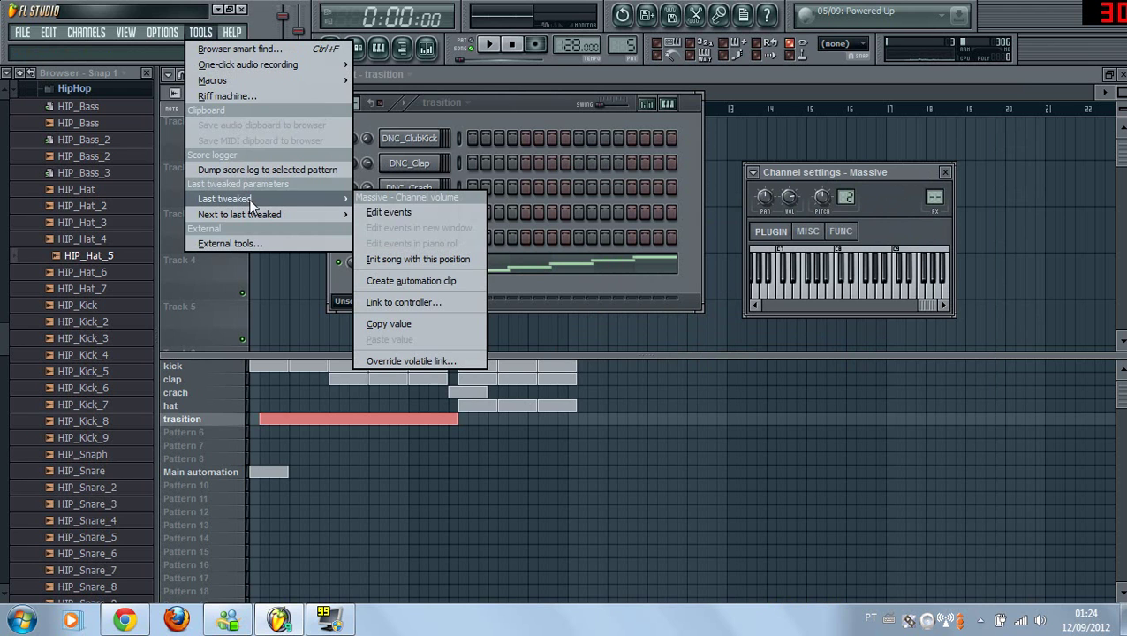
pyautogui.click(433, 281)
pyautogui.click(330, 211)
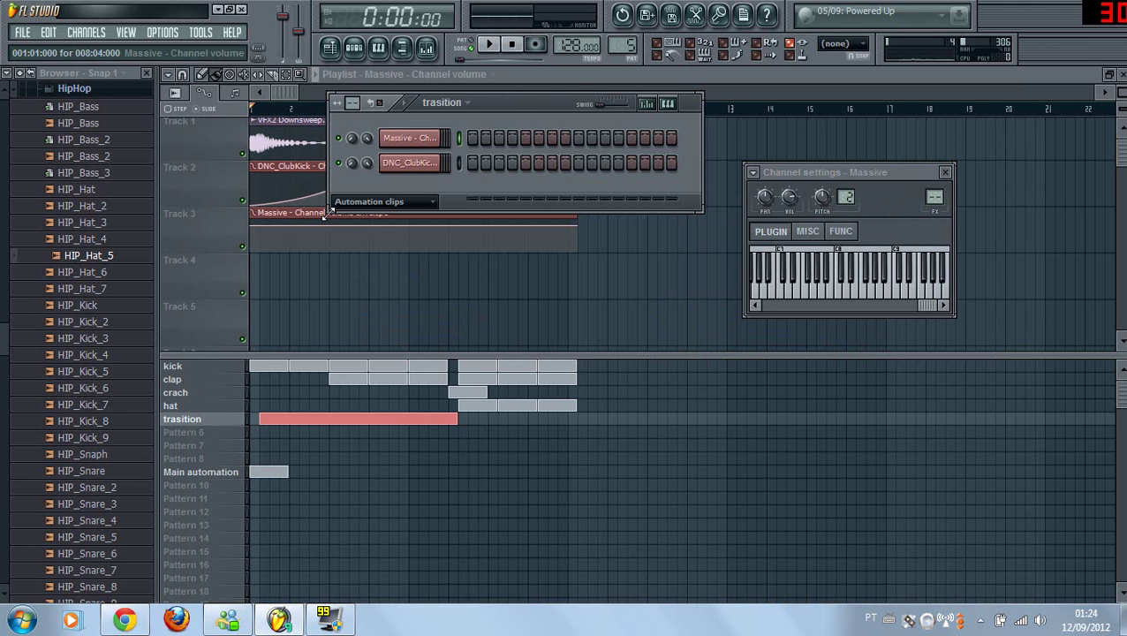
pyautogui.click(731, 95)
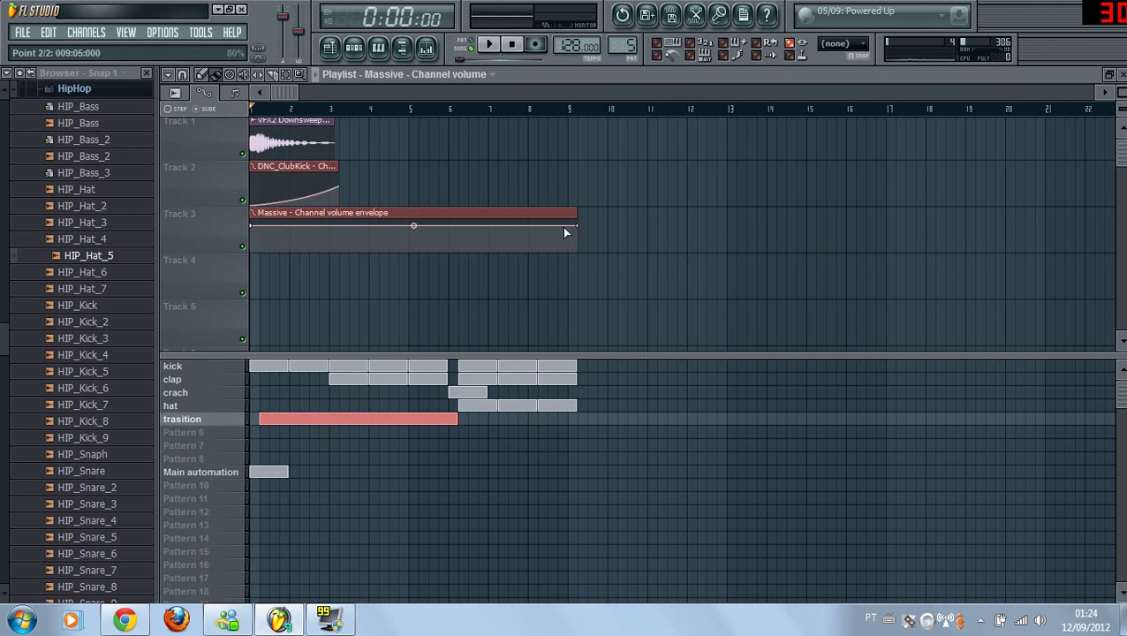
# Shape the Massive volume envelope into a curved fade-in rising from zero to 70% at 006:09, and audition the song.
pyautogui.moveTo(258, 228); pyautogui.dragTo(238, 339)
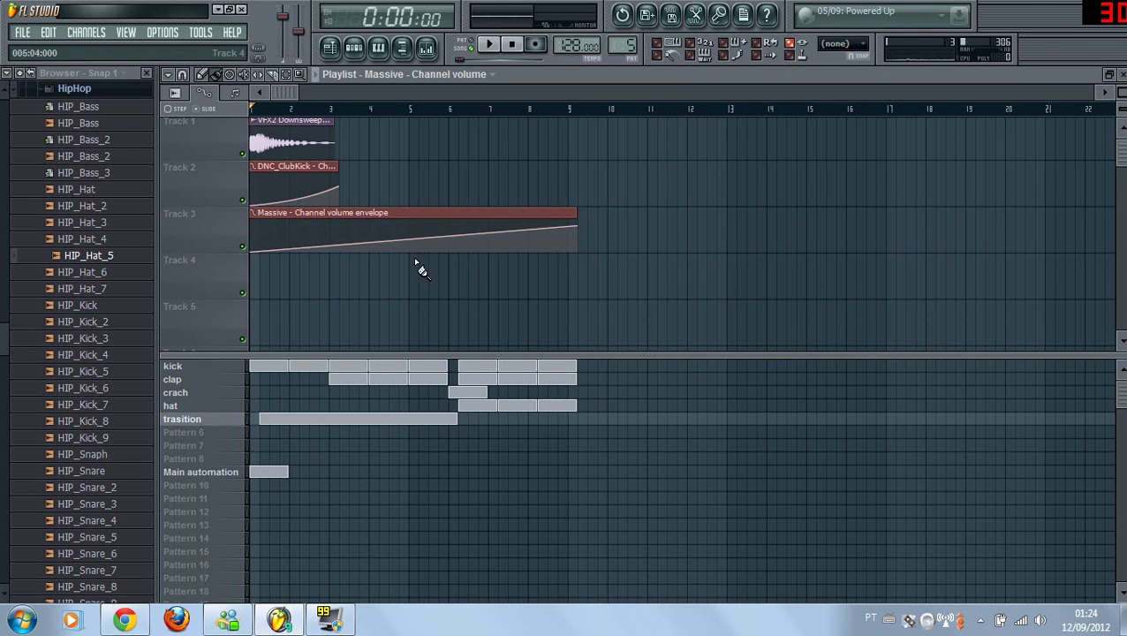
pyautogui.moveTo(581, 228); pyautogui.dragTo(467, 230)
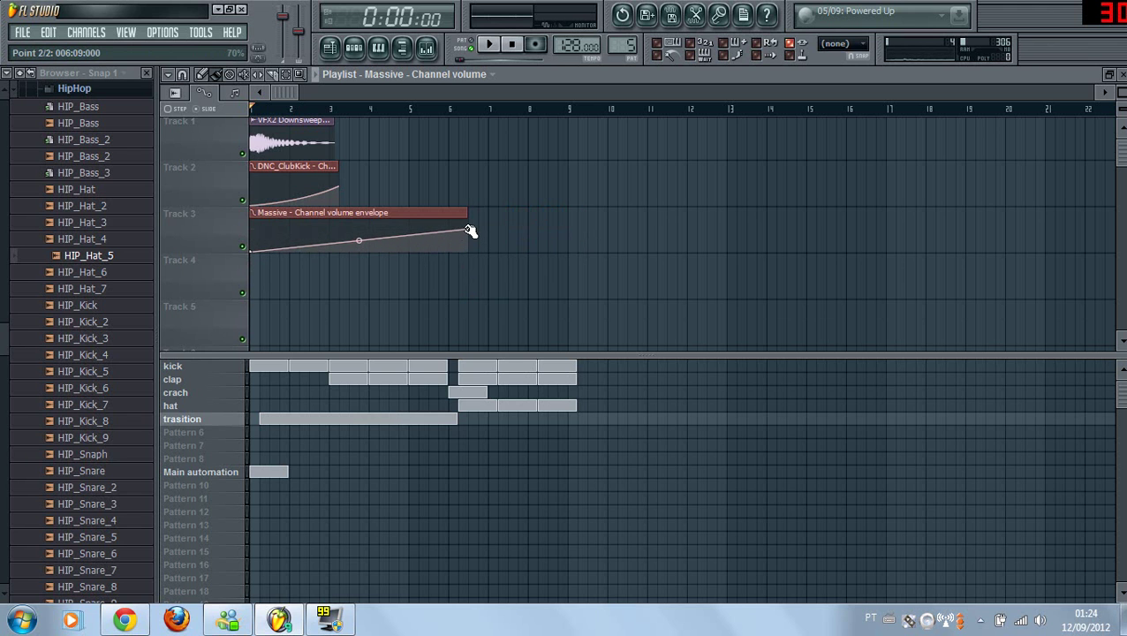
pyautogui.moveTo(360, 239); pyautogui.dragTo(358, 246)
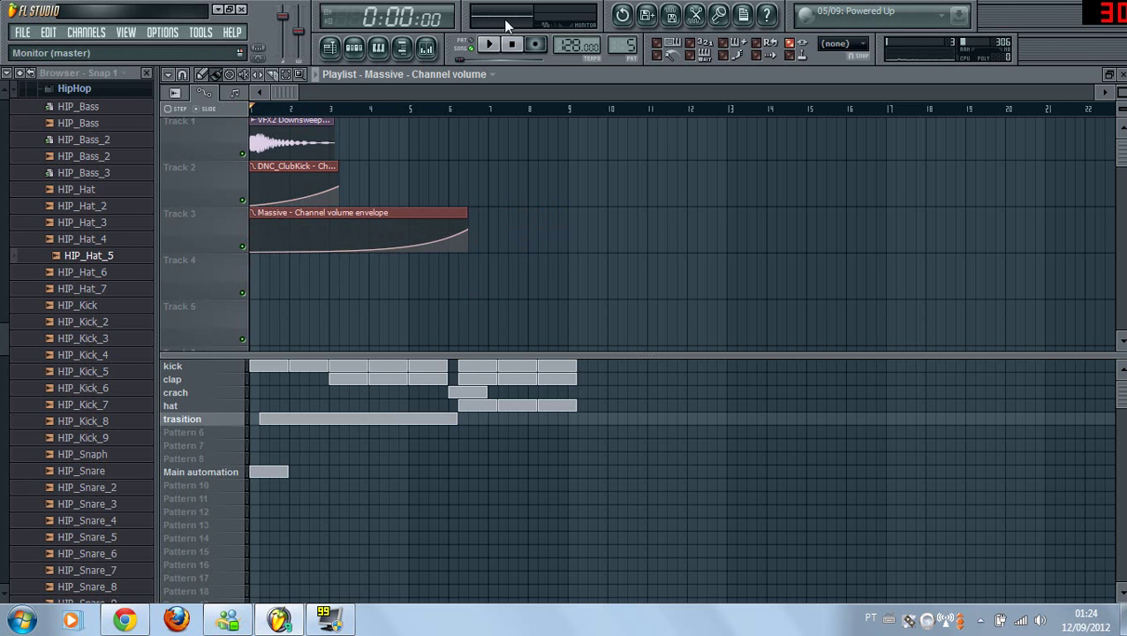
pyautogui.click(491, 45)
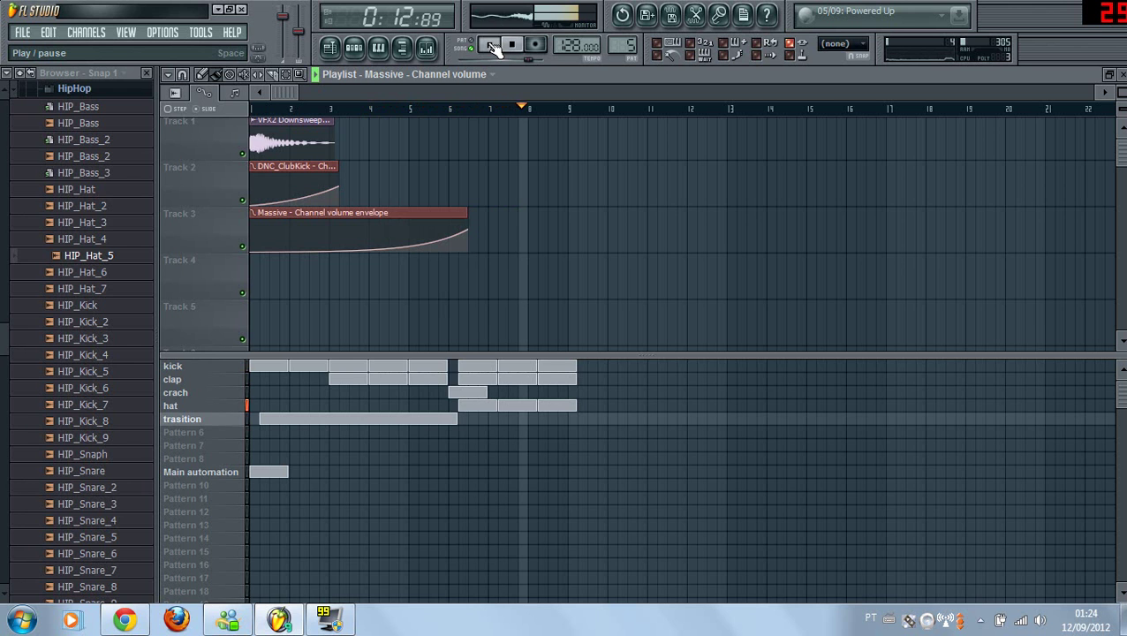
pyautogui.click(493, 47)
pyautogui.click(511, 45)
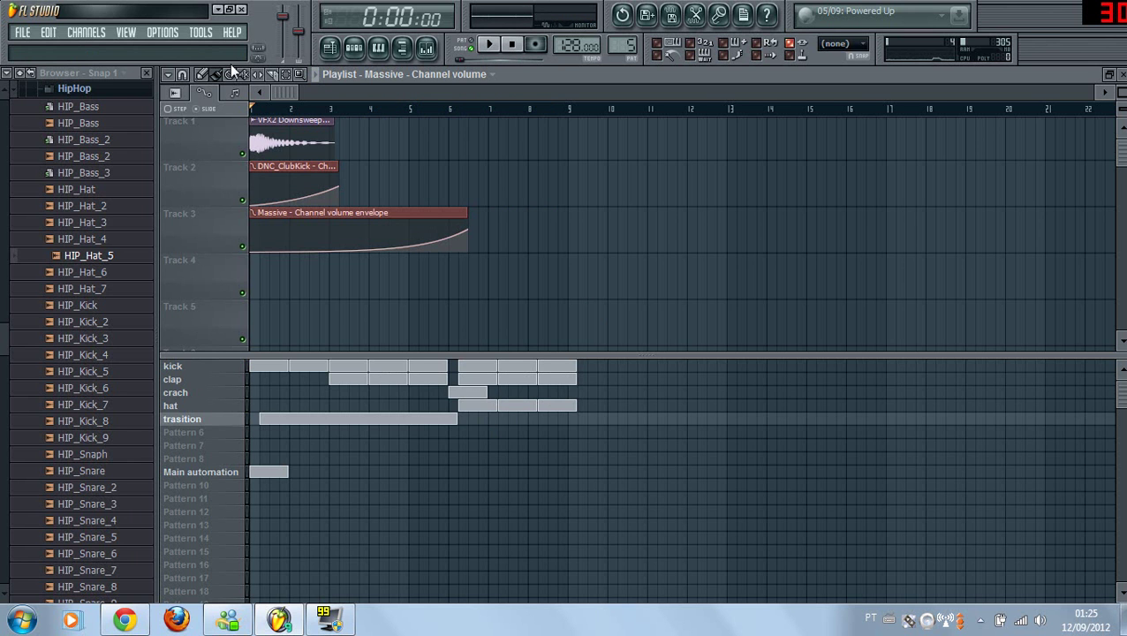
# Rename Pattern 6 as Bass.
pyautogui.click(95, 33)
pyautogui.press('Escape')
pyautogui.click(236, 434)
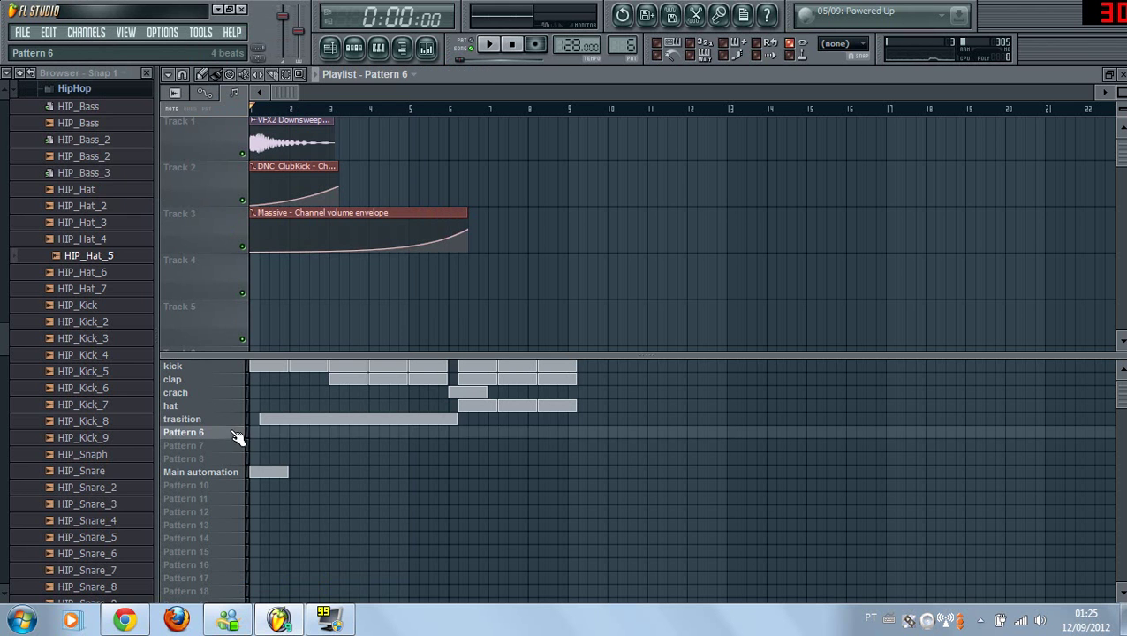
pyautogui.rightClick(236, 434)
pyautogui.click(278, 405)
pyautogui.write('Bas')
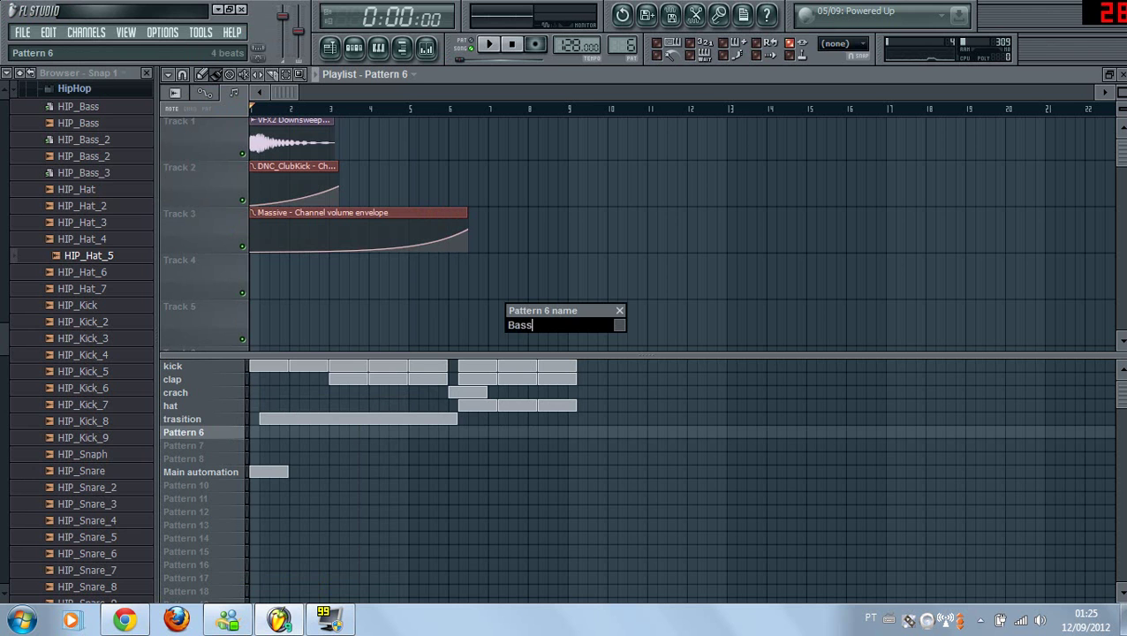
pyautogui.write('s')
pyautogui.press('Return')
# Add a 3x Osc channel and move its settings window clear of the screen's edge.
pyautogui.click(89, 36)
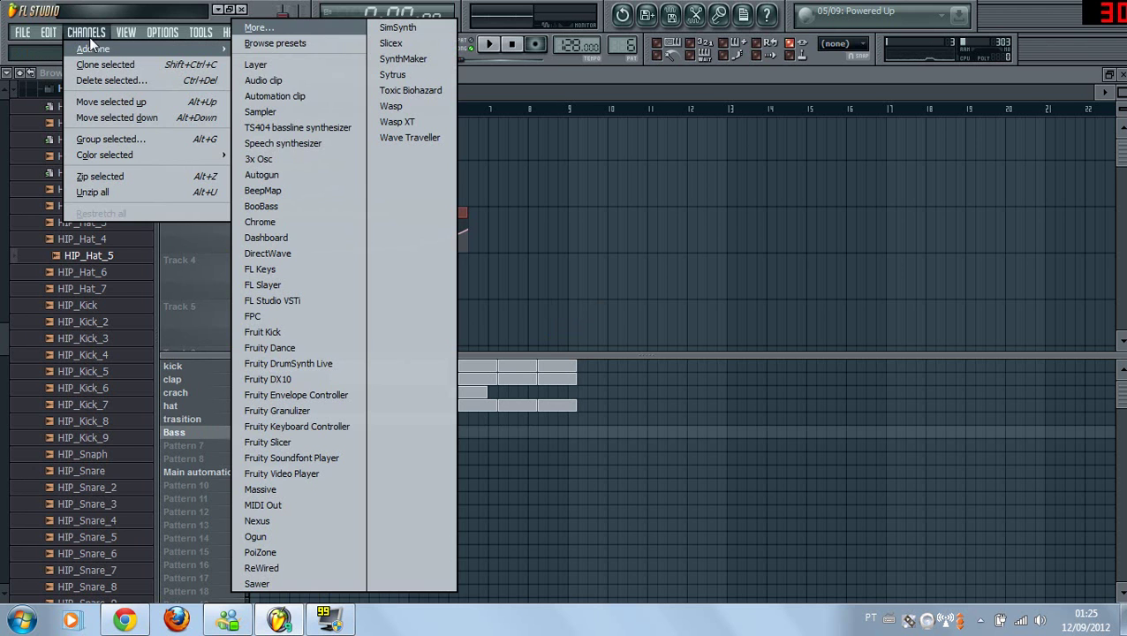
pyautogui.click(261, 160)
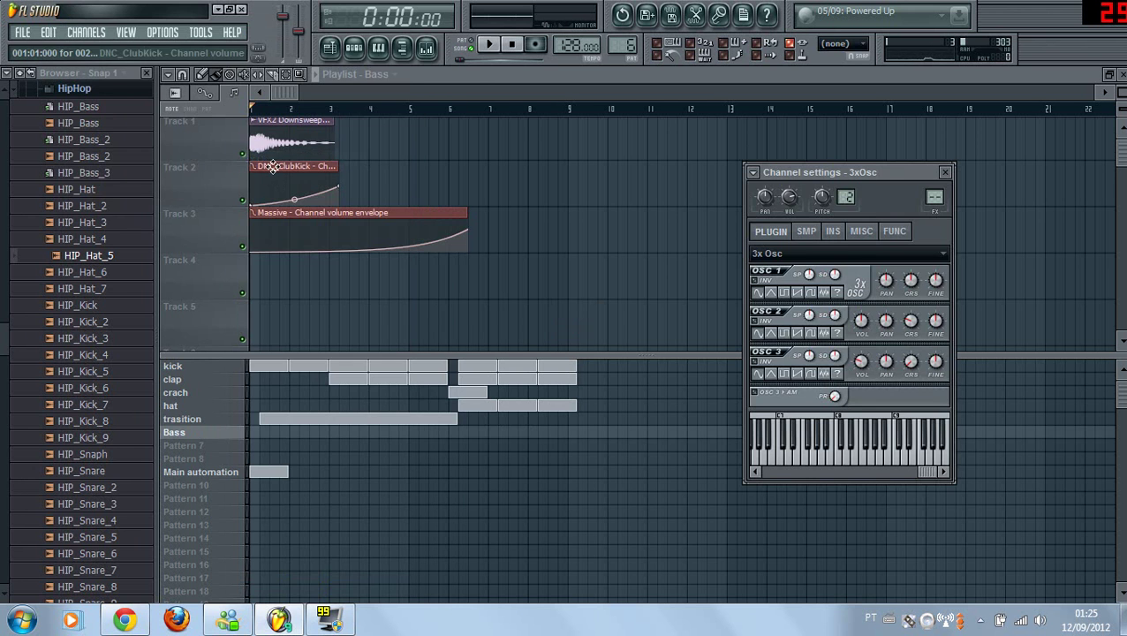
pyautogui.moveTo(870, 179); pyautogui.dragTo(499, 152)
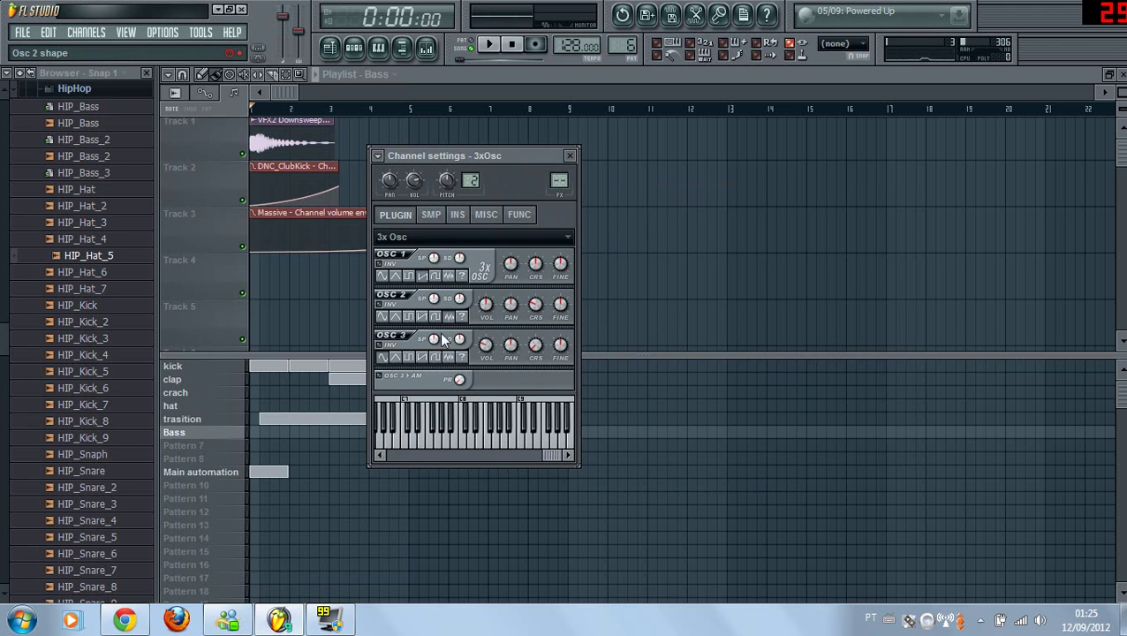
# Lower the coarse pitch of 3x Osc oscillators 1 and 2 and raise oscillator 3's volume, auditioning notes on the test keyboard.
pyautogui.click(468, 444)
pyautogui.click(483, 444)
pyautogui.click(474, 446)
pyautogui.click(381, 454)
pyautogui.click(549, 418)
pyautogui.click(541, 447)
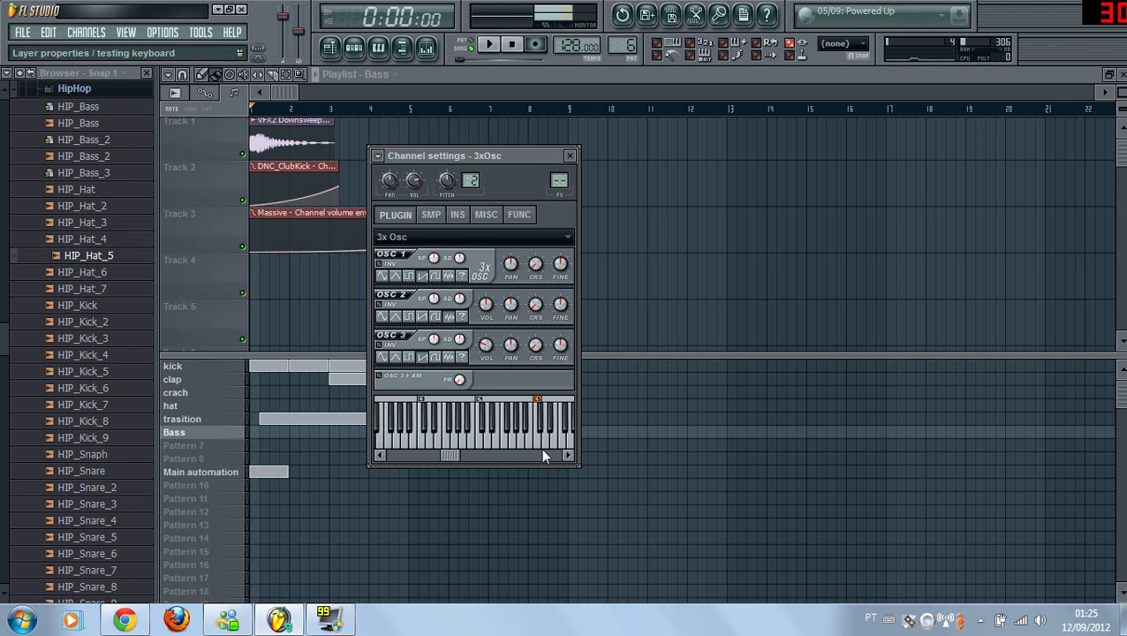
pyautogui.click(568, 455)
pyautogui.click(568, 454)
pyautogui.click(567, 455)
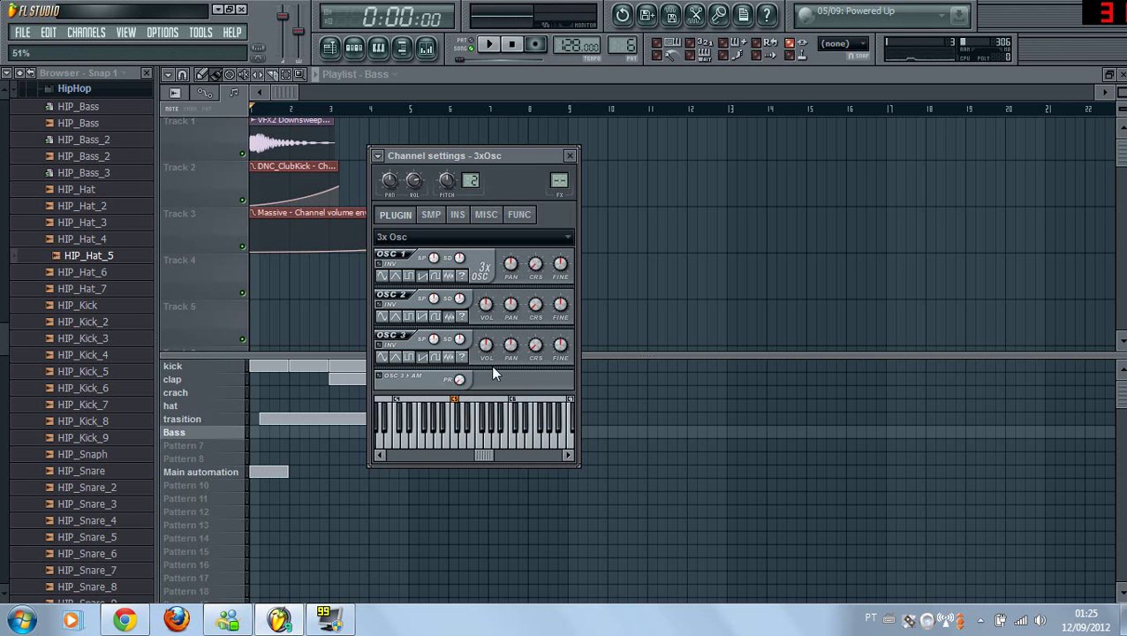
pyautogui.click(459, 448)
pyautogui.click(454, 444)
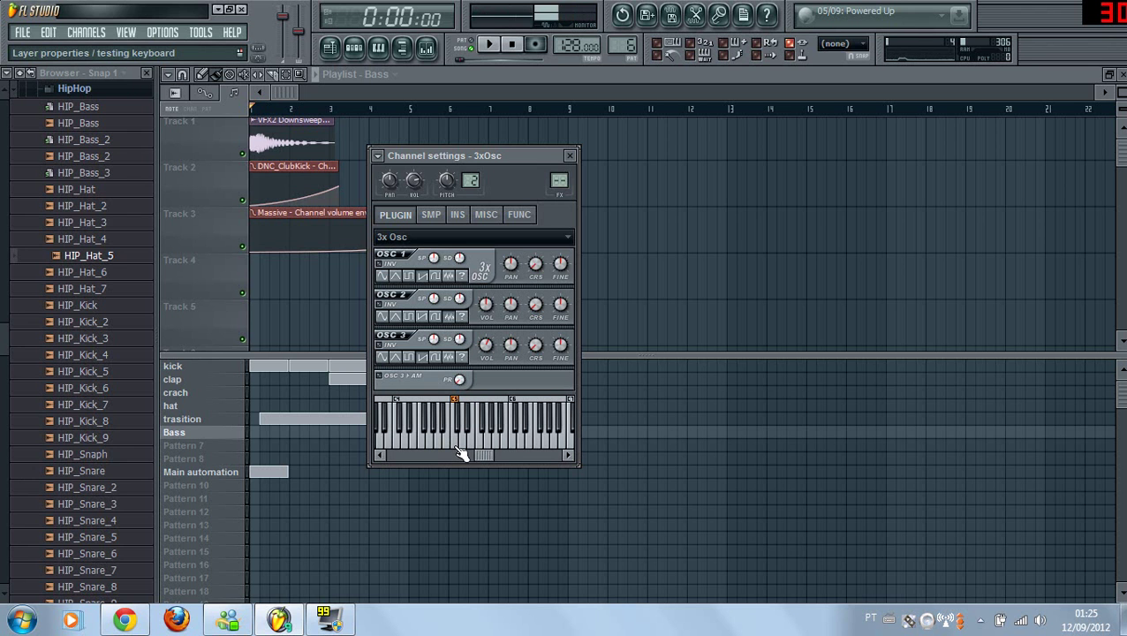
# Link the 3xOsc channel to mixer track Insert 4.
pyautogui.click(427, 50)
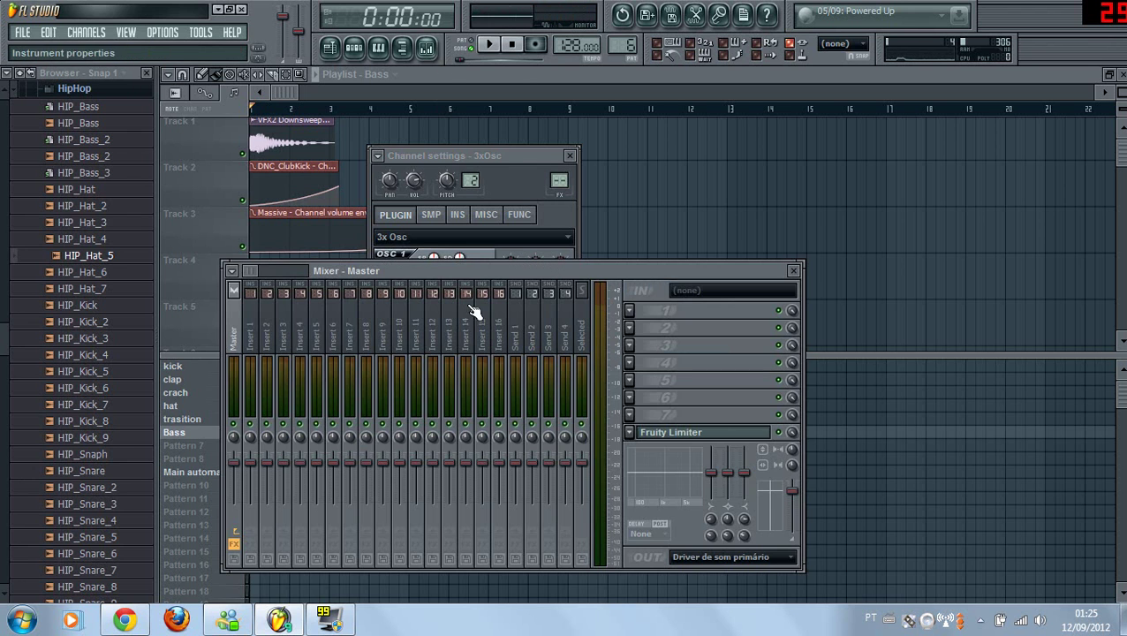
pyautogui.click(298, 335)
pyautogui.rightClick(297, 334)
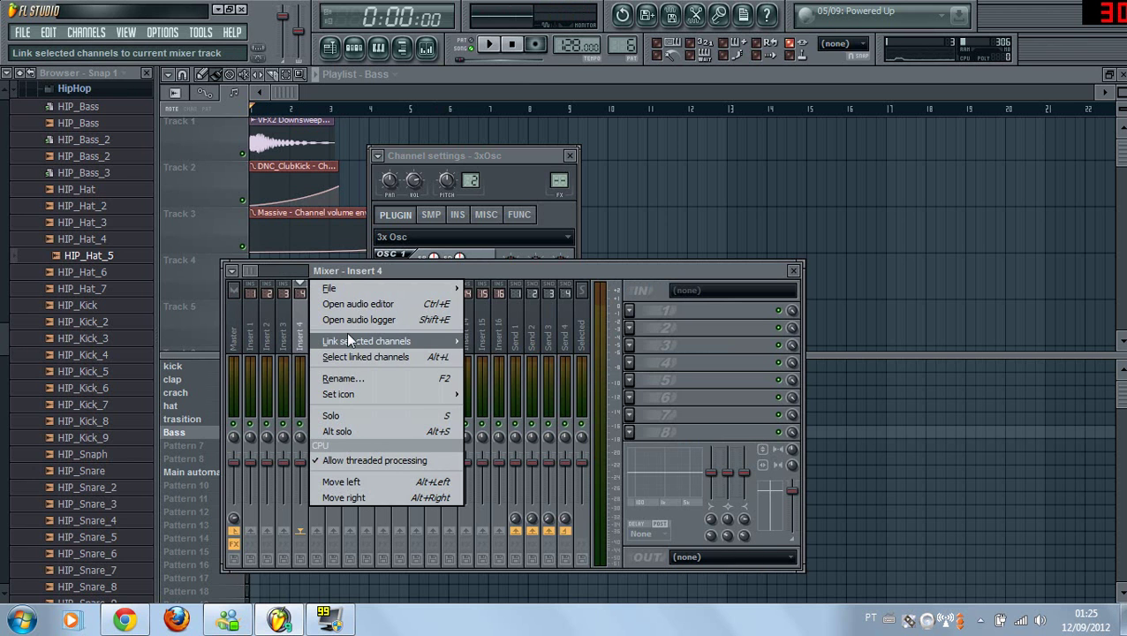
pyautogui.moveTo(344, 341)
pyautogui.click(541, 345)
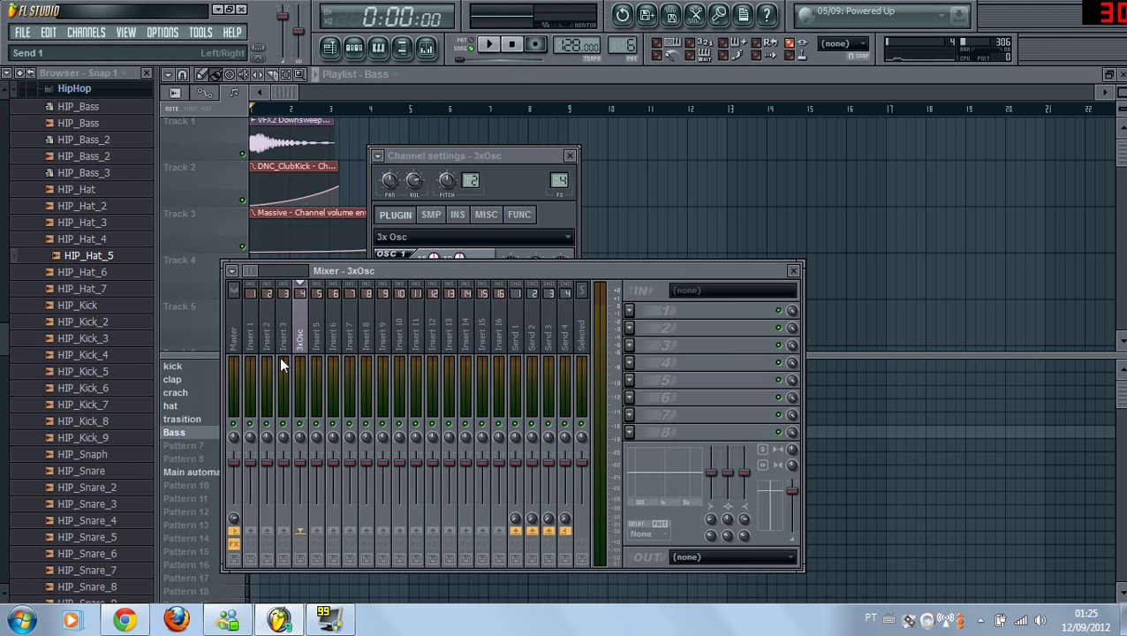
# Load Fruity Reeverb in the first effect slot of the 3xOsc mixer track and set its reverb level to 40%.
pyautogui.click(628, 309)
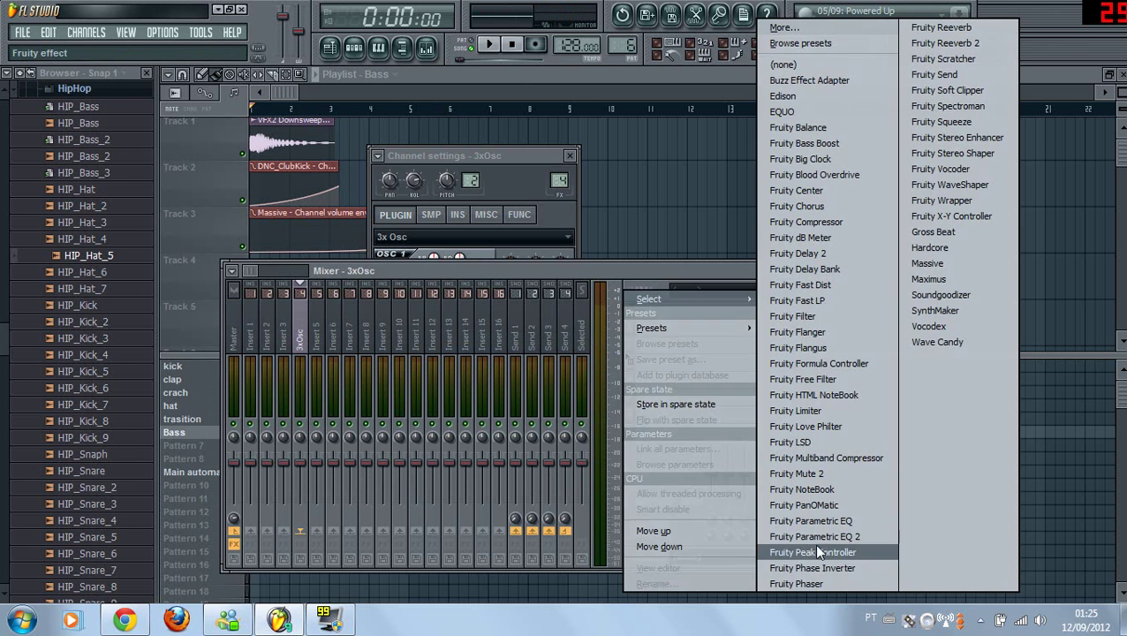
pyautogui.click(942, 27)
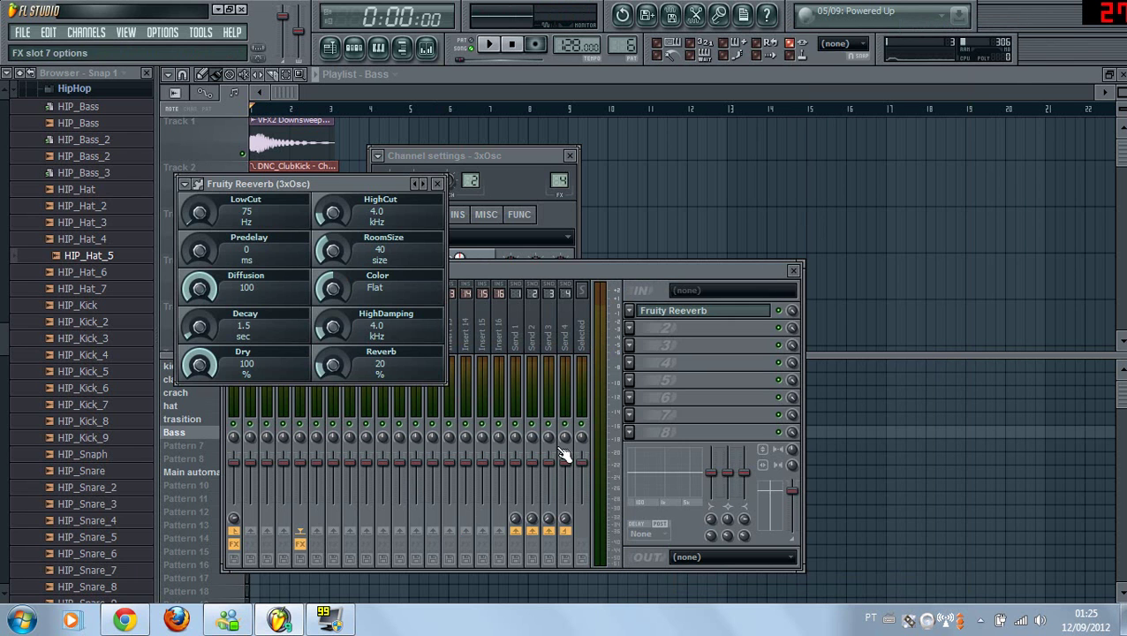
pyautogui.moveTo(333, 364); pyautogui.dragTo(333, 352)
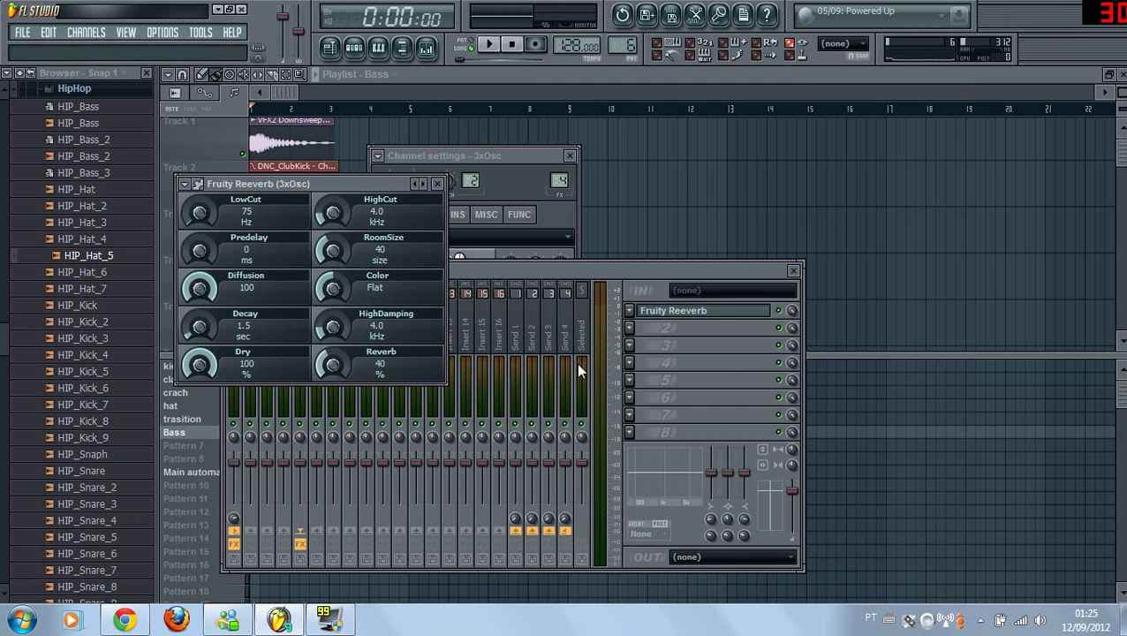
# Show all channel groups in the step sequencer and open the piano roll of the 3xOsc channel.
pyautogui.click(355, 48)
pyautogui.rightClick(434, 196)
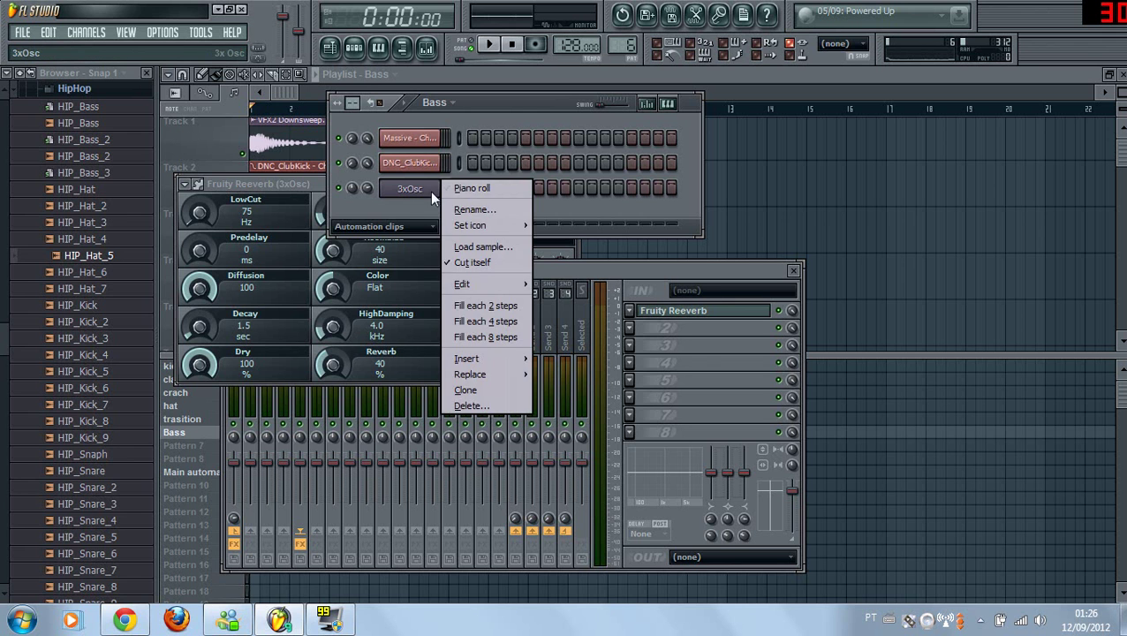
pyautogui.click(391, 227)
pyautogui.click(382, 279)
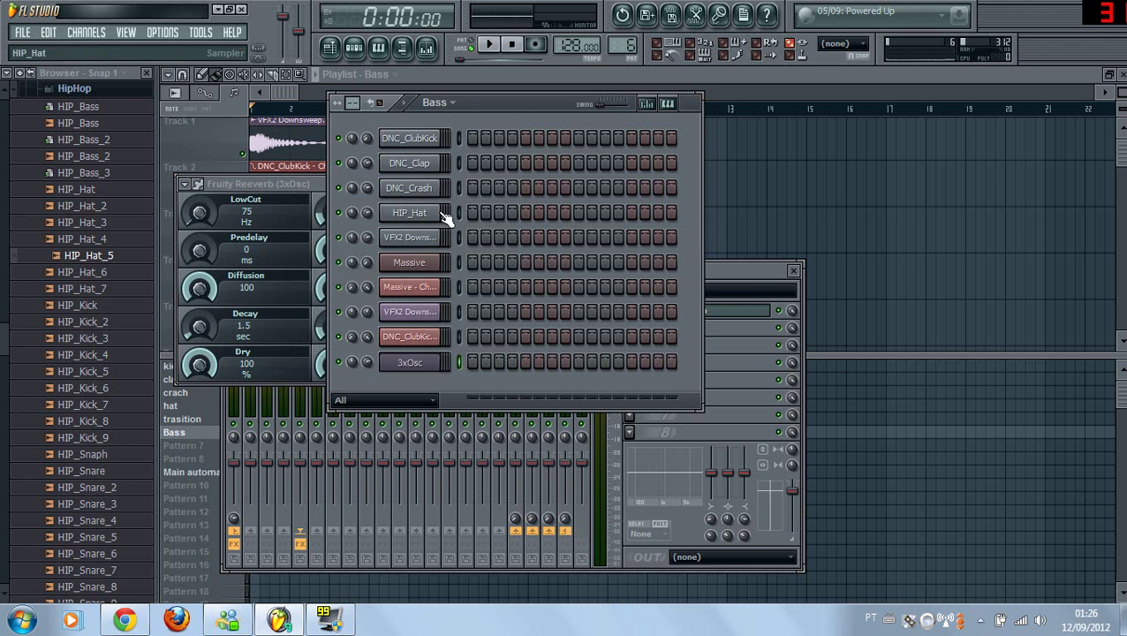
pyautogui.rightClick(433, 364)
pyautogui.click(461, 361)
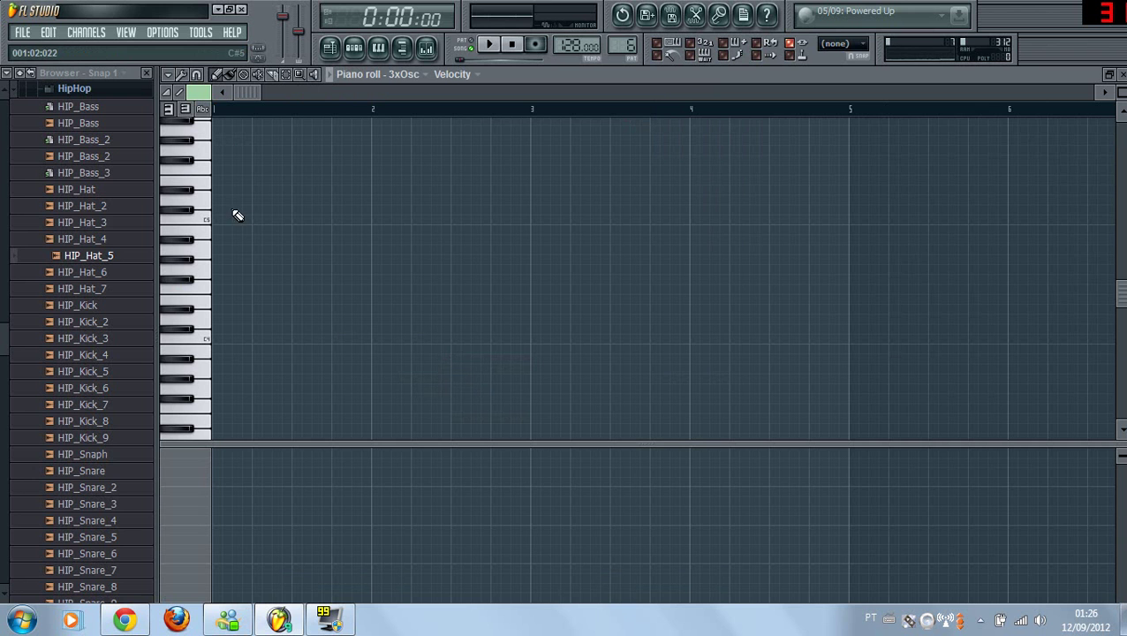
# Place a C6 note at the start of bar 1, shorten it to four steps, and audition the pattern.
pyautogui.click(207, 219)
pyautogui.scroll(10, 494, 337)
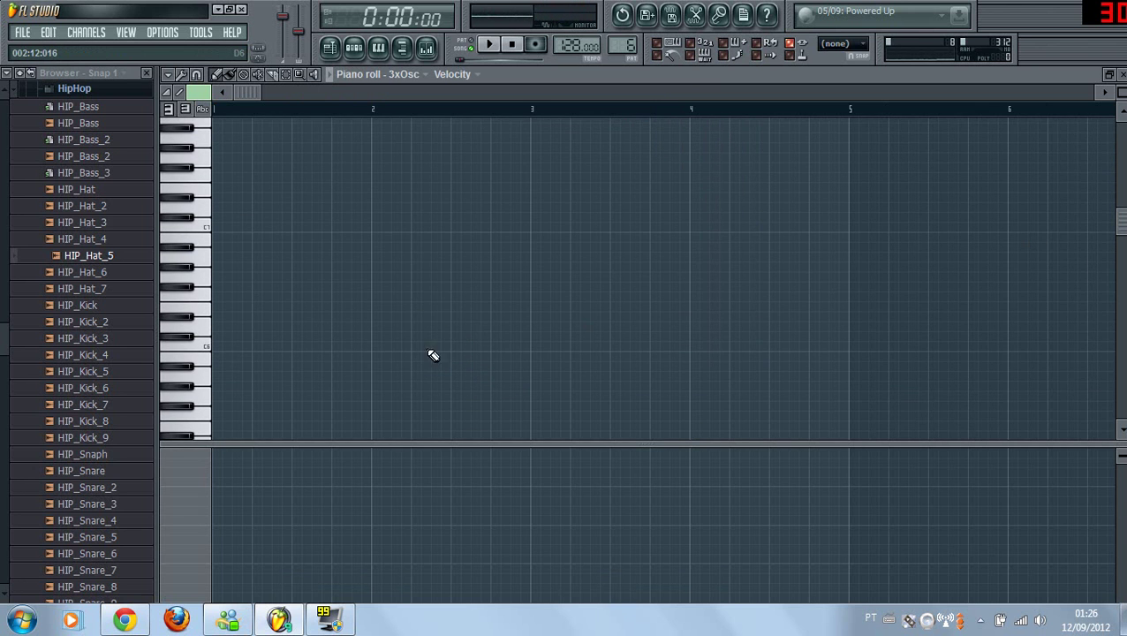
pyautogui.click(202, 344)
pyautogui.click(221, 346)
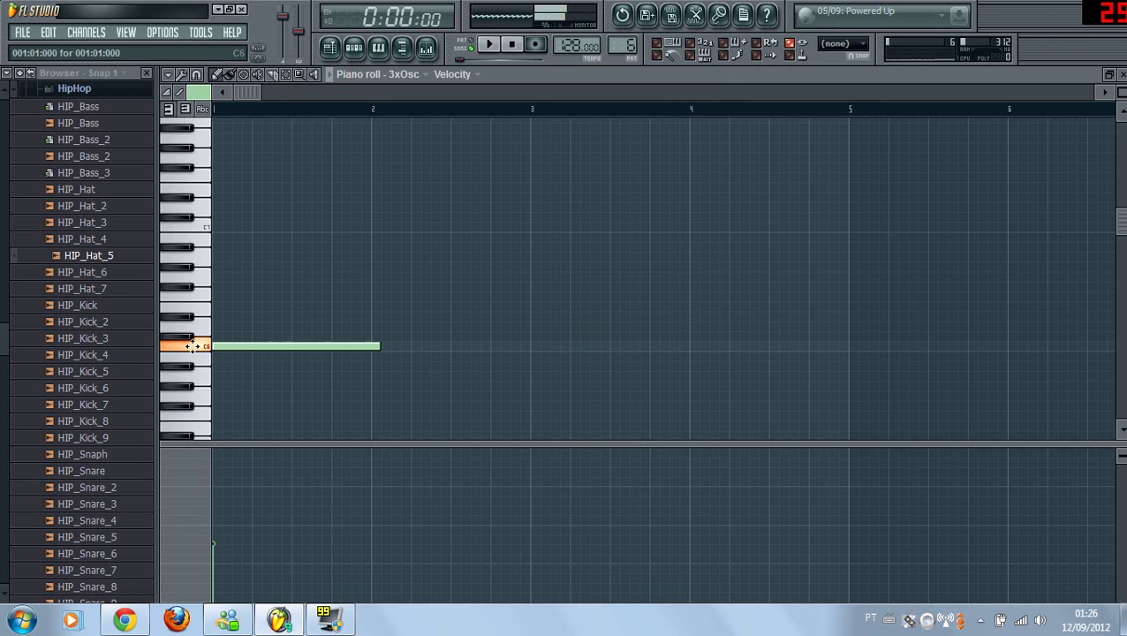
pyautogui.moveTo(386, 342); pyautogui.dragTo(260, 337)
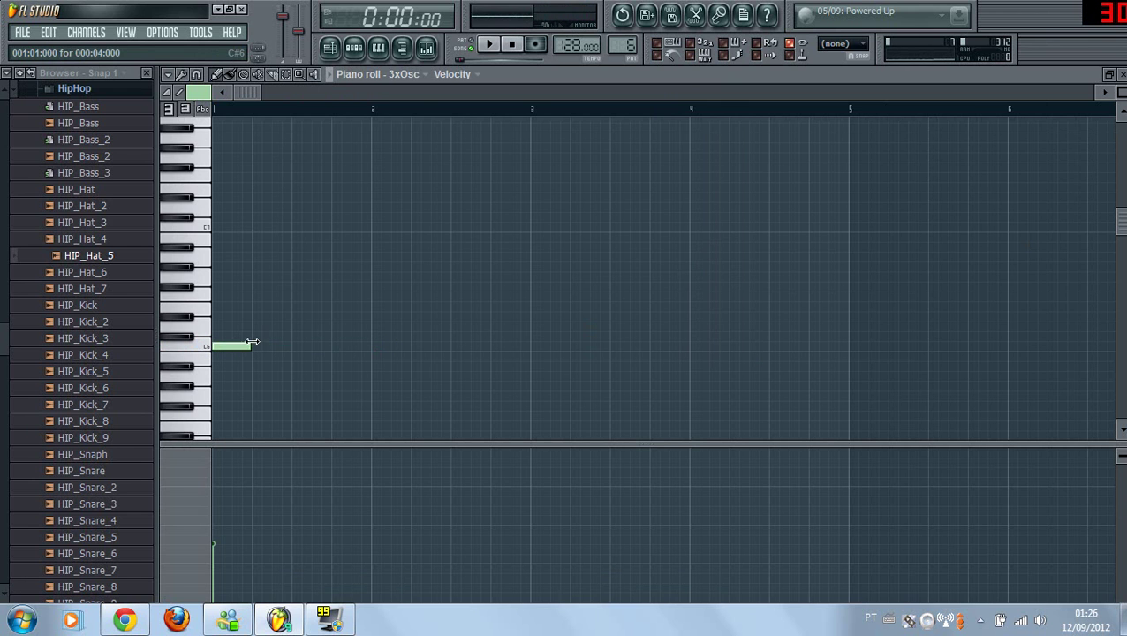
pyautogui.click(489, 44)
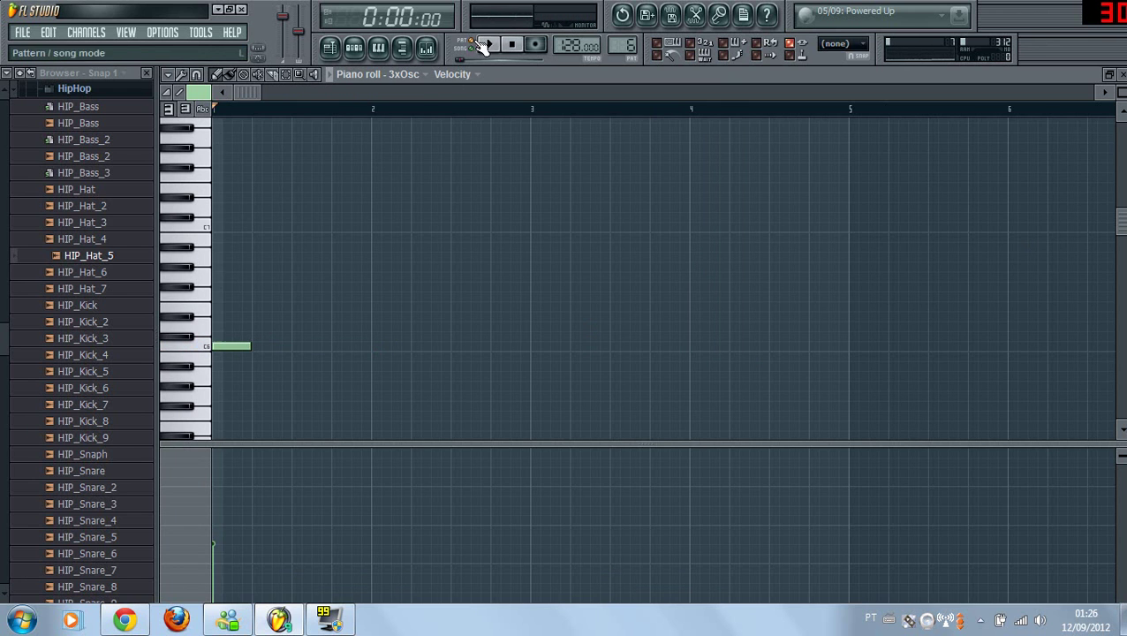
pyautogui.click(511, 44)
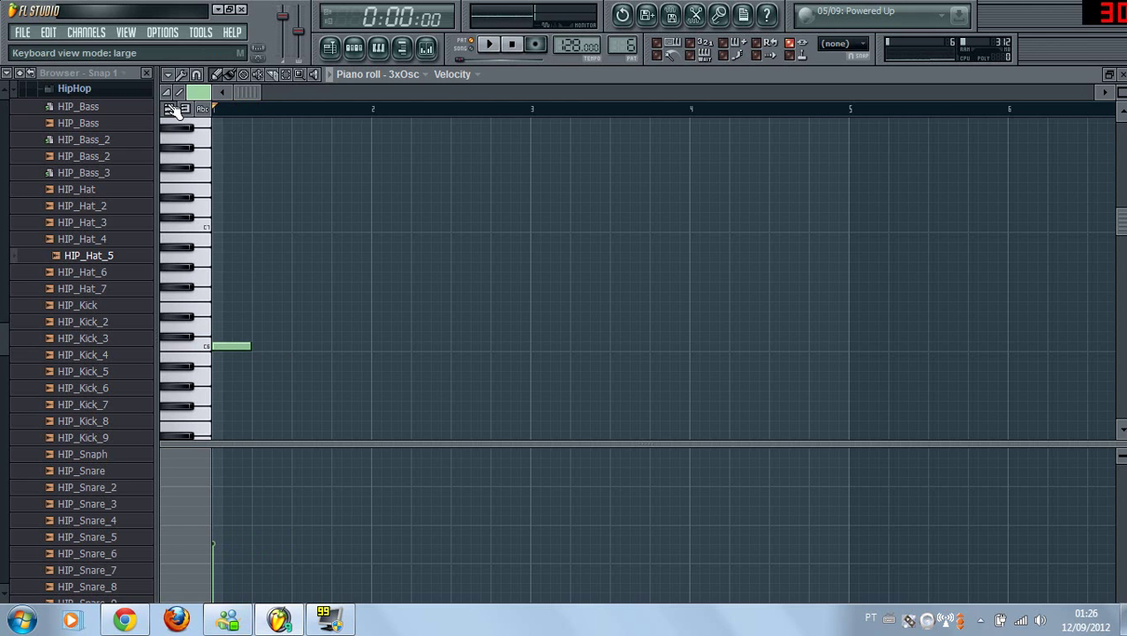
# Set the piano roll's grid snapping to Line.
pyautogui.click(198, 76)
pyautogui.click(211, 109)
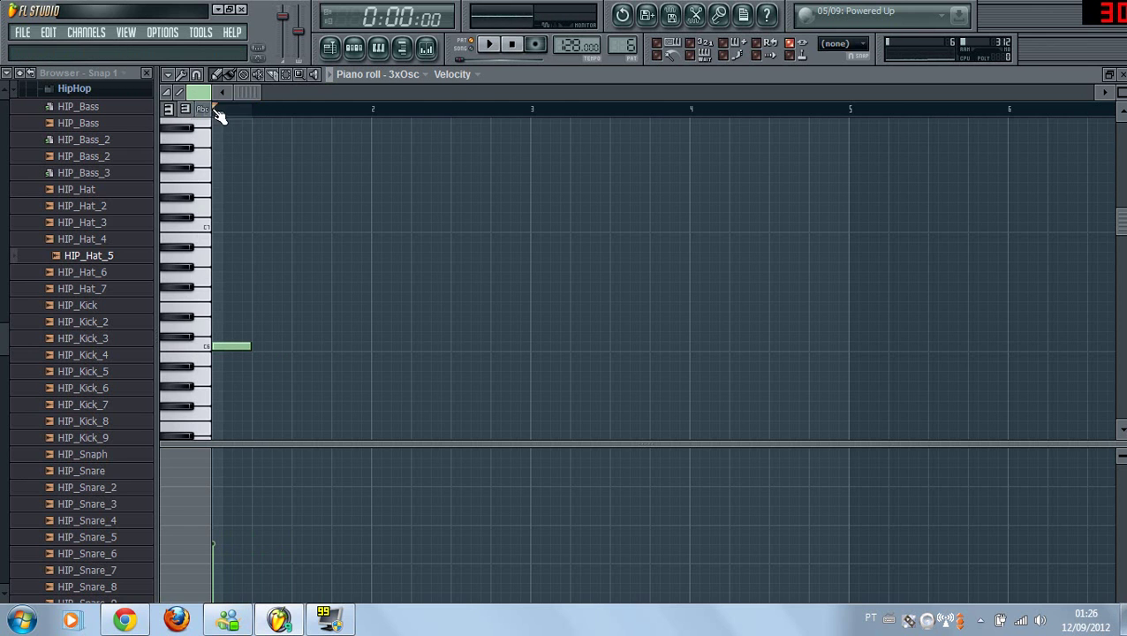
pyautogui.click(198, 76)
pyautogui.click(211, 106)
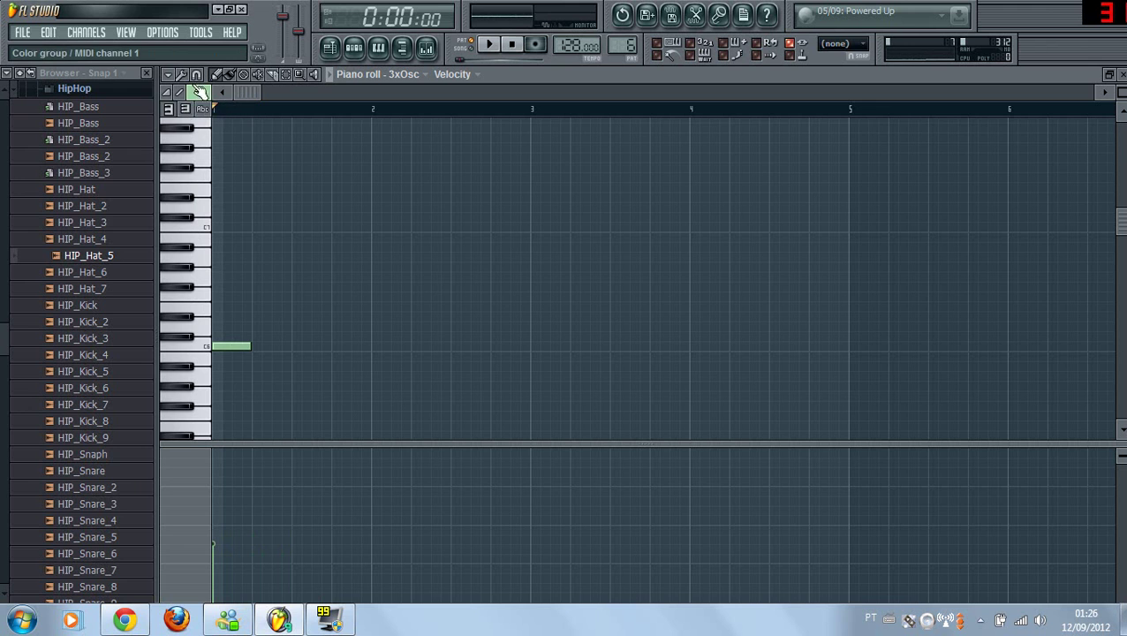
pyautogui.click(196, 92)
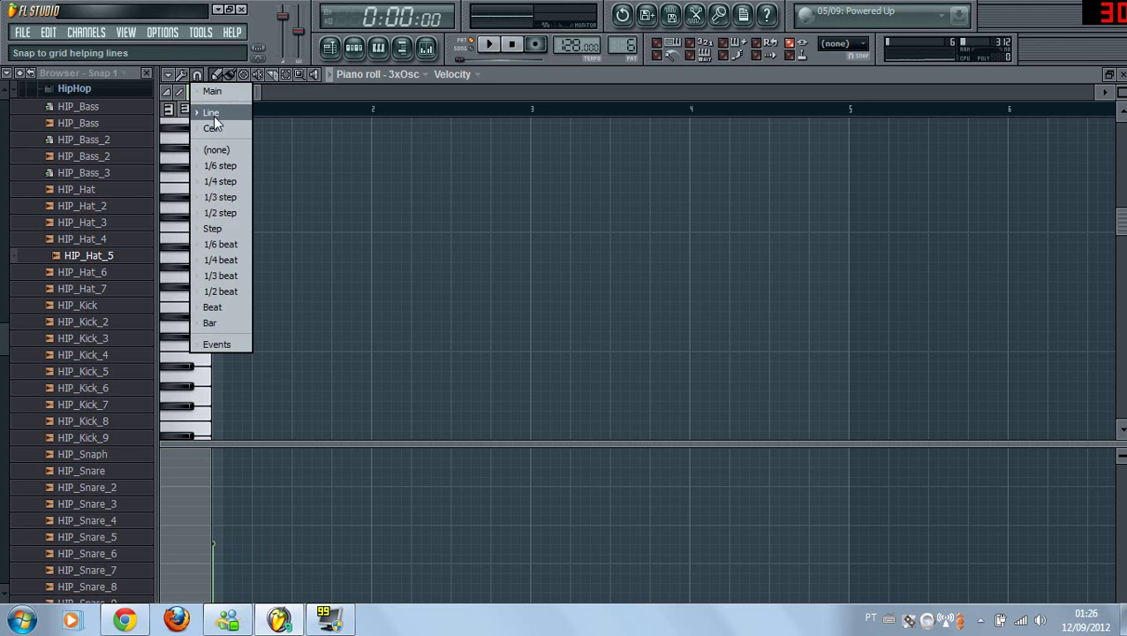
pyautogui.click(205, 112)
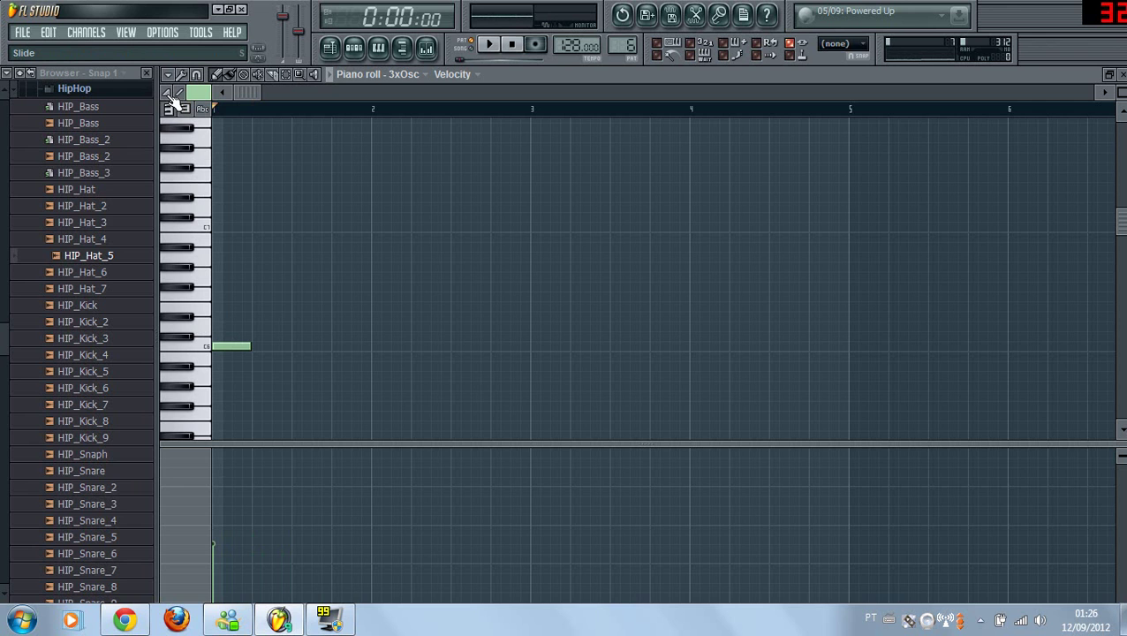
# Add a four-step slide note on C7 above the C6 note at the start of bar 1 and audition it.
pyautogui.click(218, 230)
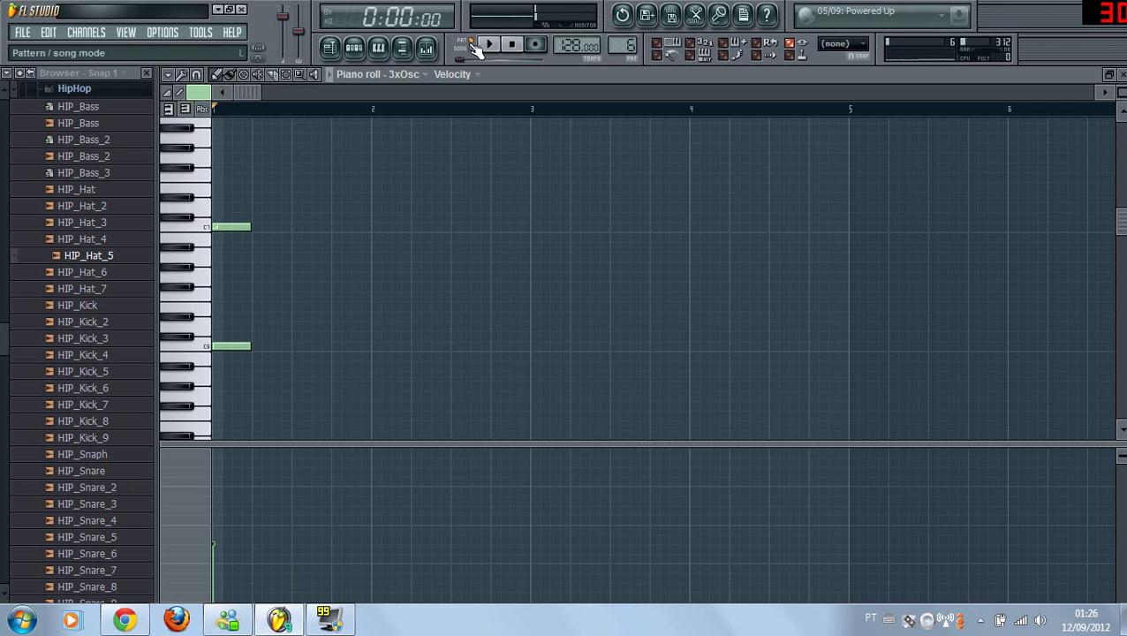
pyautogui.click(511, 46)
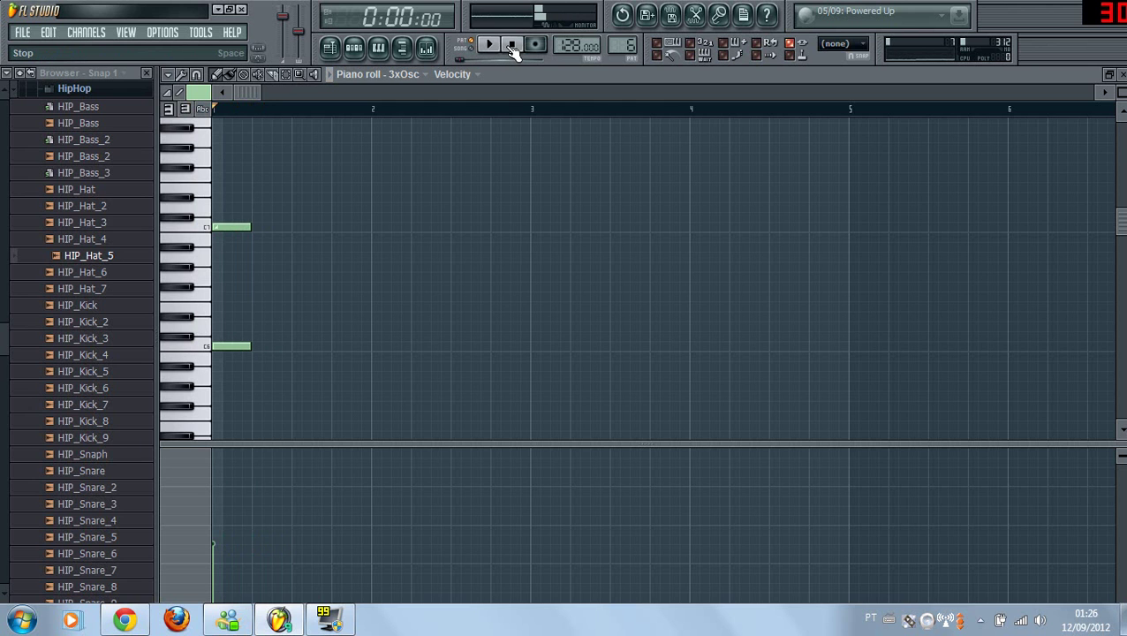
pyautogui.click(489, 45)
pyautogui.click(511, 46)
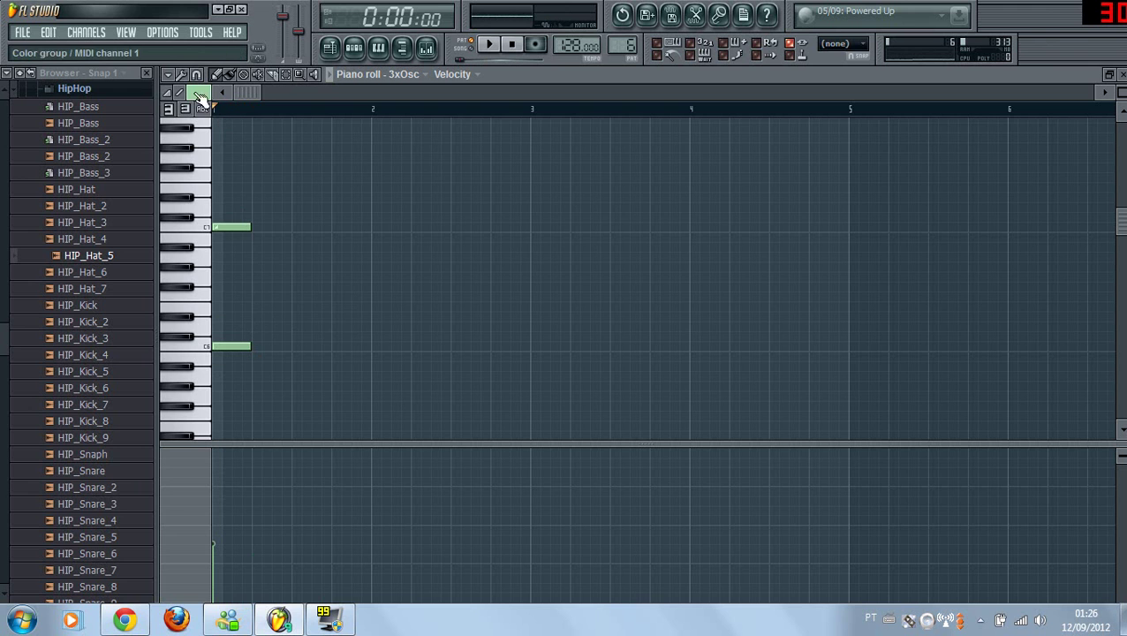
# Add one-step regular notes every three steps on C7, C7, B6, A#6 and A6, beginning right after the C7 slide note.
pyautogui.doubleClick(262, 226)
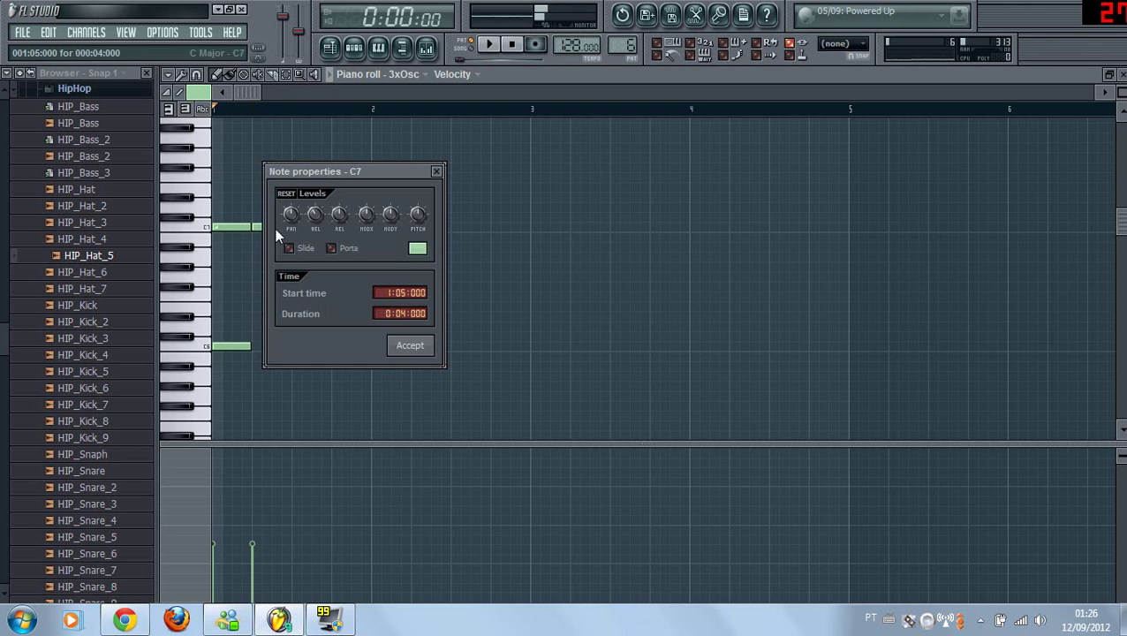
pyautogui.click(436, 171)
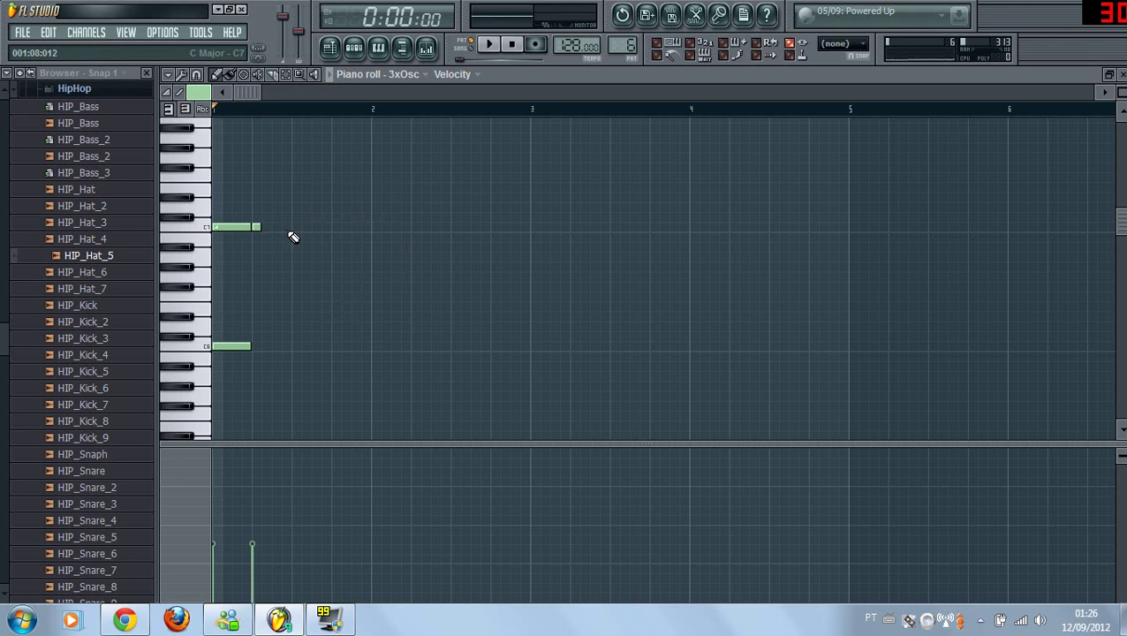
pyautogui.click(283, 226)
pyautogui.click(313, 236)
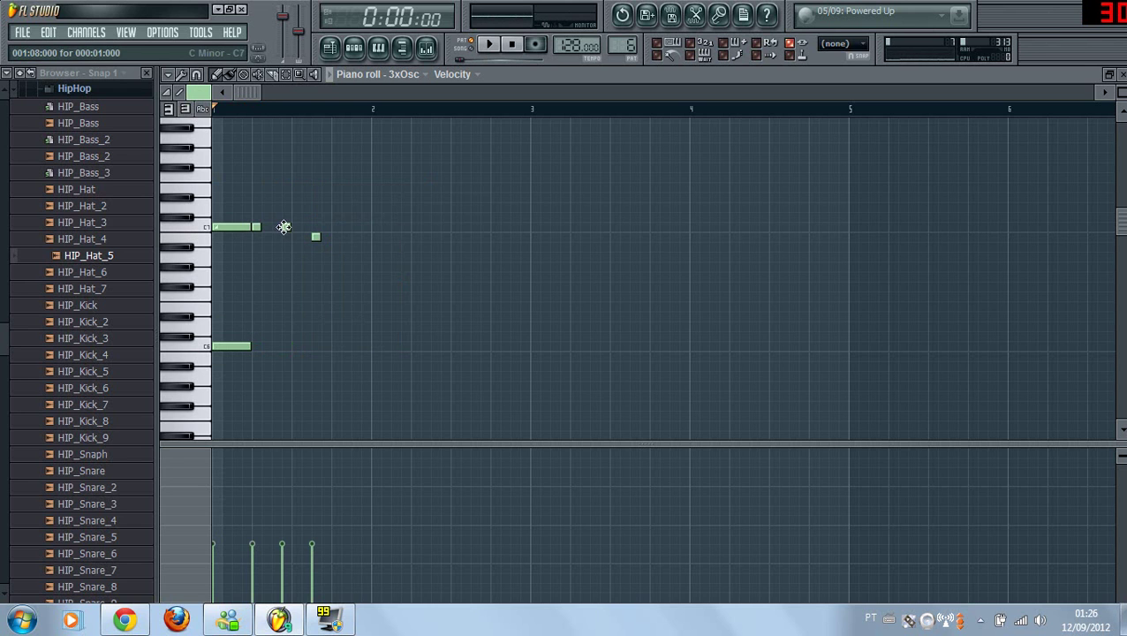
pyautogui.click(345, 247)
pyautogui.click(374, 256)
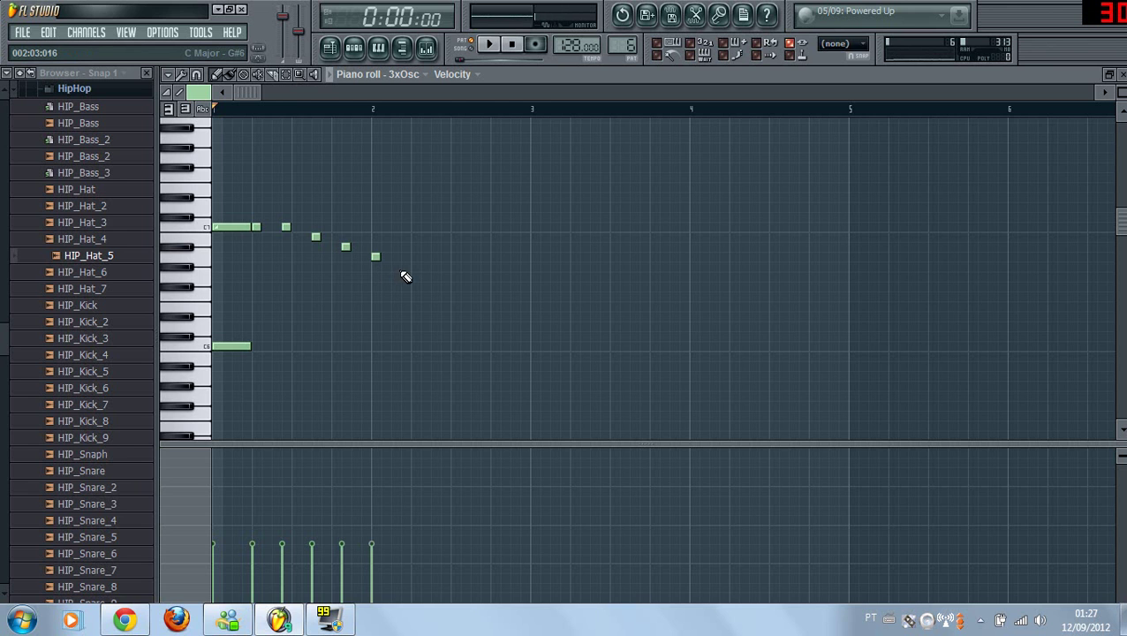
# Continue the descending line with one-step notes on G#6, G6 and F#6, ending with a four-step F6 note.
pyautogui.click(404, 267)
pyautogui.click(434, 276)
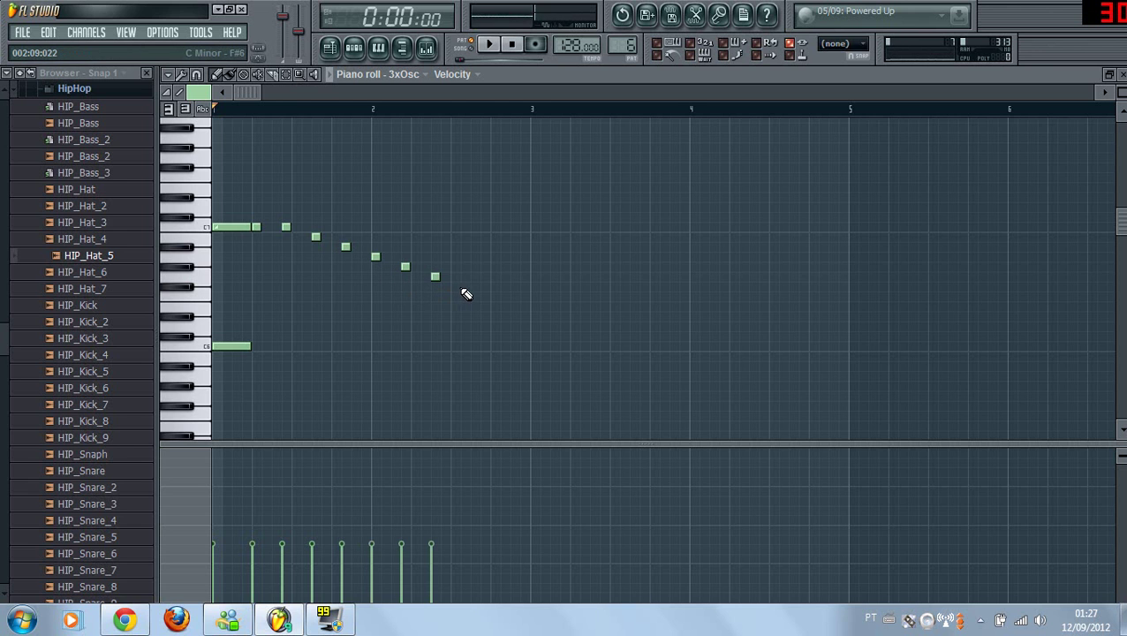
pyautogui.click(465, 286)
pyautogui.click(495, 296)
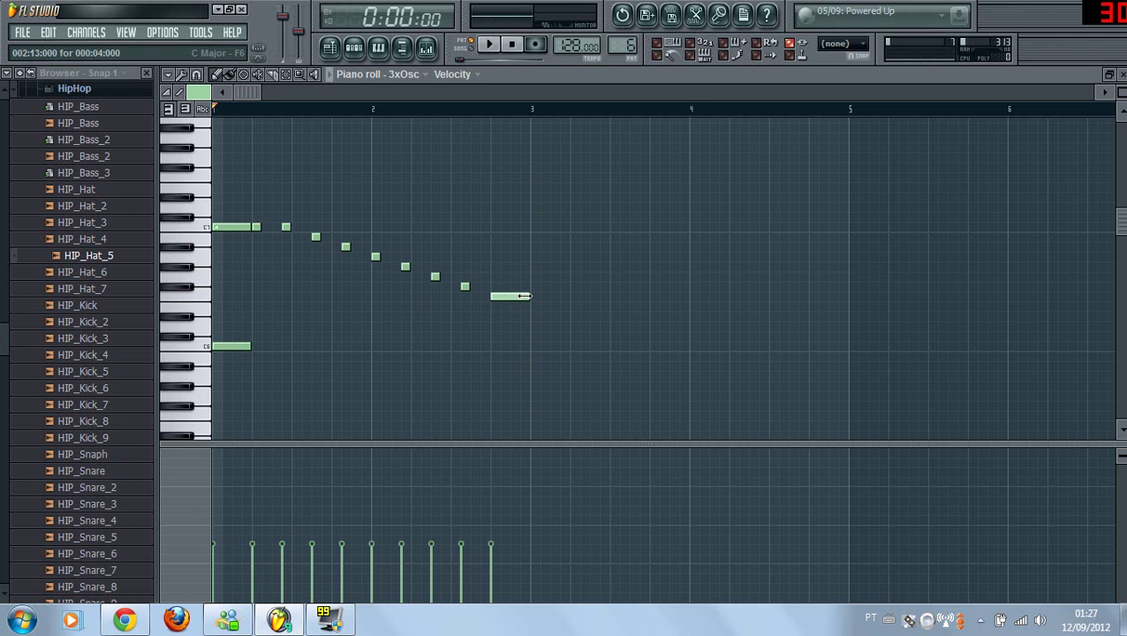
pyautogui.click(515, 296)
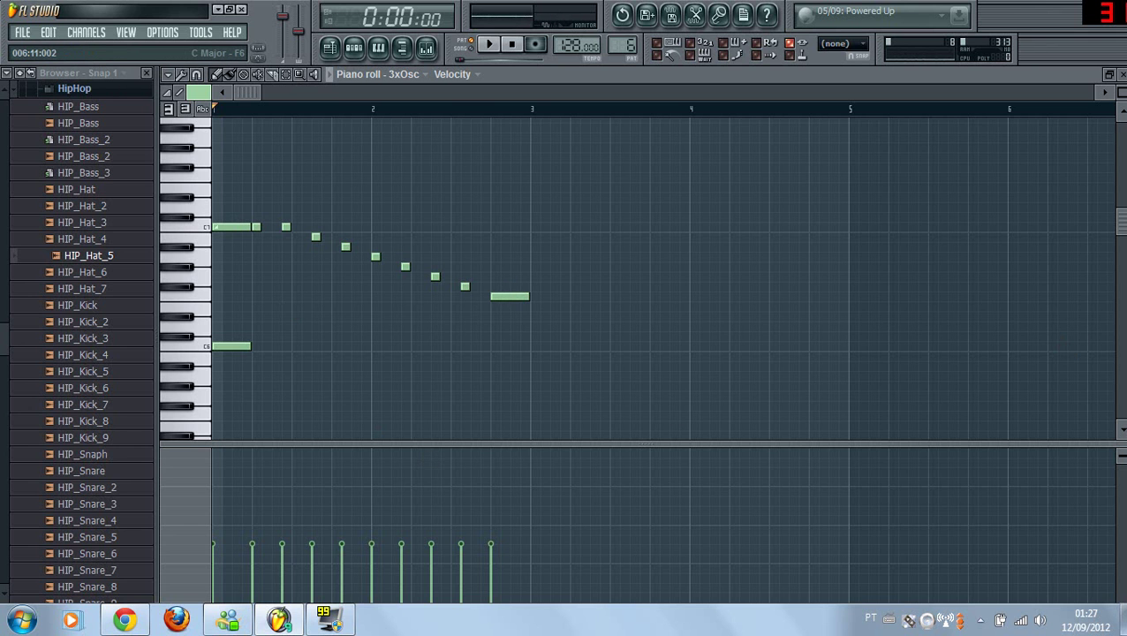
# Add a four-step F5 slide note under the final F6 and a one-step B6 slide note under the second short C7.
pyautogui.scroll(-3, 1119, 237)
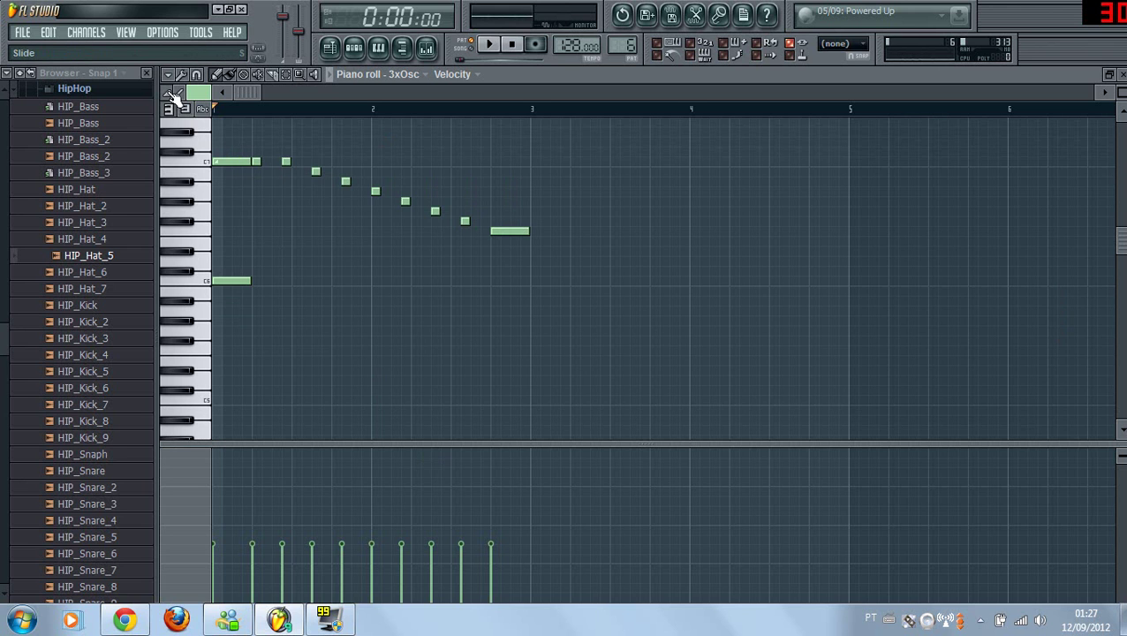
pyautogui.click(495, 351)
pyautogui.click(291, 172)
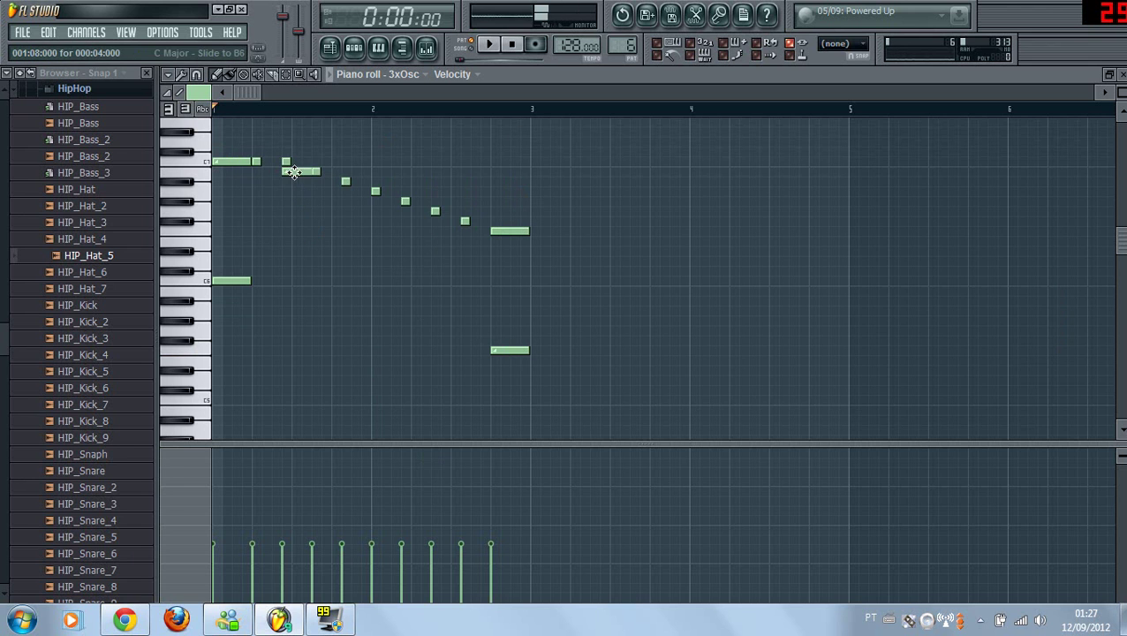
pyautogui.moveTo(307, 173); pyautogui.dragTo(319, 183)
pyautogui.click(285, 175)
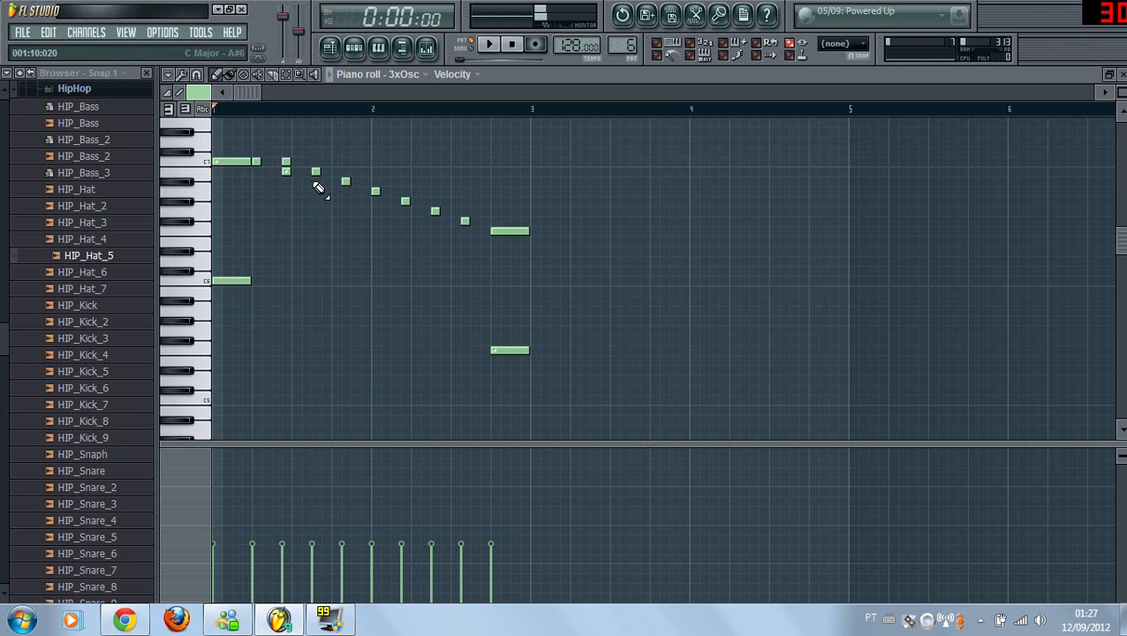
# Add one-step slide notes a semitone below each remaining short note of the descent, and play the pattern back.
pyautogui.click(345, 190)
pyautogui.click(375, 200)
pyautogui.click(406, 210)
pyautogui.click(434, 221)
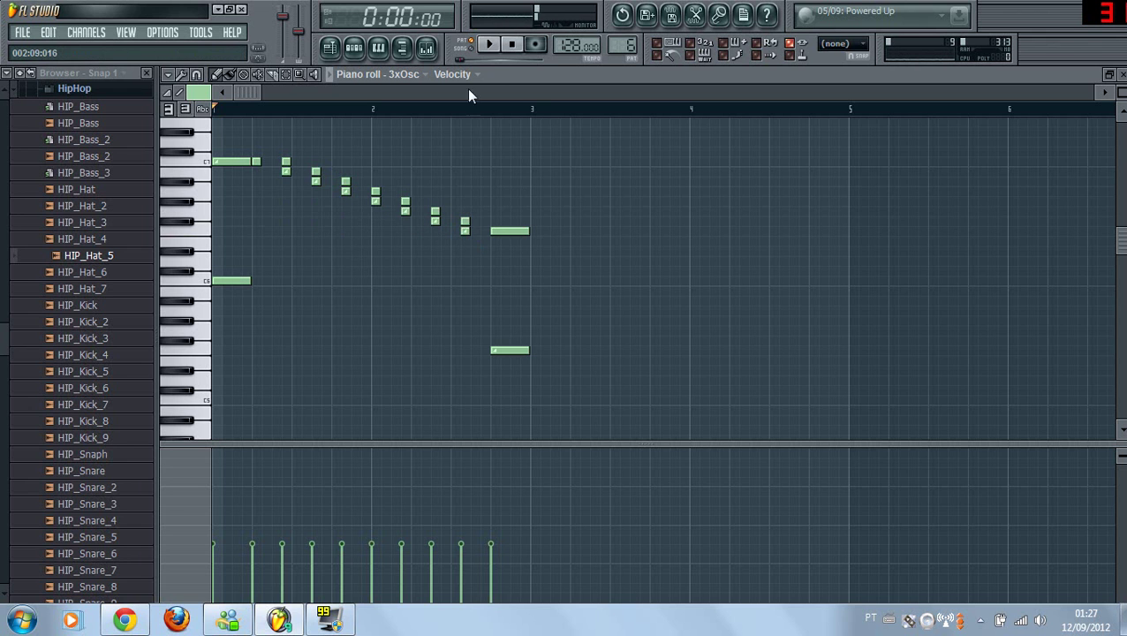
pyautogui.click(490, 50)
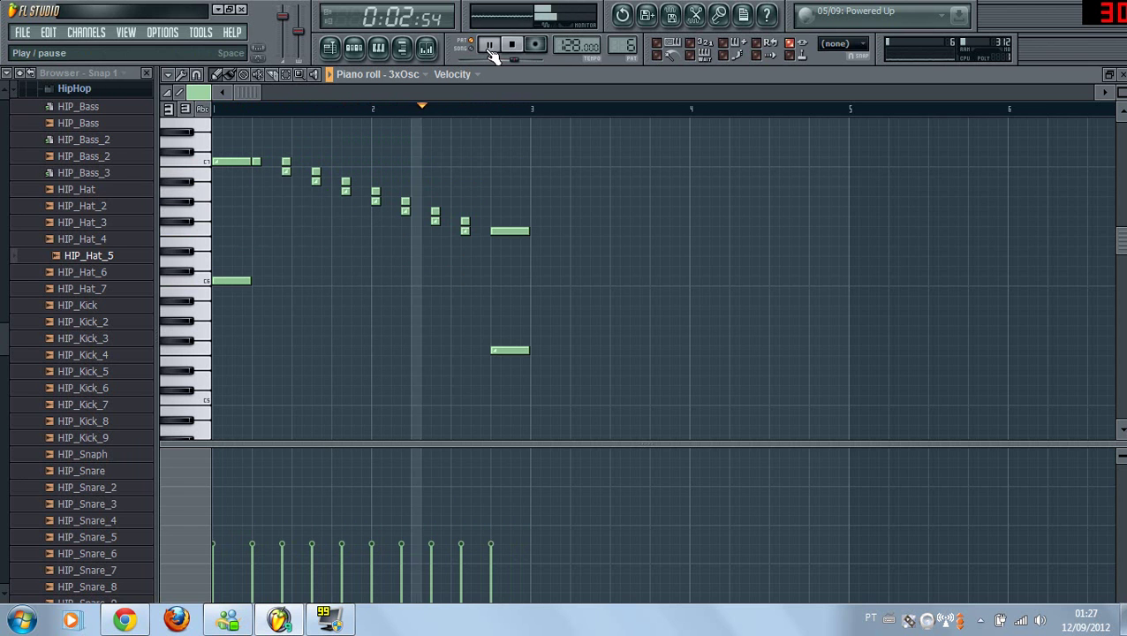
pyautogui.click(491, 49)
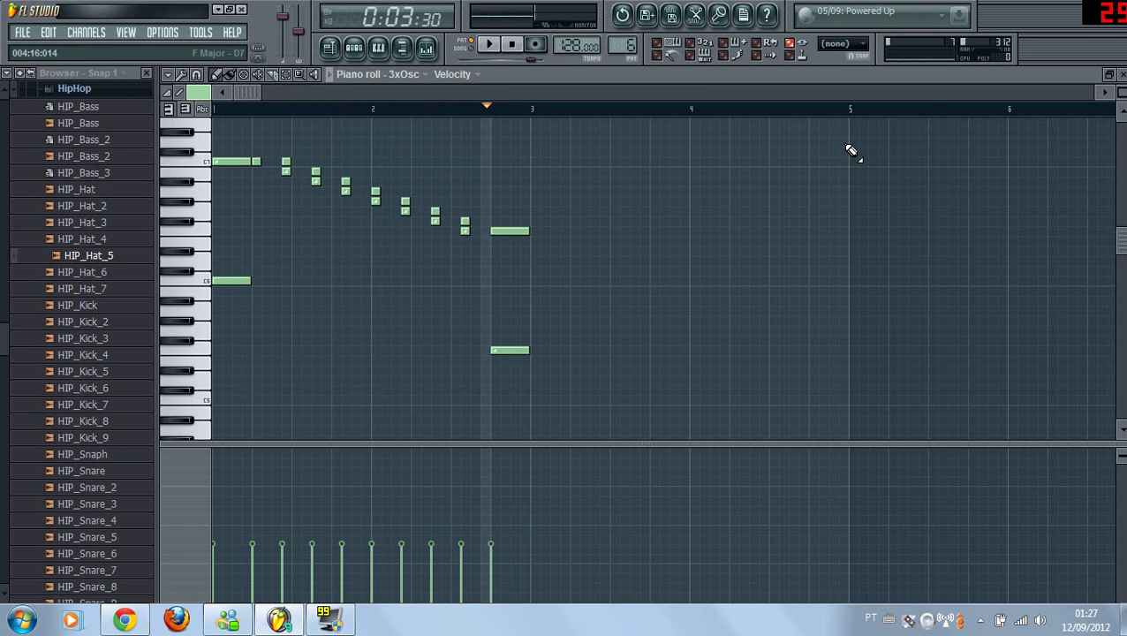
# Return to the playlist and place three consecutive Bass clips on Track 4, from the fifth step of bar 6.
pyautogui.click(1120, 74)
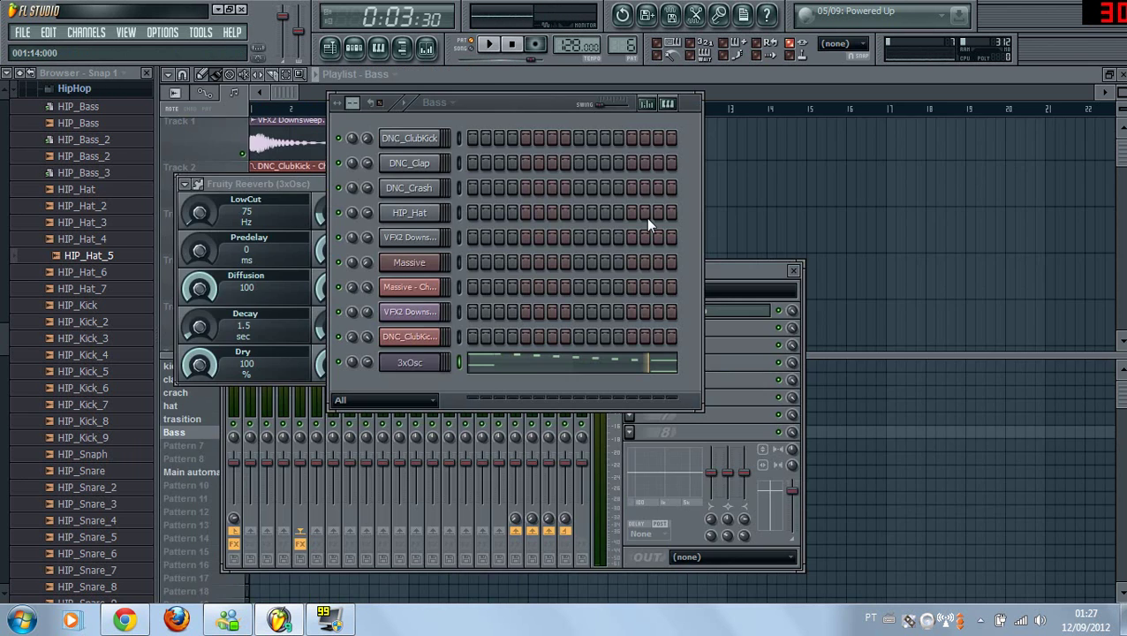
pyautogui.click(543, 85)
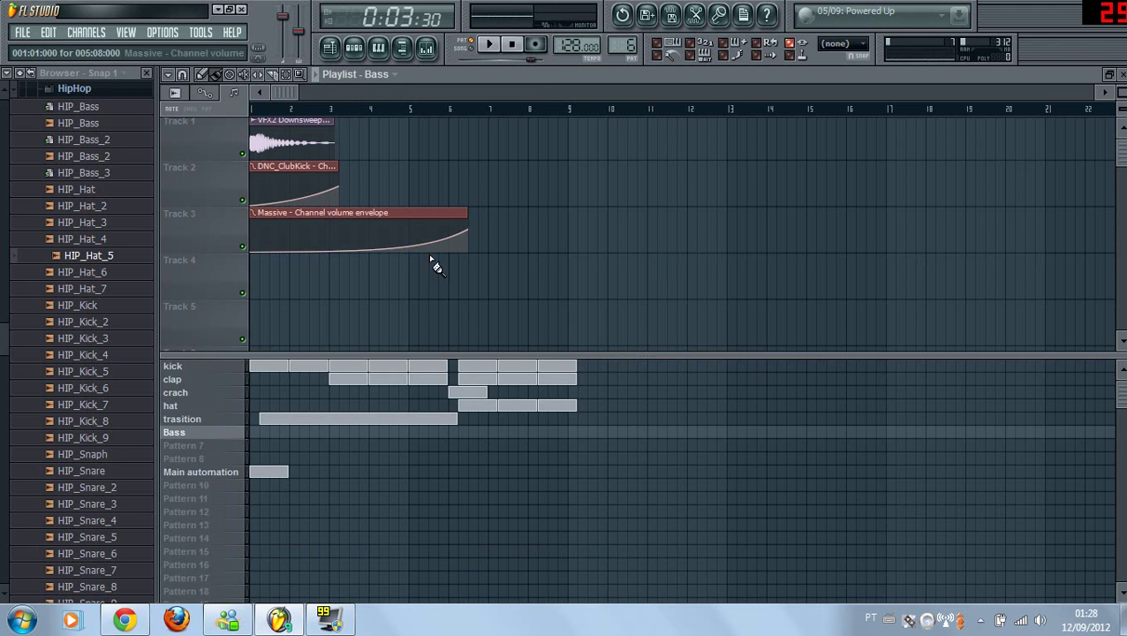
pyautogui.click(461, 289)
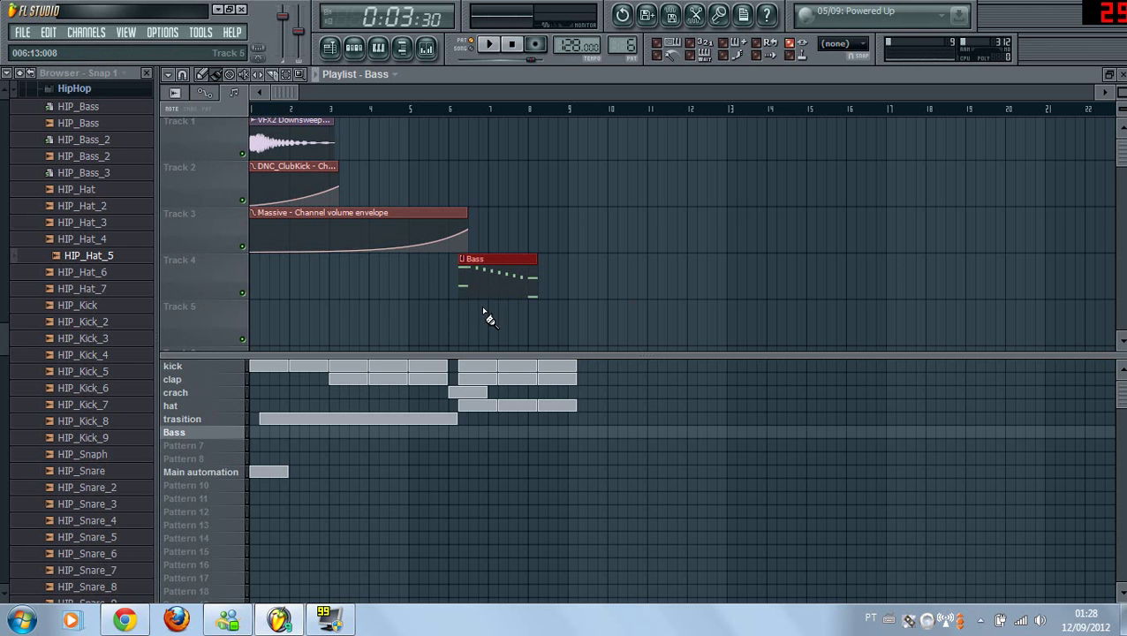
pyautogui.click(550, 289)
pyautogui.click(634, 286)
pyautogui.moveTo(649, 284); pyautogui.dragTo(640, 284)
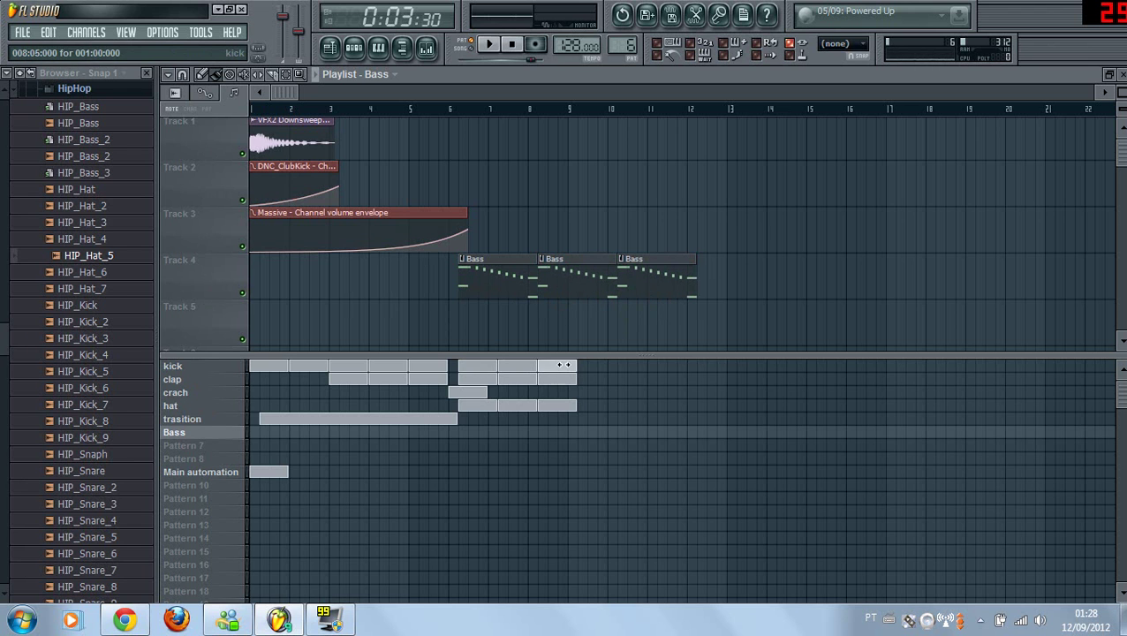
# Extend the kick, clap and hat patterns with three more blocks each, matching the end of the Bass clips.
pyautogui.moveTo(585, 372); pyautogui.dragTo(671, 372)
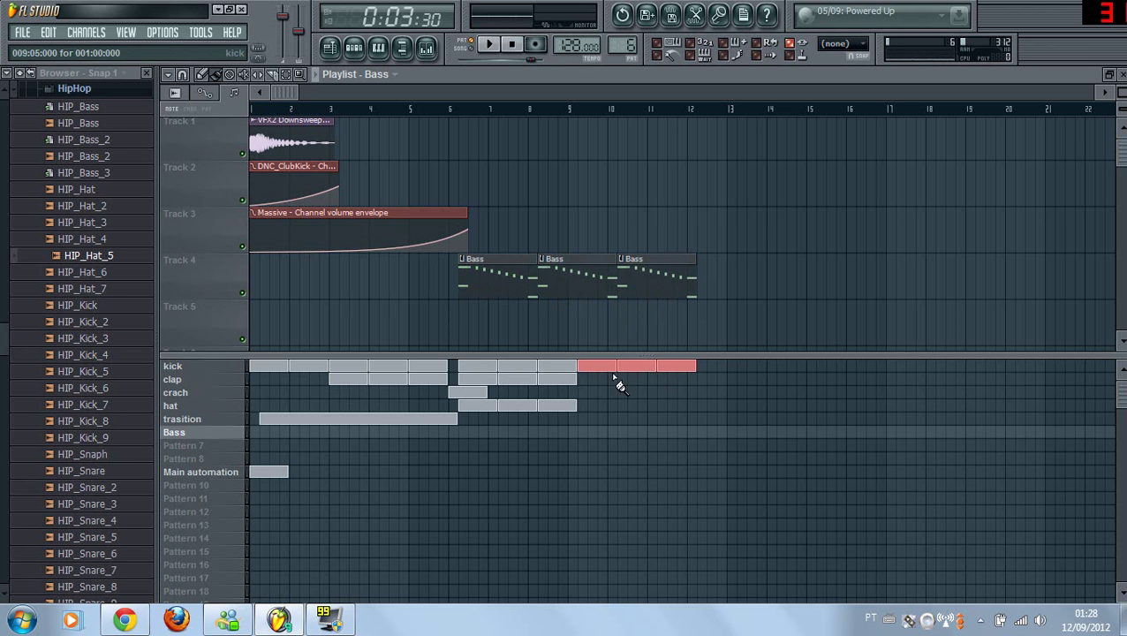
pyautogui.moveTo(581, 381); pyautogui.dragTo(687, 381)
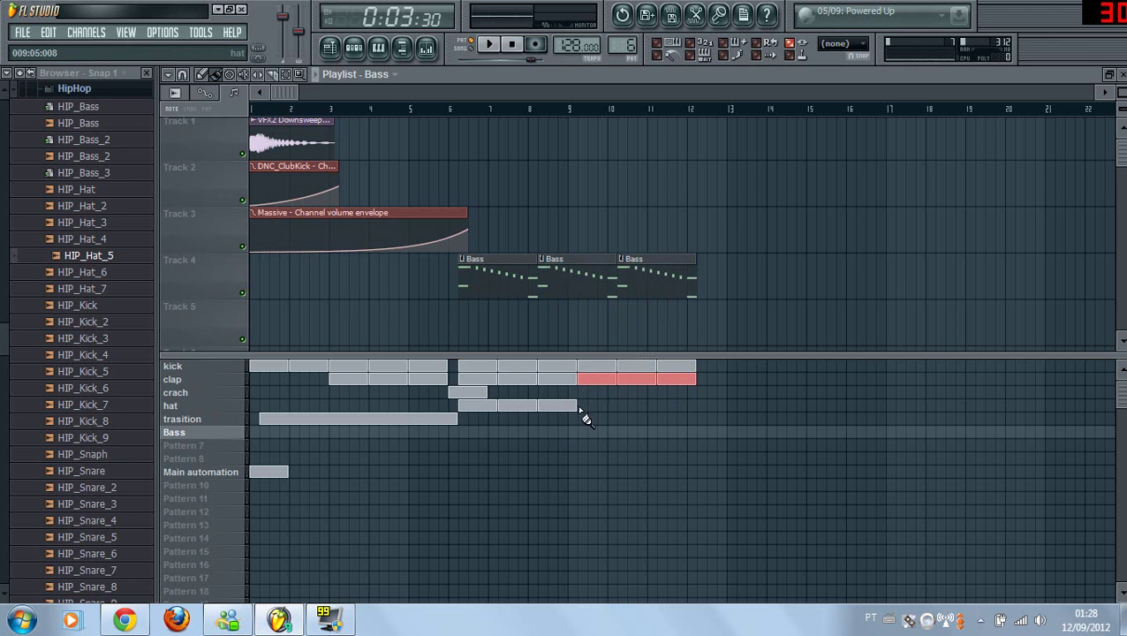
pyautogui.moveTo(581, 407); pyautogui.dragTo(680, 407)
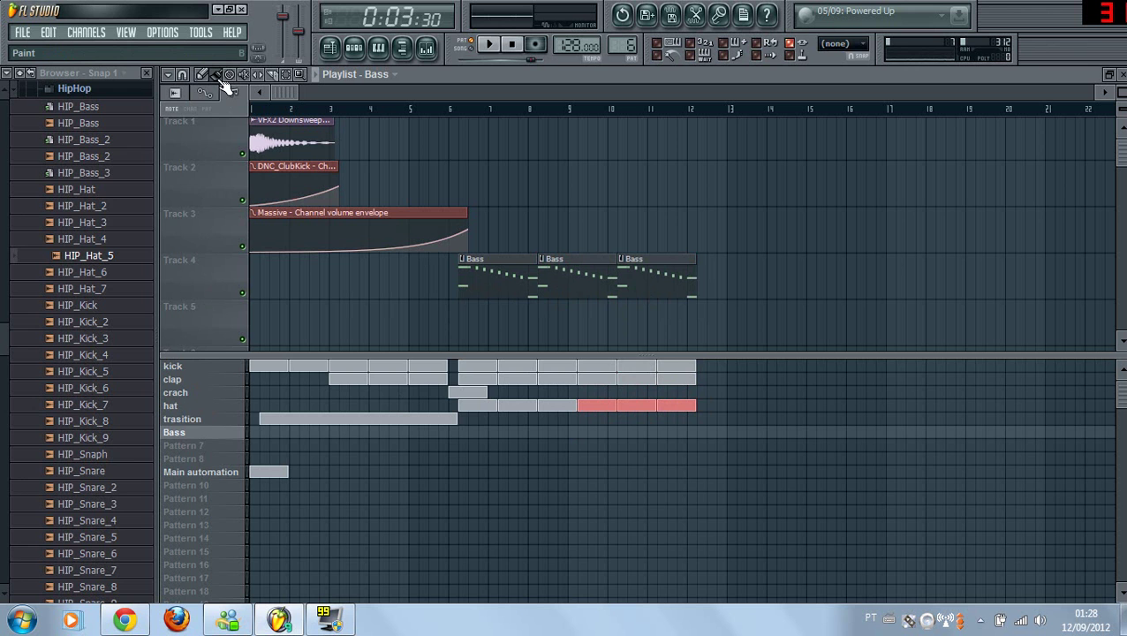
# Add a second 3x Osc channel and select the empty Pattern 7.
pyautogui.click(97, 33)
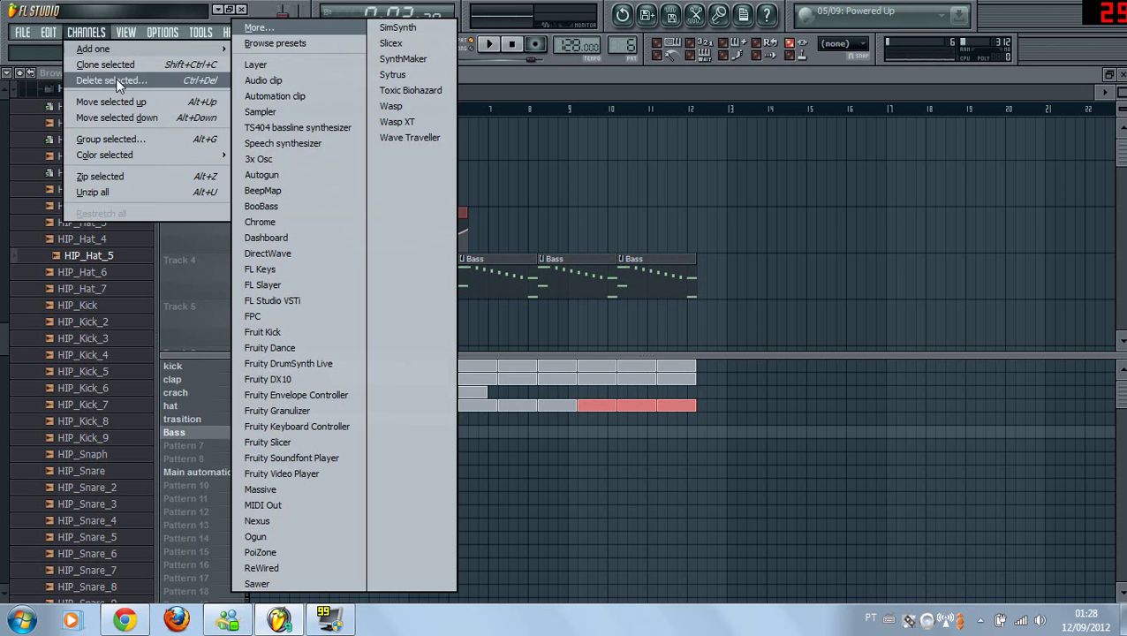
pyautogui.click(296, 167)
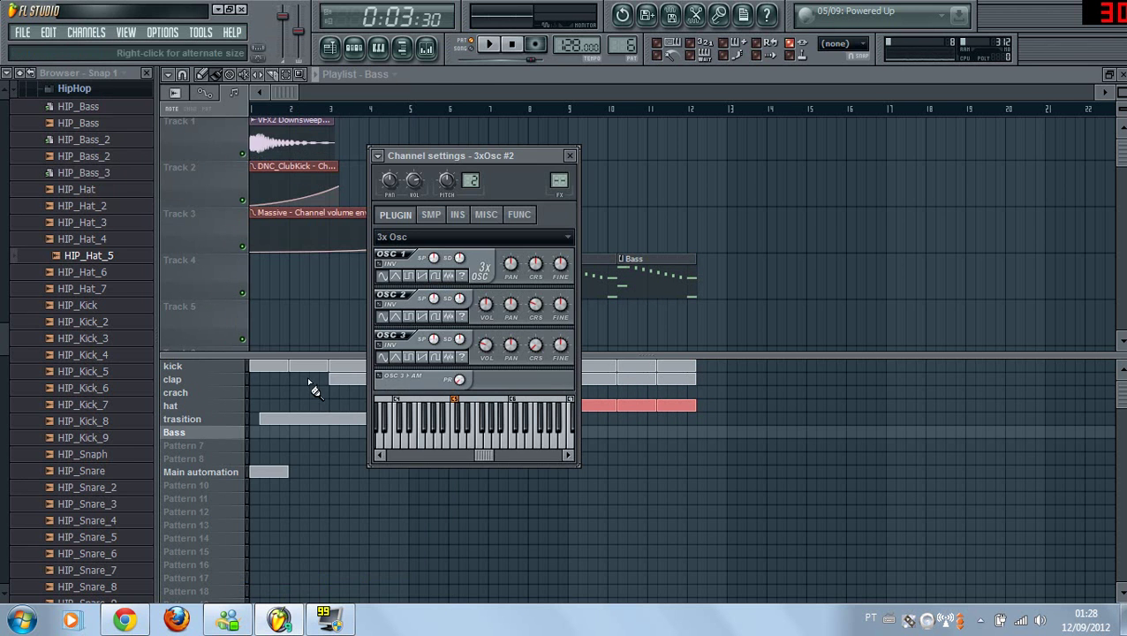
pyautogui.click(226, 447)
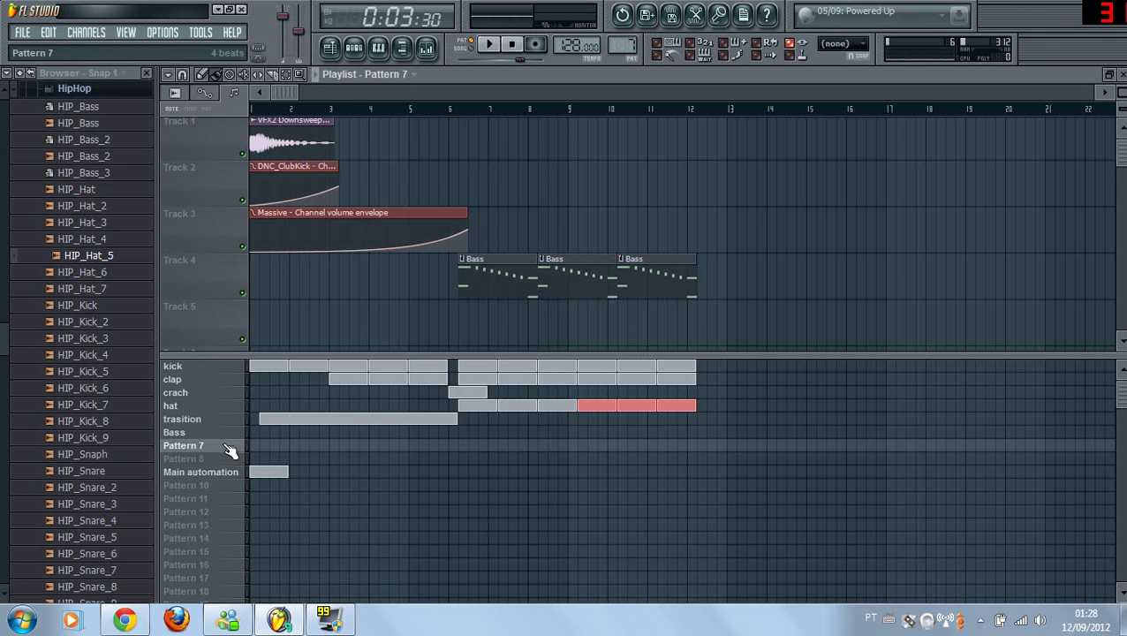
# In the second 3x Osc channel's piano roll, place a C5 note with a C6 slide note on beat 1, and start pattern playback.
pyautogui.click(355, 47)
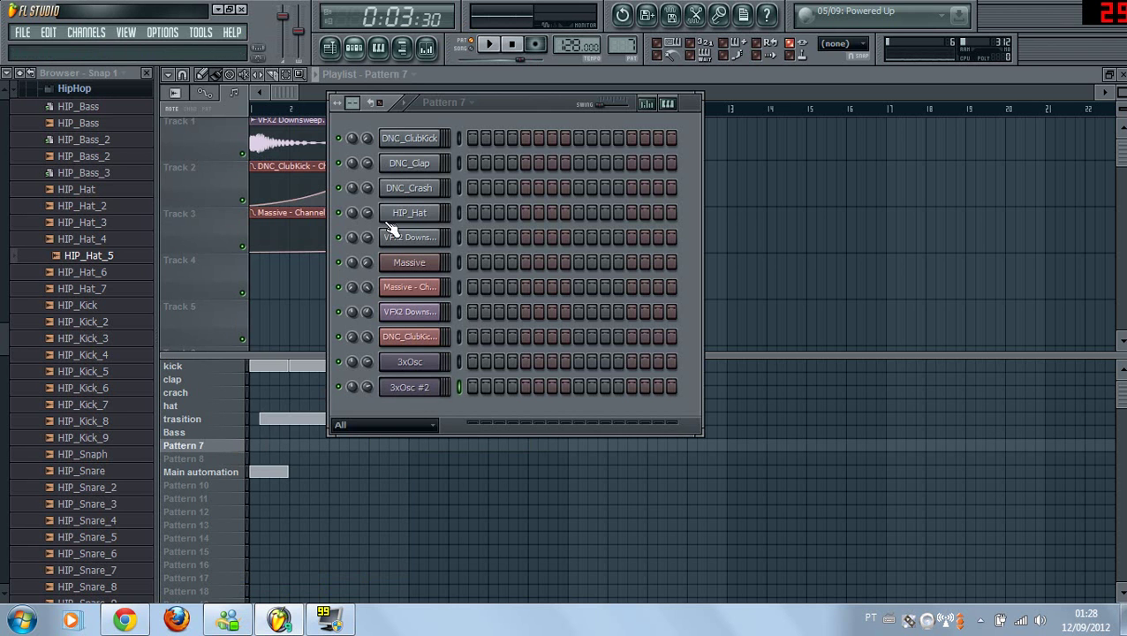
pyautogui.rightClick(444, 392)
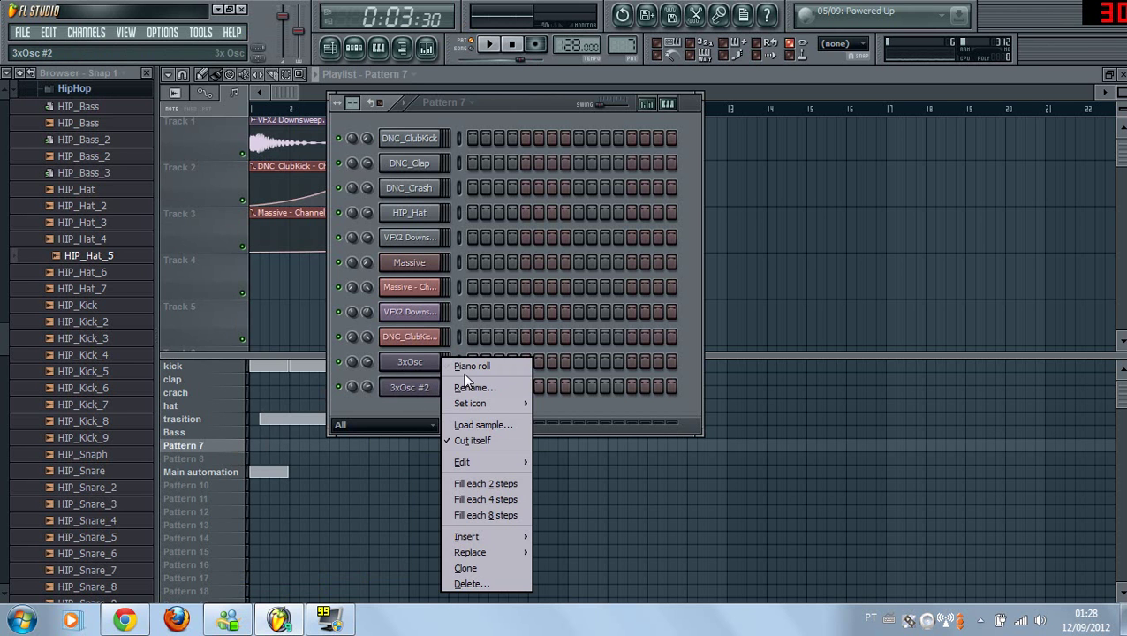
pyautogui.click(462, 363)
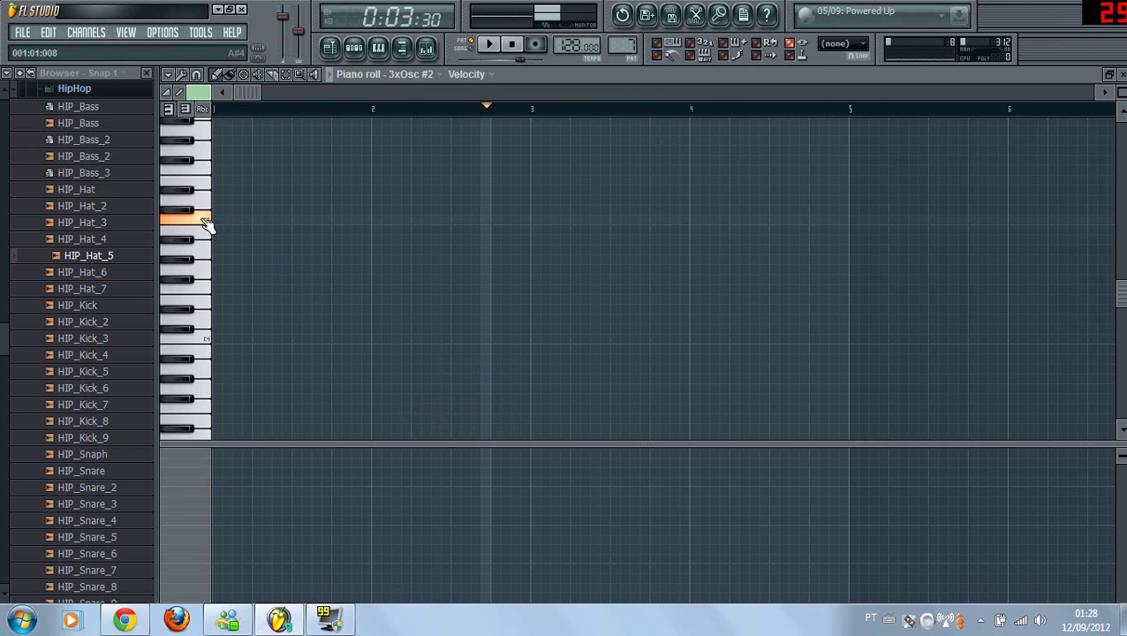
pyautogui.click(213, 220)
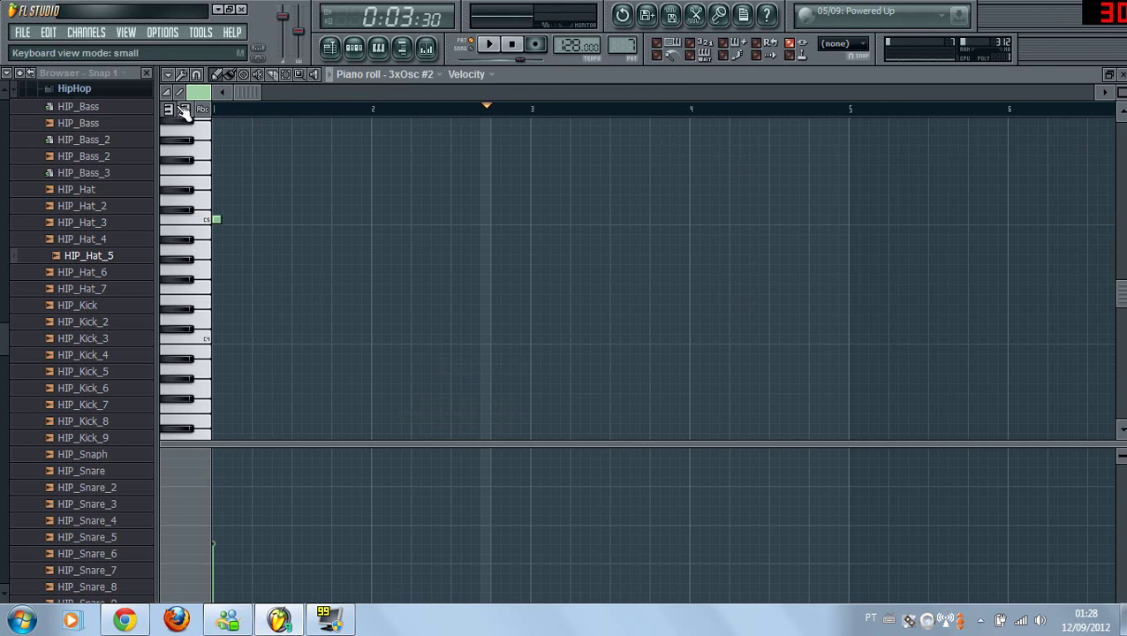
pyautogui.scroll(4, 636, 274)
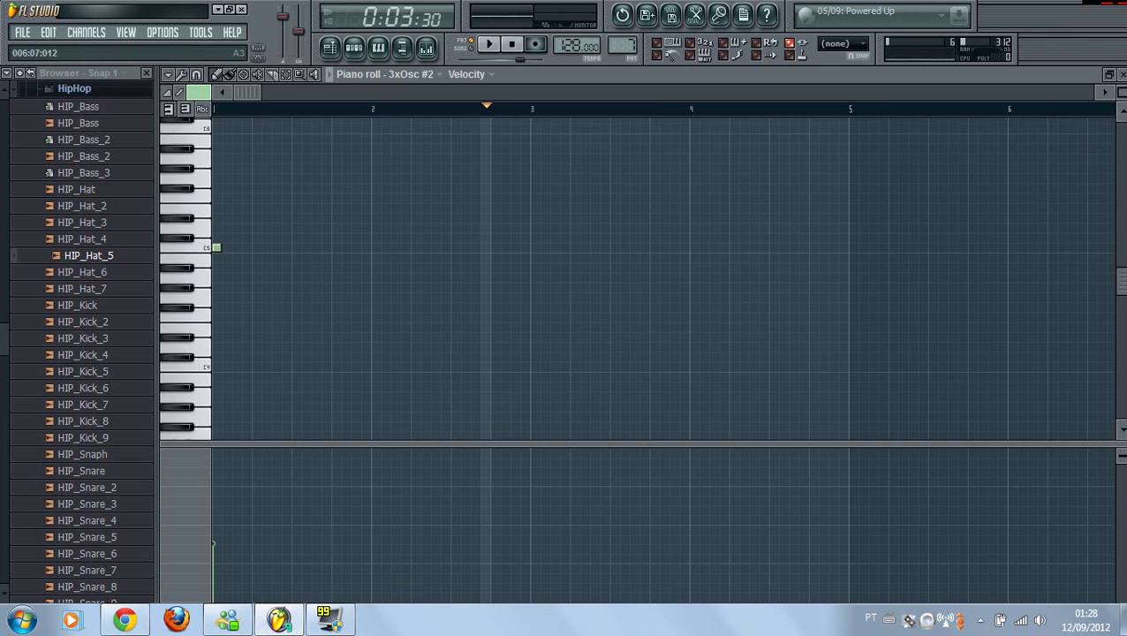
pyautogui.click(216, 181)
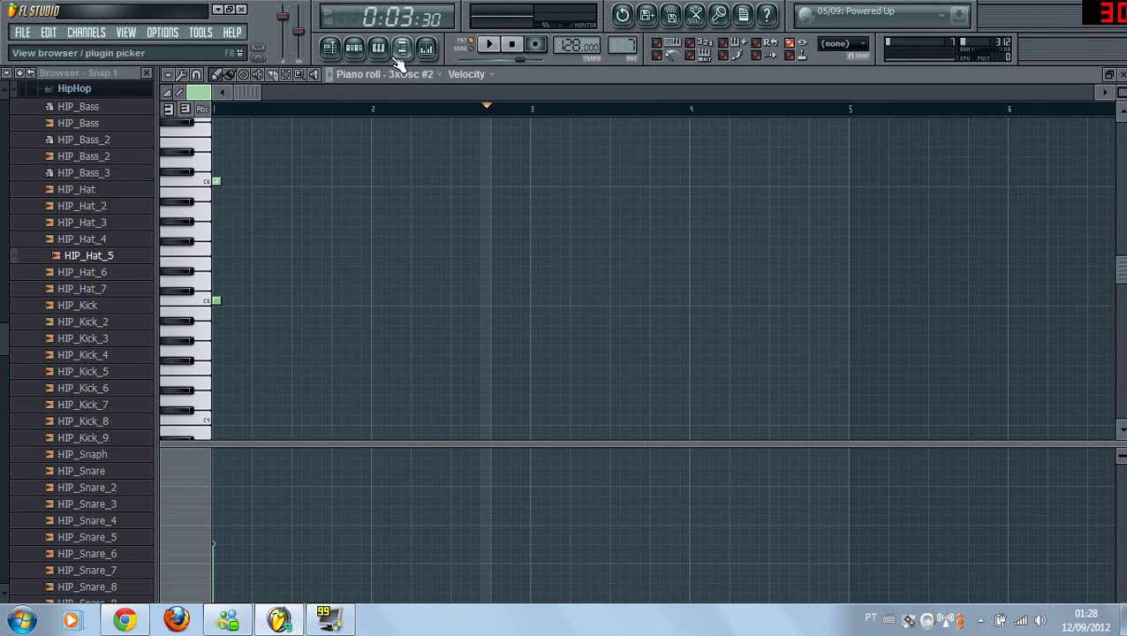
pyautogui.click(489, 44)
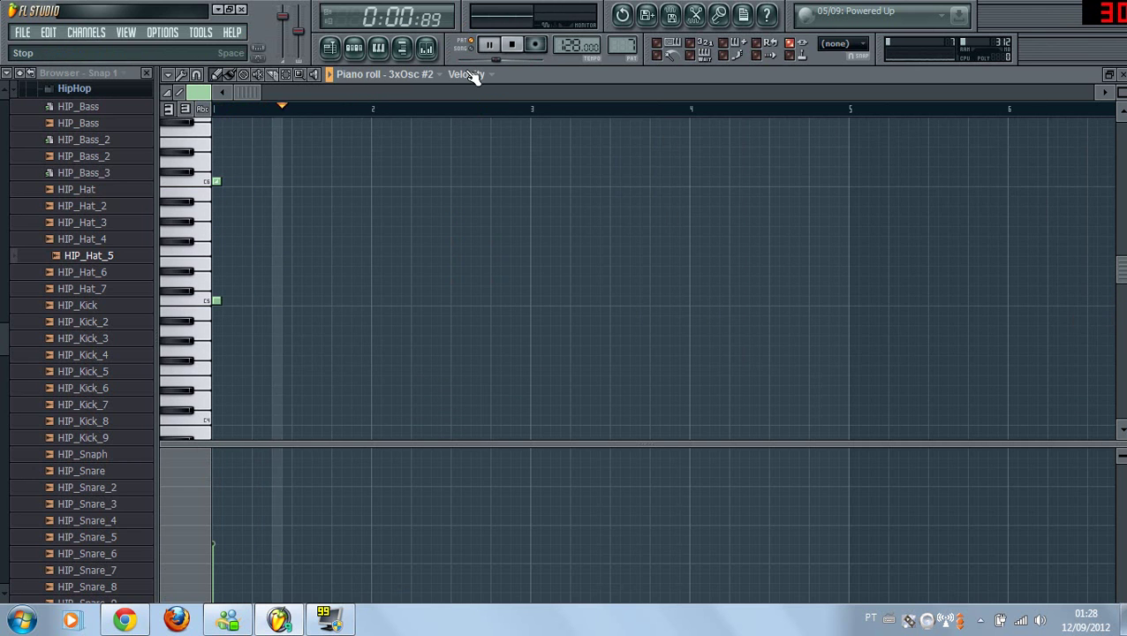
# Repeat the C6 slide note and the C5 note on beats 2, 3 and 4 of bar 1.
pyautogui.click(256, 181)
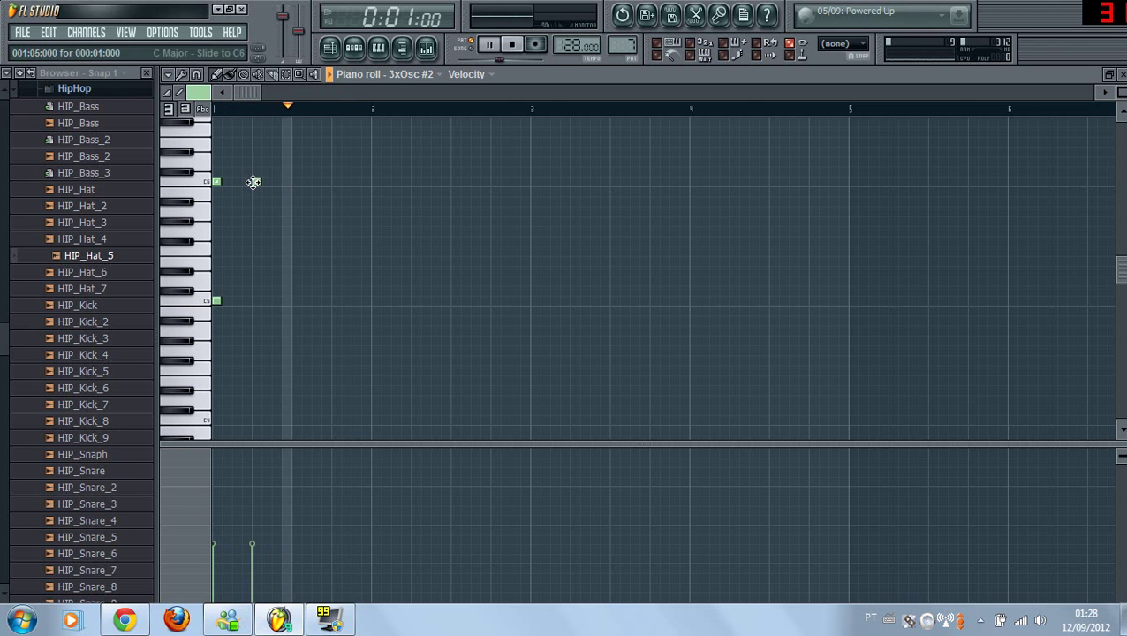
pyautogui.click(296, 181)
pyautogui.click(335, 181)
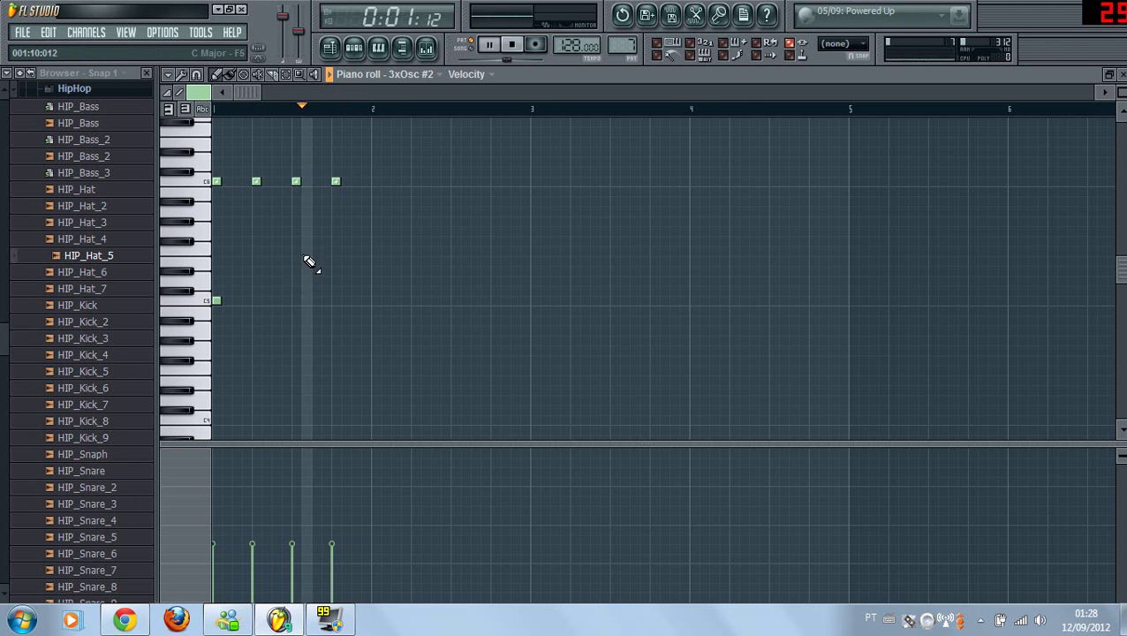
pyautogui.click(256, 300)
pyautogui.click(296, 300)
pyautogui.click(335, 300)
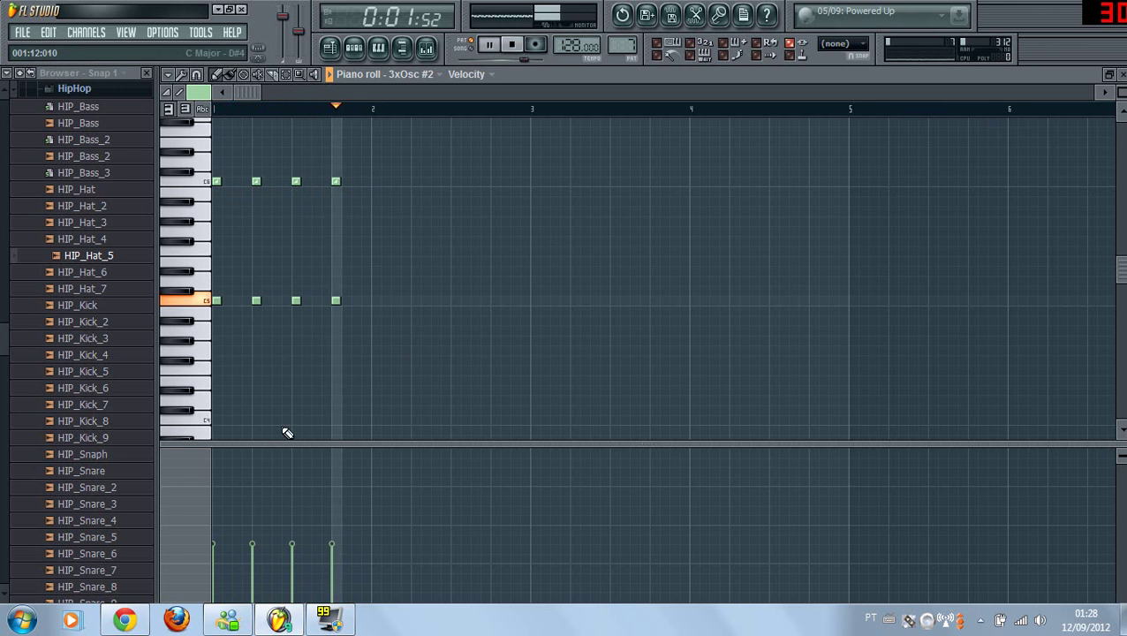
# Raise the velocity of the notes on all four beats to about the same level, and close the piano roll.
pyautogui.moveTo(218, 494); pyautogui.dragTo(339, 500)
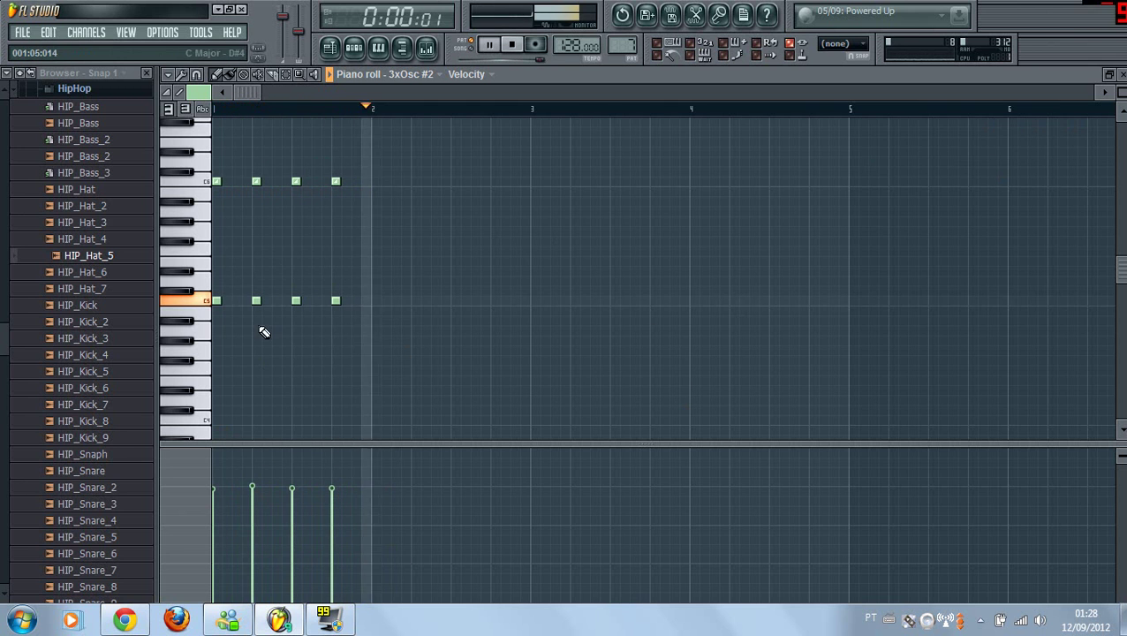
pyautogui.moveTo(261, 492)
pyautogui.mouseDown()
pyautogui.moveTo(260, 590)
pyautogui.moveTo(264, 453)
pyautogui.moveTo(264, 497)
pyautogui.mouseUp()
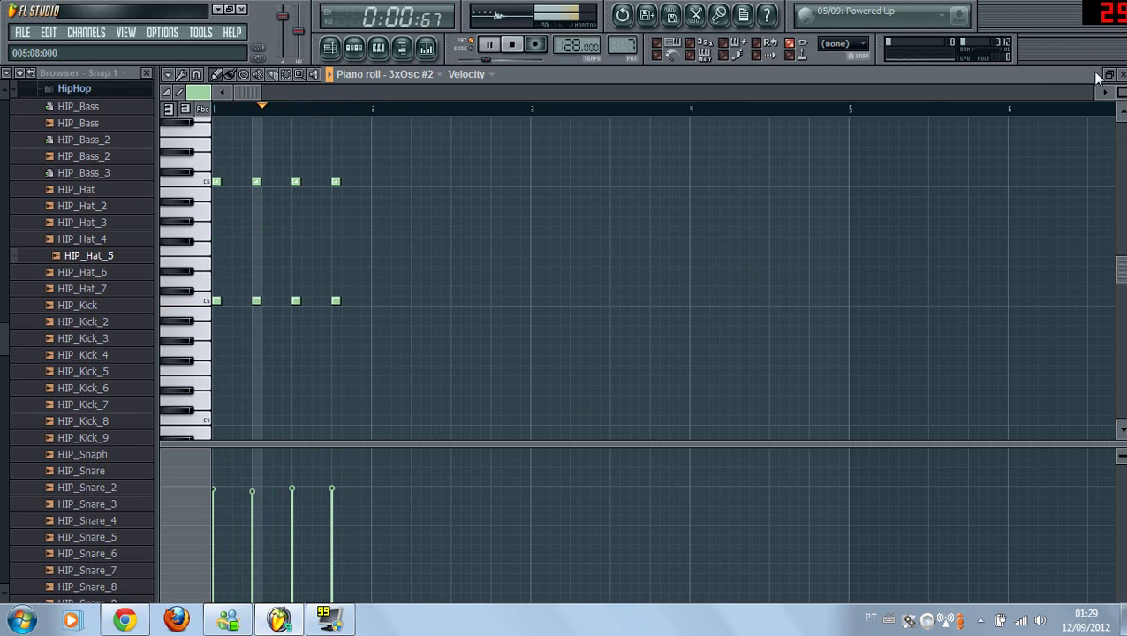
pyautogui.click(1121, 75)
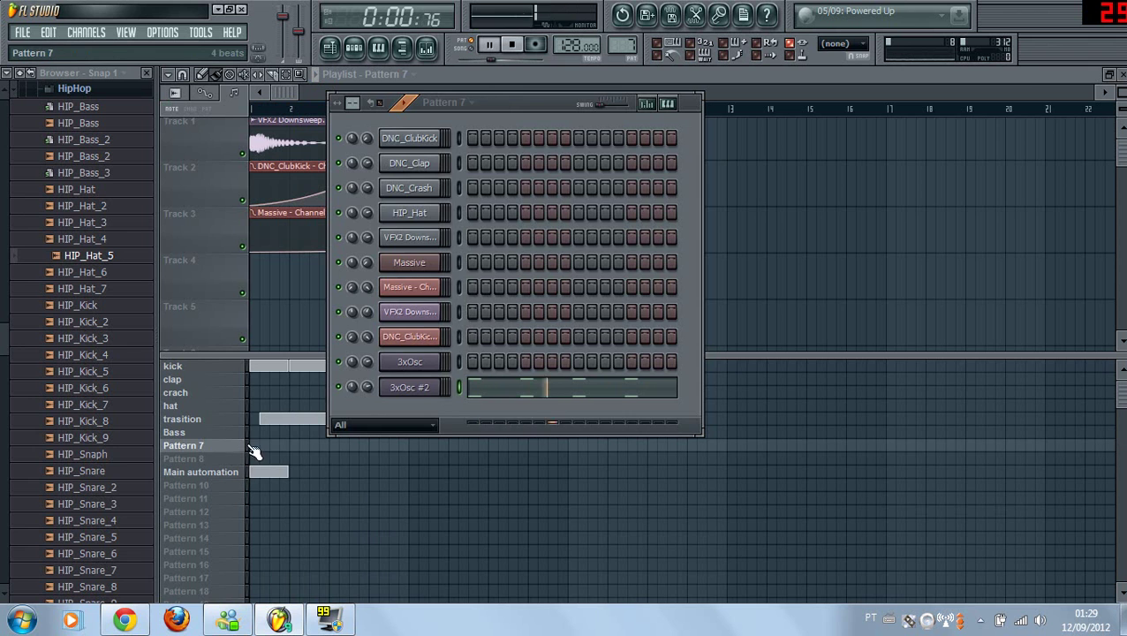
# Place five consecutive Pattern 7 blocks in the playlist, filling bars 1 to 5.
pyautogui.moveTo(256, 447); pyautogui.dragTo(452, 447)
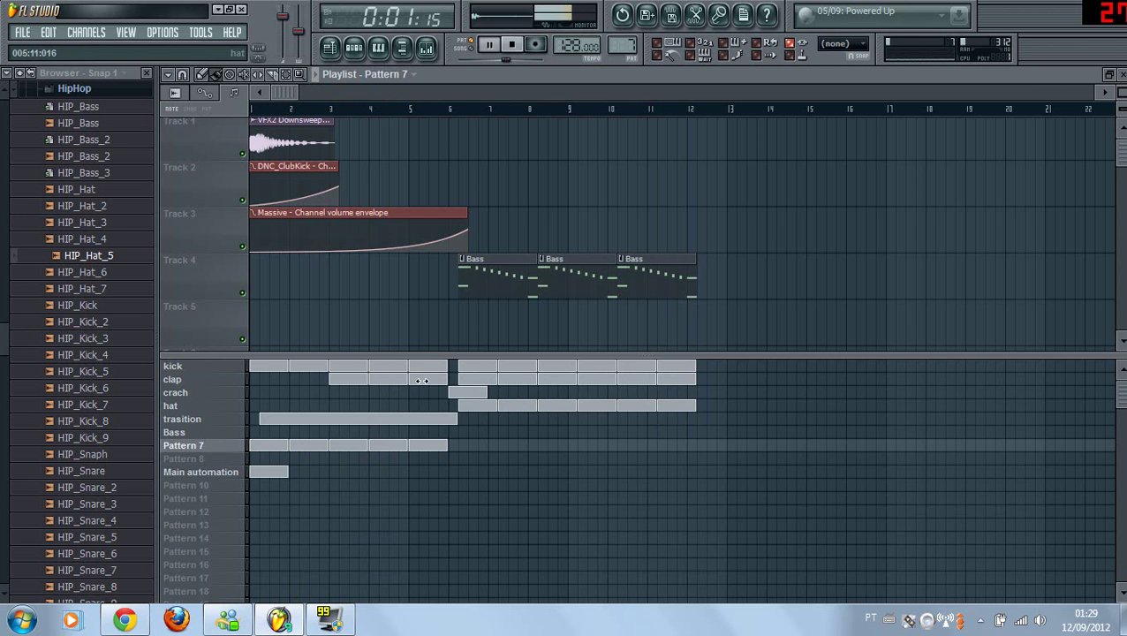
pyautogui.doubleClick(345, 447)
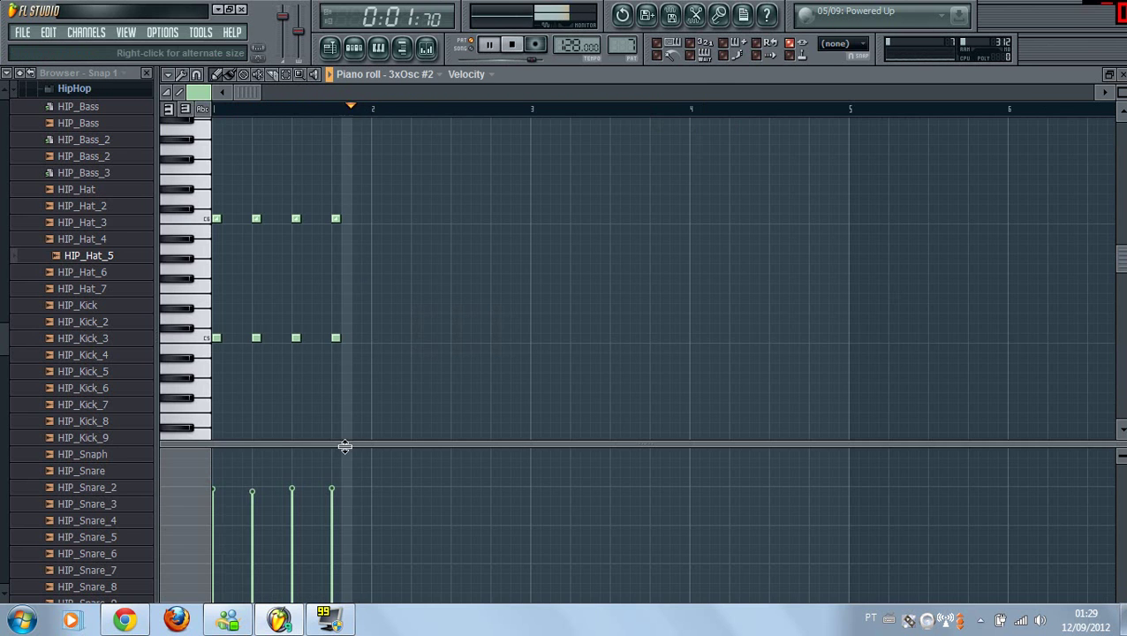
pyautogui.click(1121, 74)
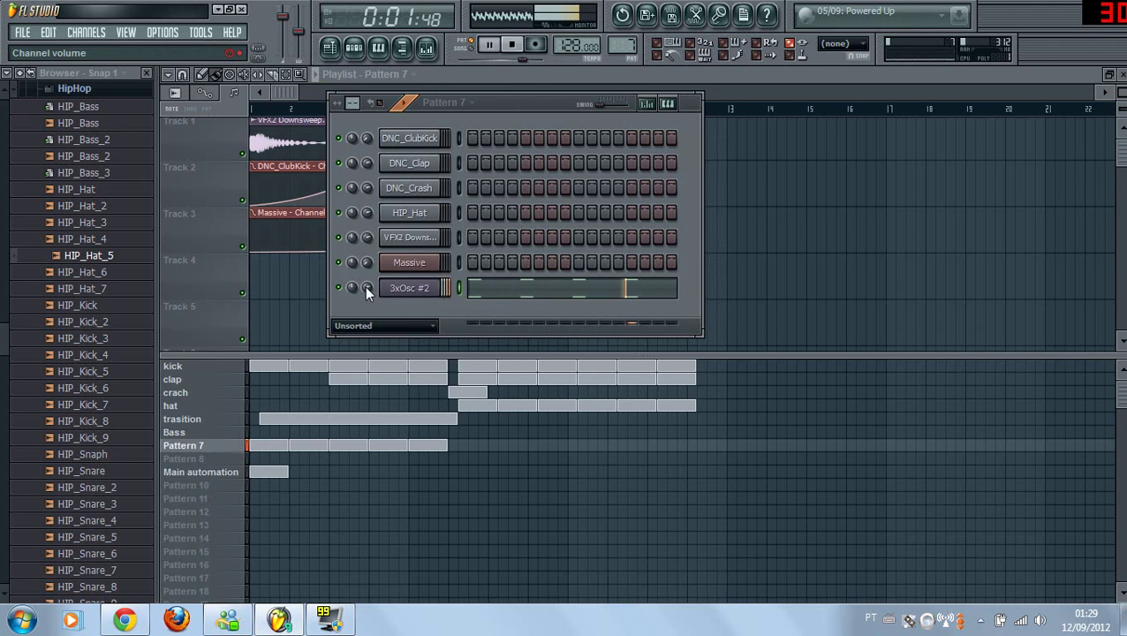
# Create an automation clip for the channel volume of 3xOsc #2 in the playlist.
pyautogui.click(424, 287)
pyautogui.moveTo(415, 180); pyautogui.dragTo(414, 176)
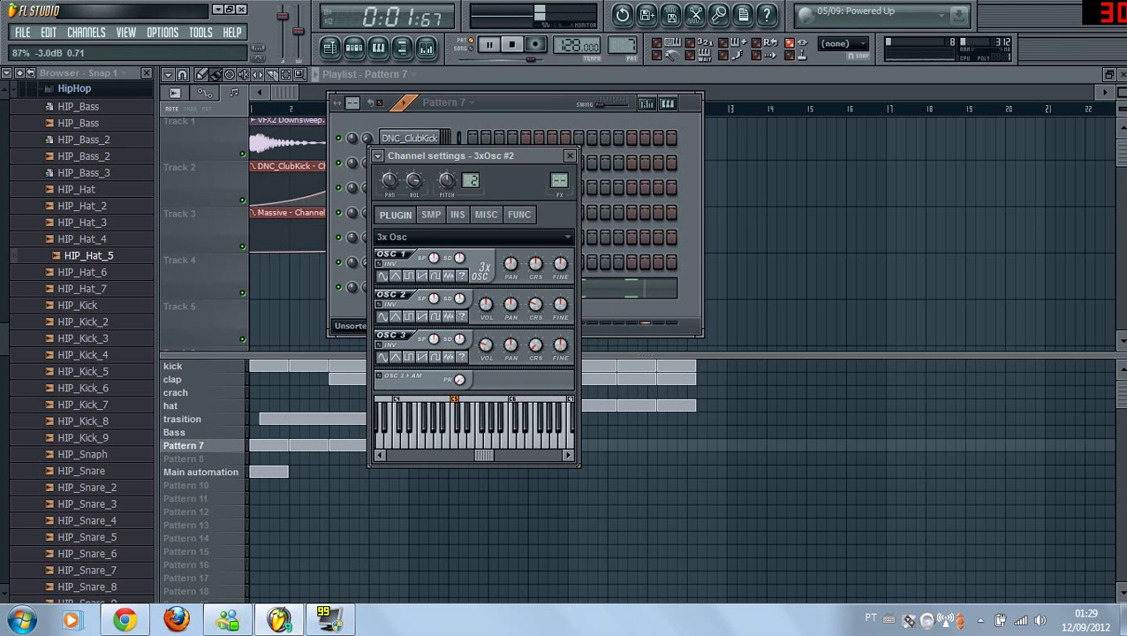
pyautogui.click(200, 32)
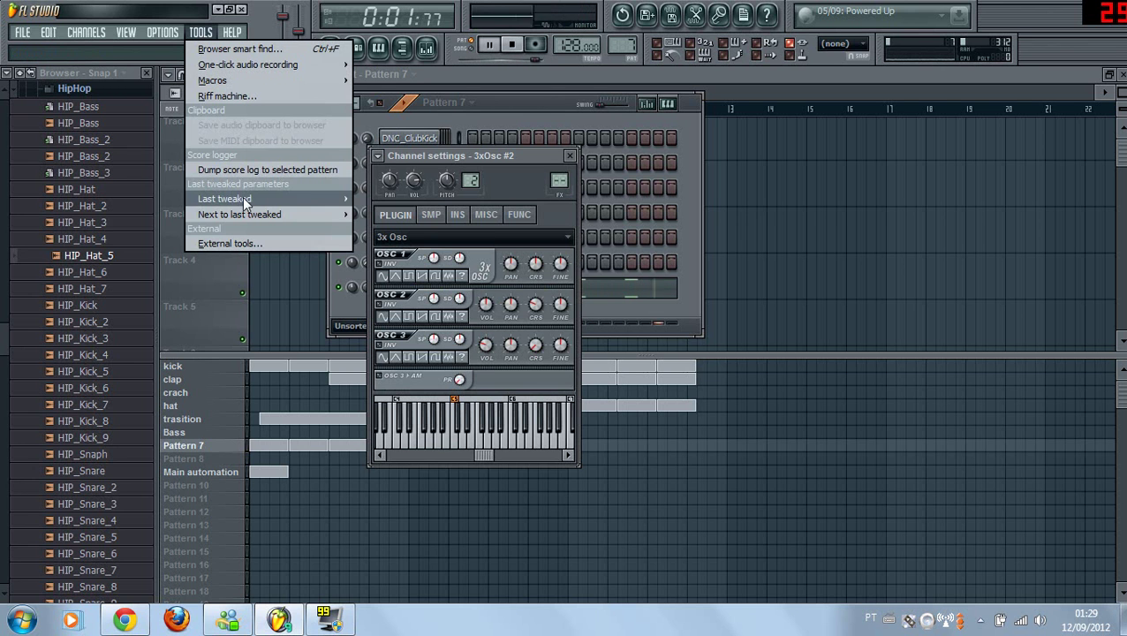
pyautogui.moveTo(242, 196)
pyautogui.click(406, 279)
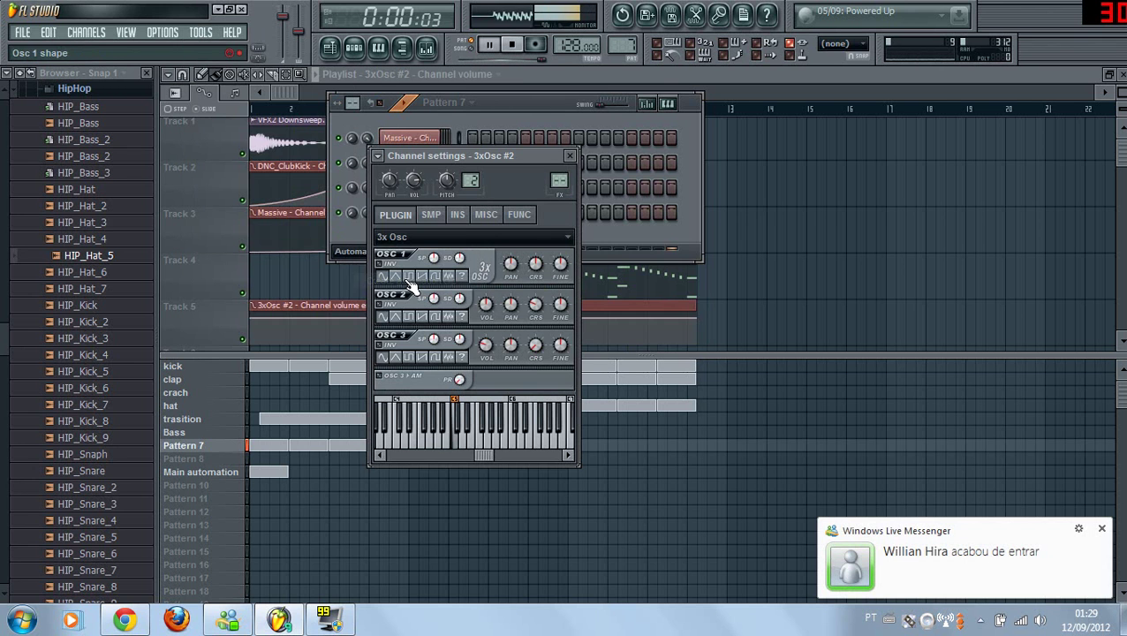
pyautogui.click(660, 74)
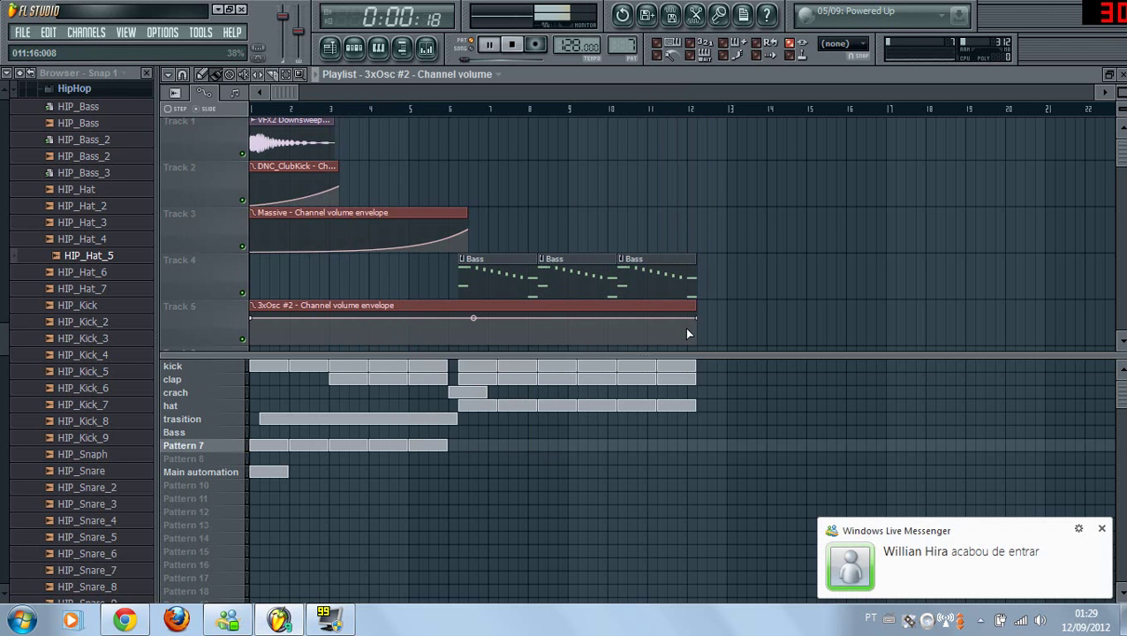
# Shorten the 3xOsc #2 volume envelope to the start of the Bass clips and shape it as a curved rise from a lowered start point.
pyautogui.moveTo(639, 324); pyautogui.dragTo(465, 318)
pyautogui.moveTo(252, 317); pyautogui.dragTo(252, 340)
pyautogui.moveTo(356, 337); pyautogui.dragTo(353, 320)
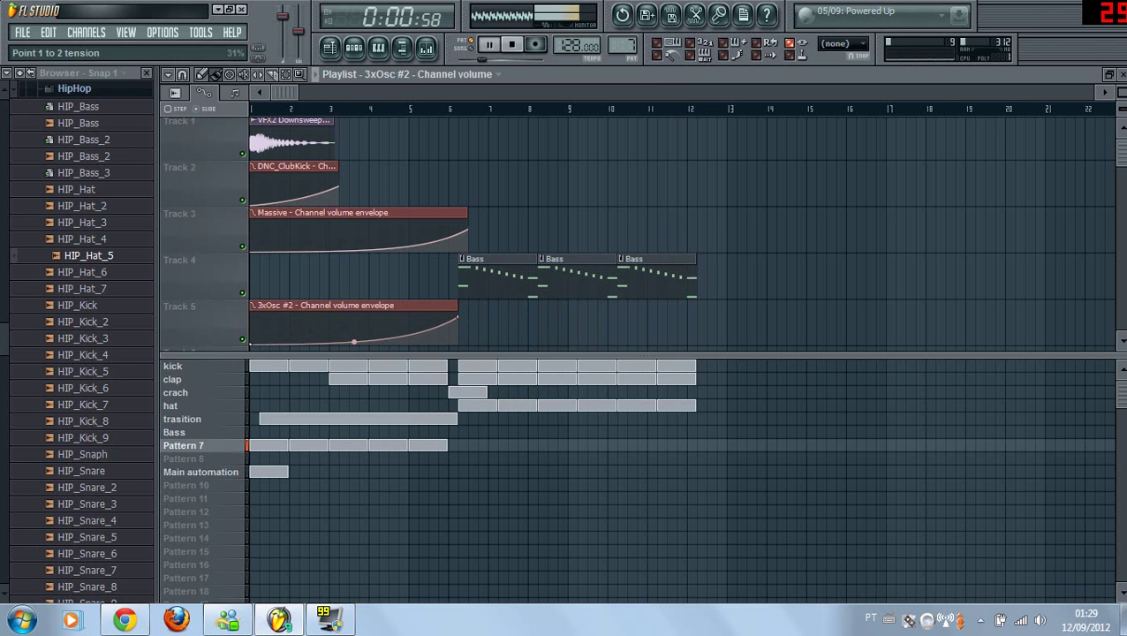
pyautogui.click(469, 44)
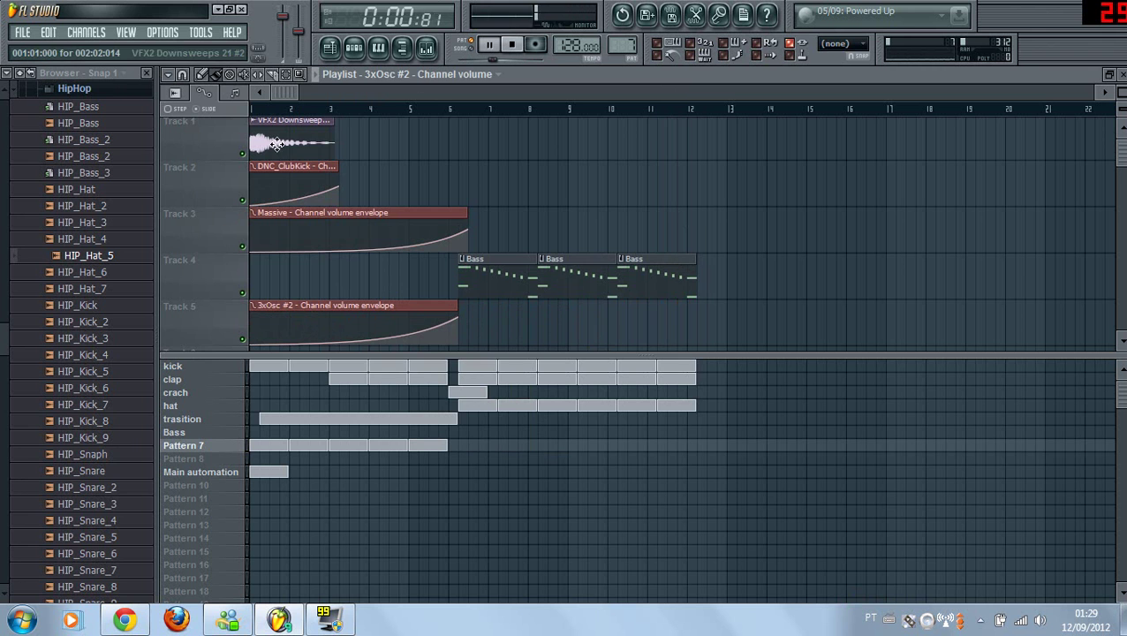
# Open HIP_Hat_5 in a new channel and replace its sample with VFX2 Downsweeps 03 from the "right now by twofluxe" folder in Documents.
pyautogui.rightClick(130, 252)
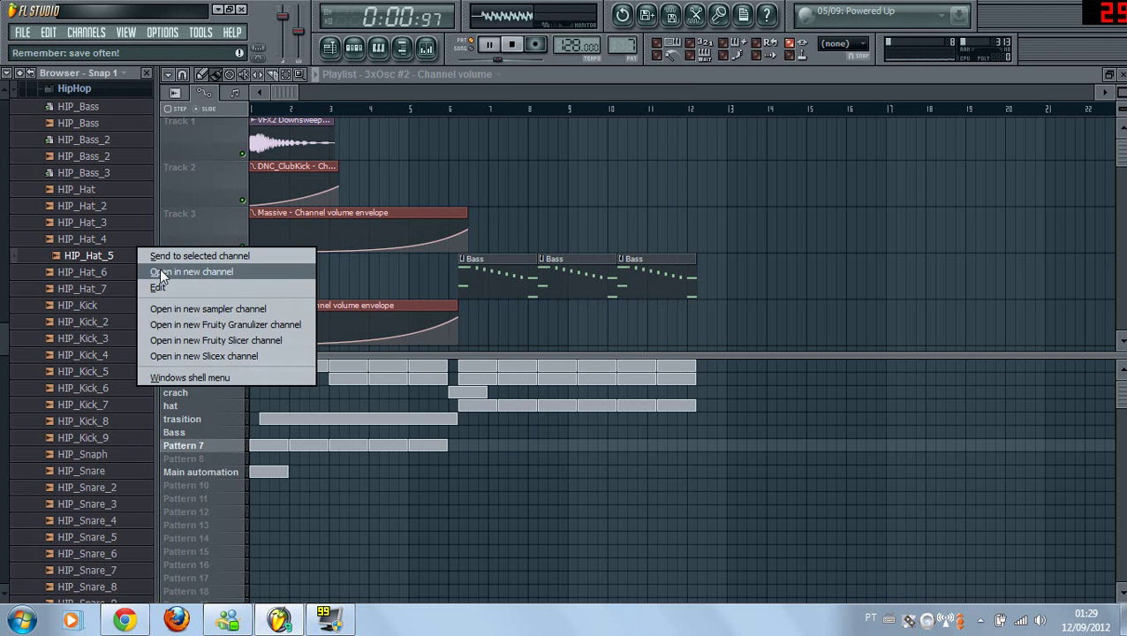
pyautogui.click(159, 272)
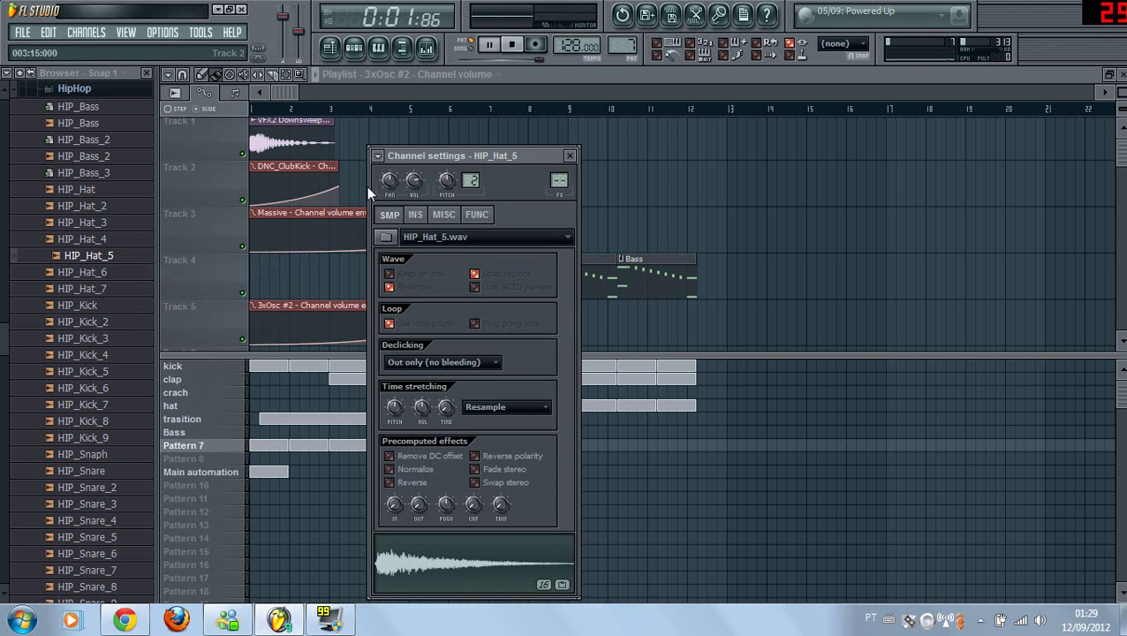
pyautogui.click(386, 237)
pyautogui.click(47, 187)
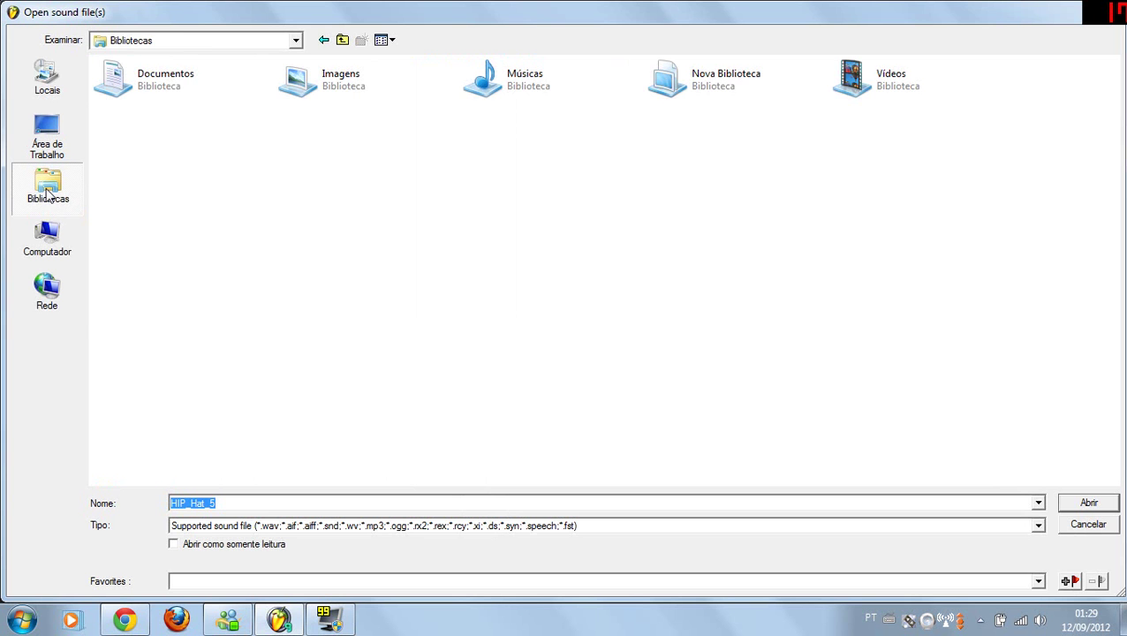
pyautogui.doubleClick(161, 89)
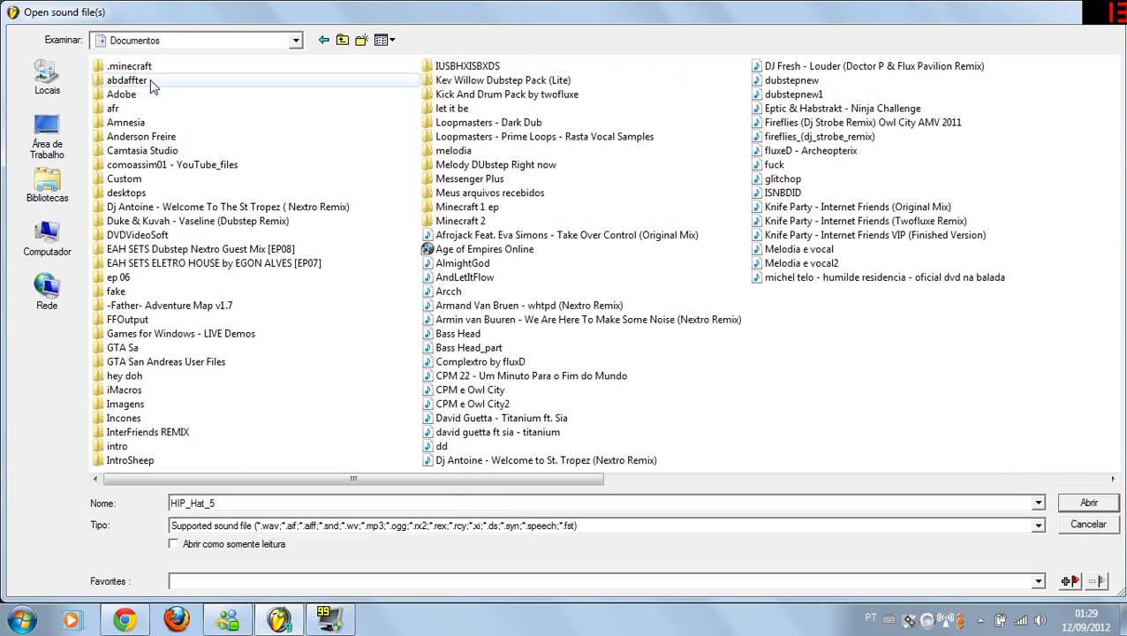
pyautogui.press('r')
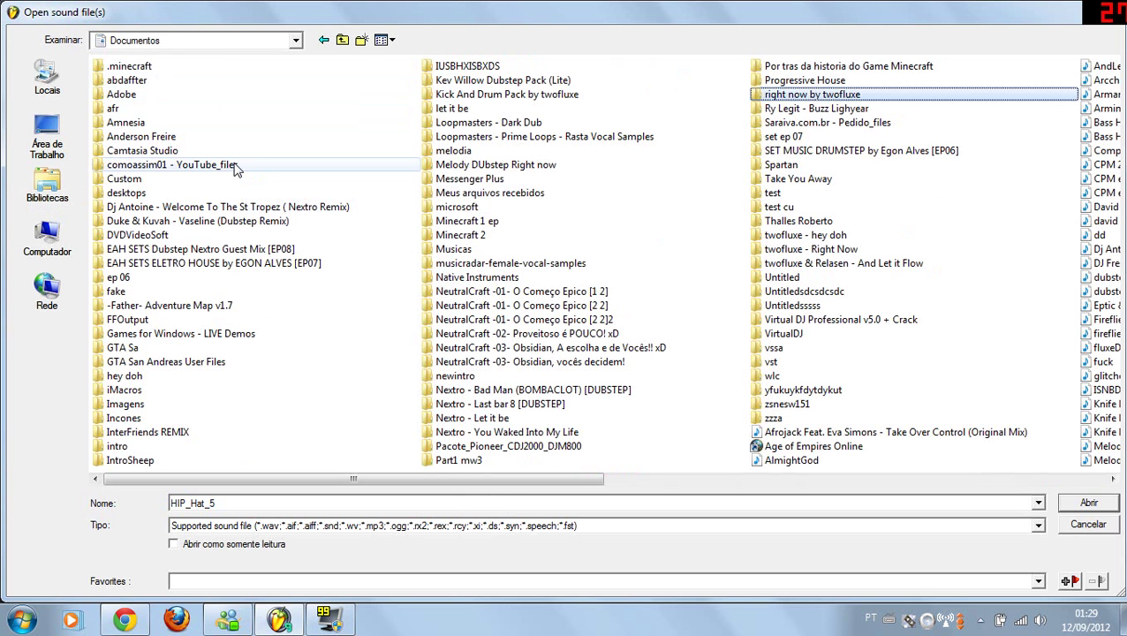
pyautogui.press('Return')
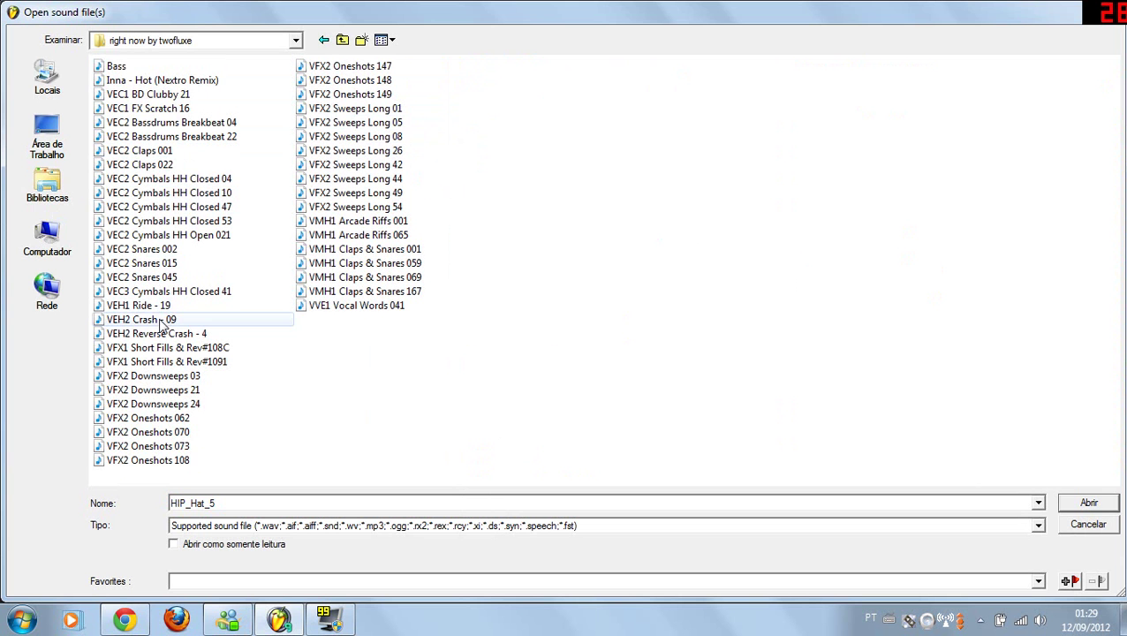
pyautogui.click(177, 362)
pyautogui.click(180, 377)
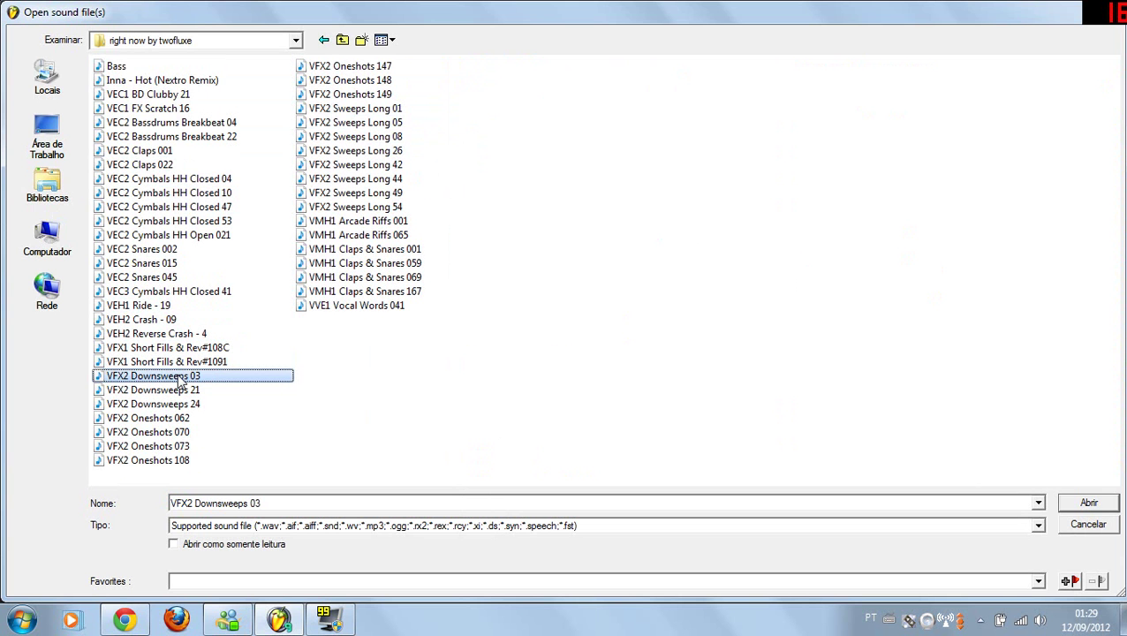
pyautogui.doubleClick(181, 377)
# Place the VFX2 Downsweeps 03 sample as a clip on Track 3 at the fifth step of bar 6, directly after the trimmed Massive envelope.
pyautogui.moveTo(430, 568); pyautogui.dragTo(499, 232)
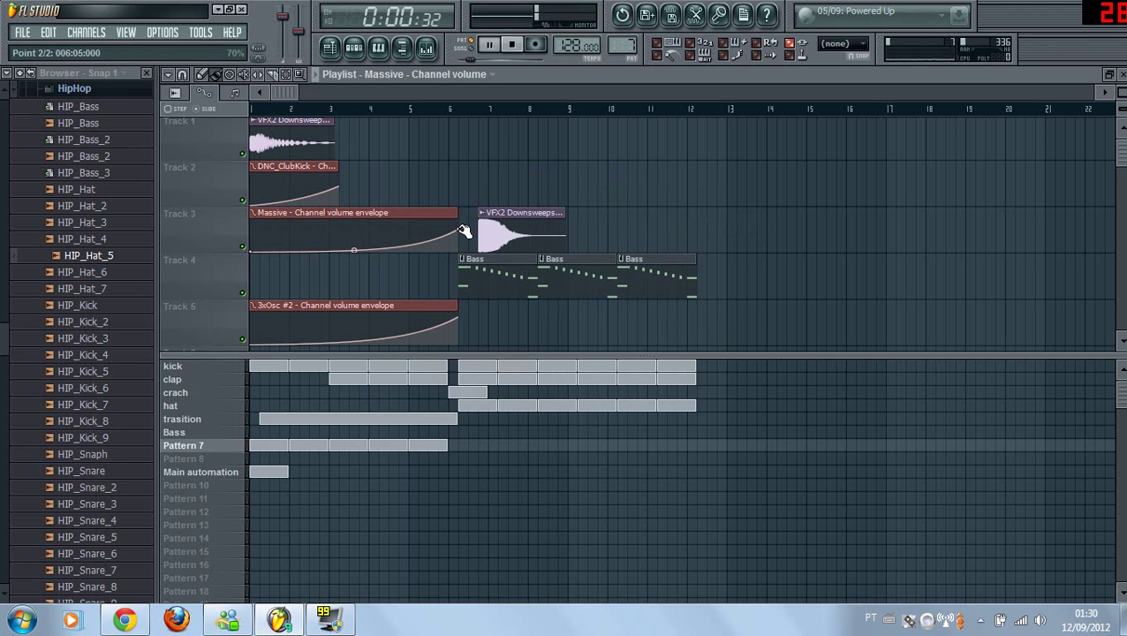
pyautogui.moveTo(491, 229); pyautogui.dragTo(472, 228)
pyautogui.doubleClick(470, 228)
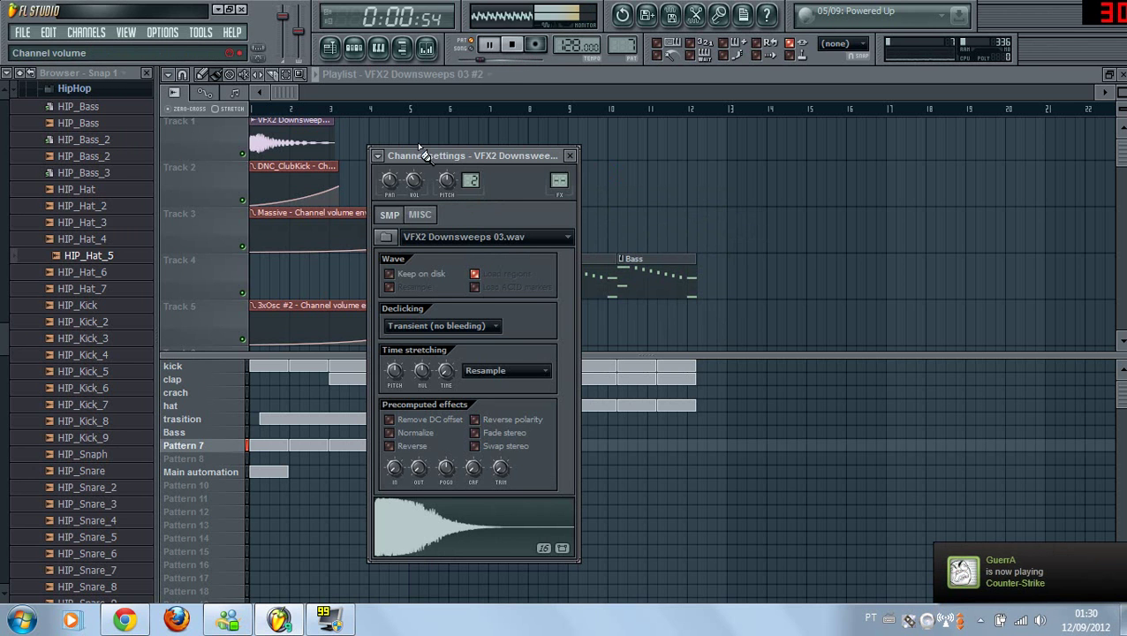
# Play the whole song arrangement from the start to check the transition into the Bass section, and stop playback.
pyautogui.click(512, 44)
pyautogui.click(488, 44)
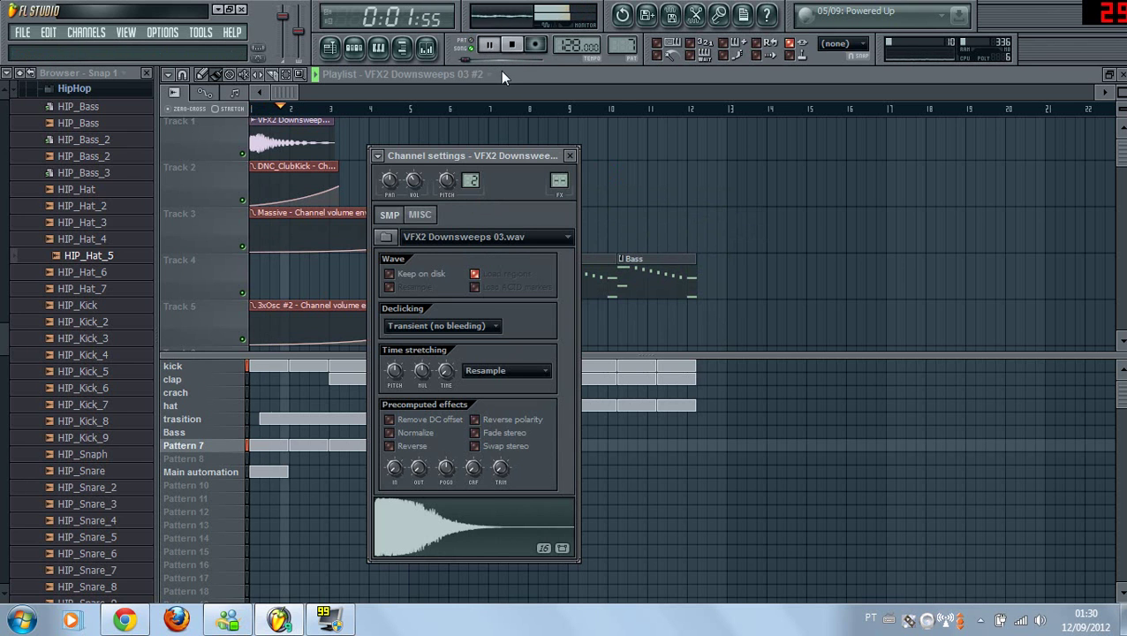
pyautogui.click(502, 71)
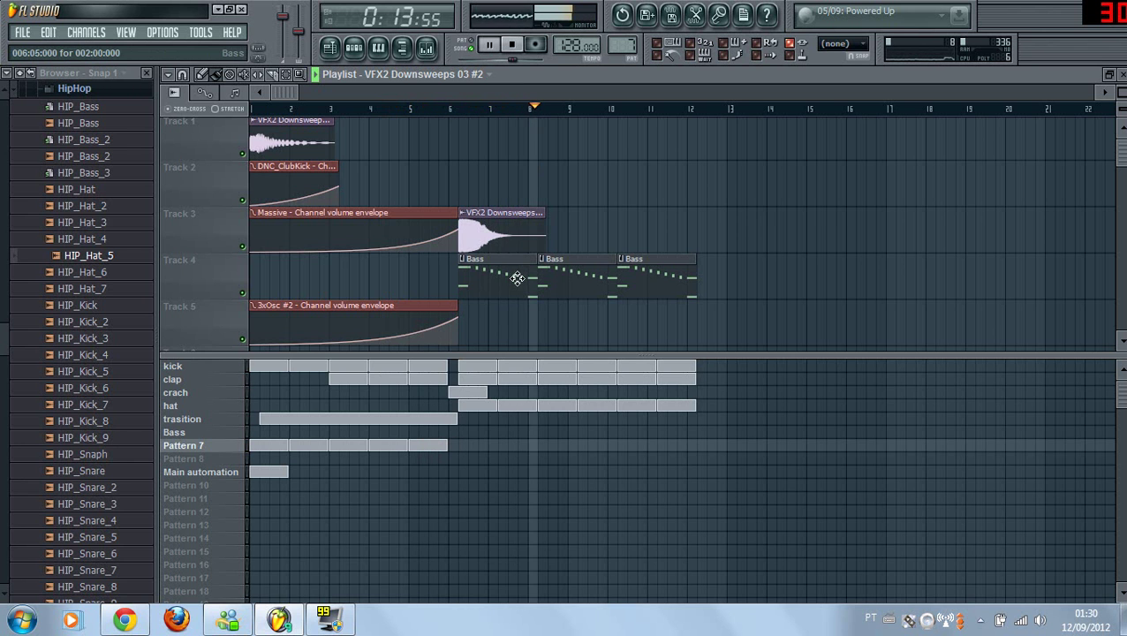
pyautogui.click(516, 45)
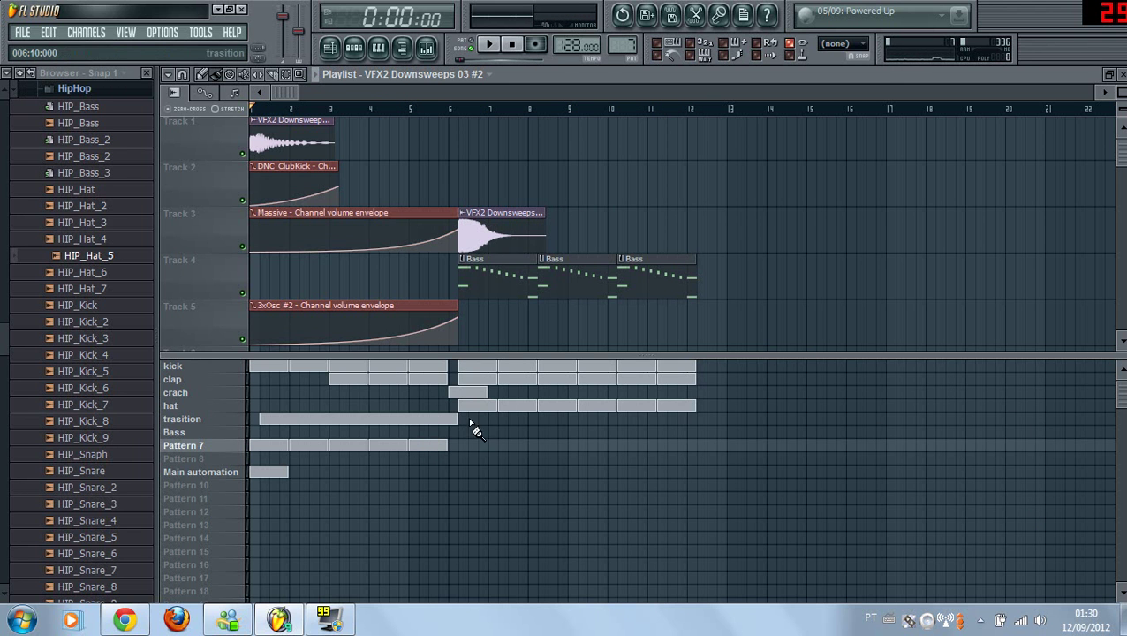
# Raise the velocities of all the 3xOsc notes in the Bass pattern to an even, higher level and audition them.
pyautogui.doubleClick(473, 290)
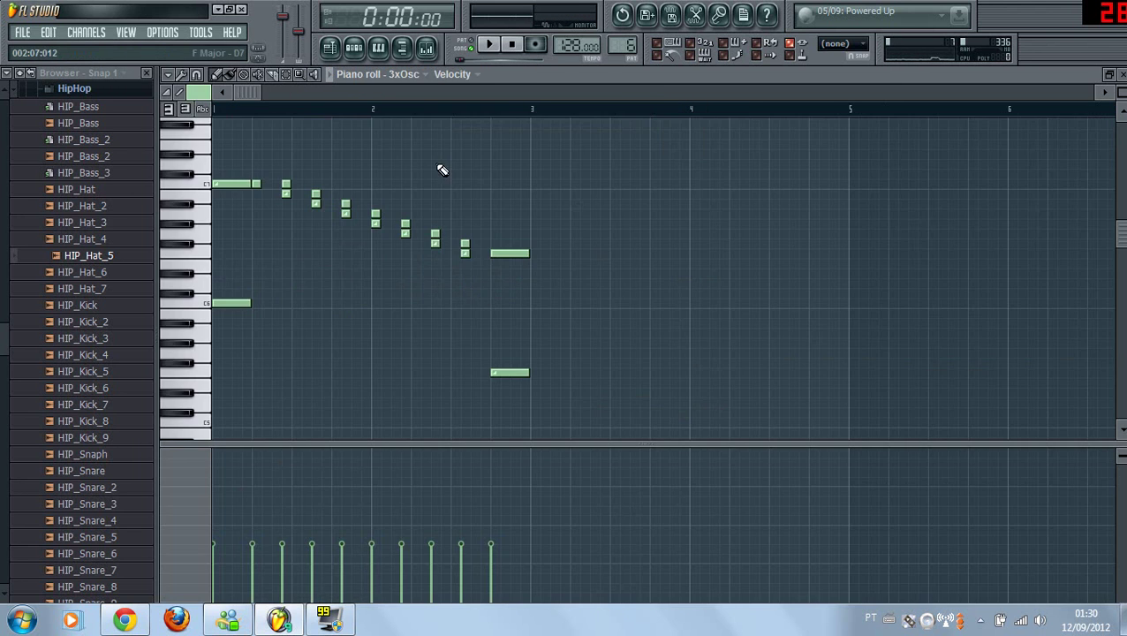
pyautogui.press('F6')
pyautogui.press('F5')
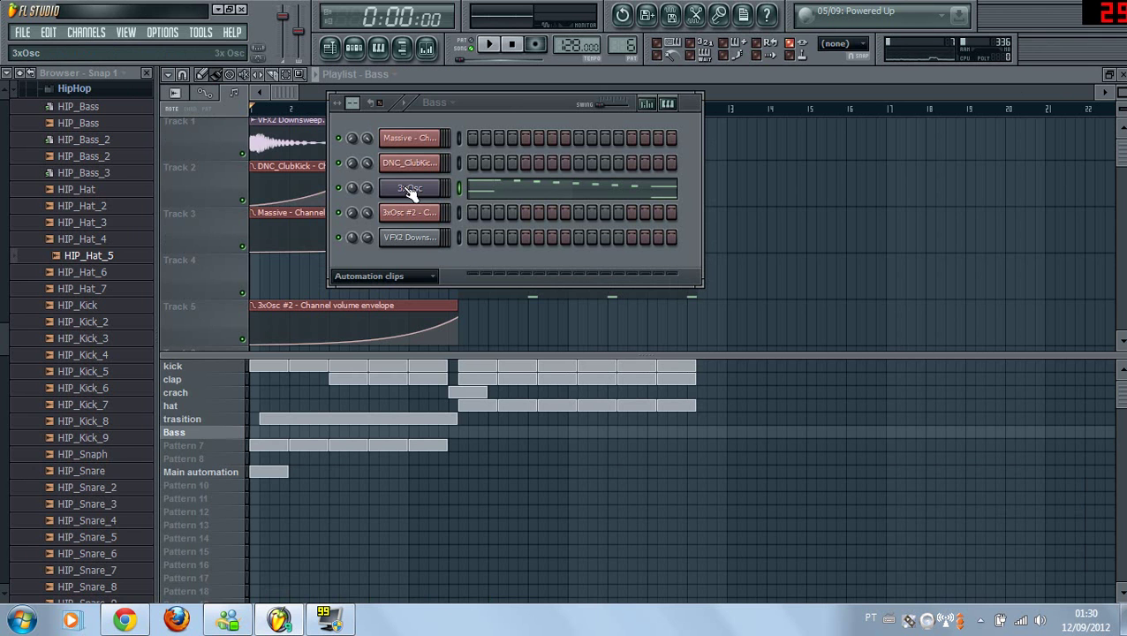
pyautogui.click(365, 187)
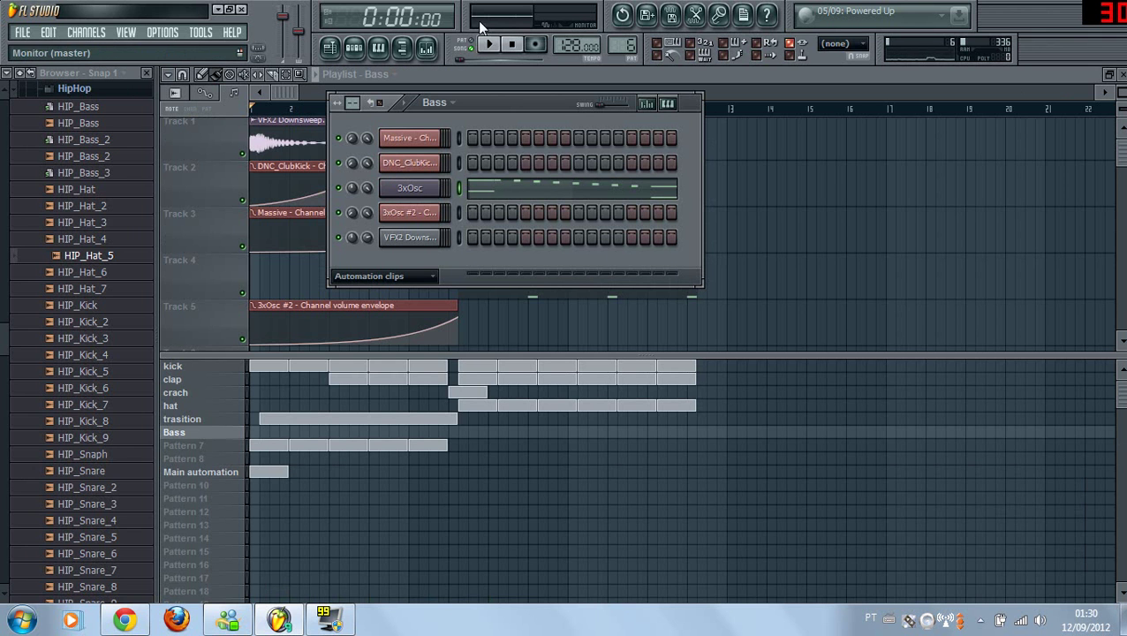
pyautogui.click(486, 45)
pyautogui.click(511, 44)
pyautogui.click(486, 193)
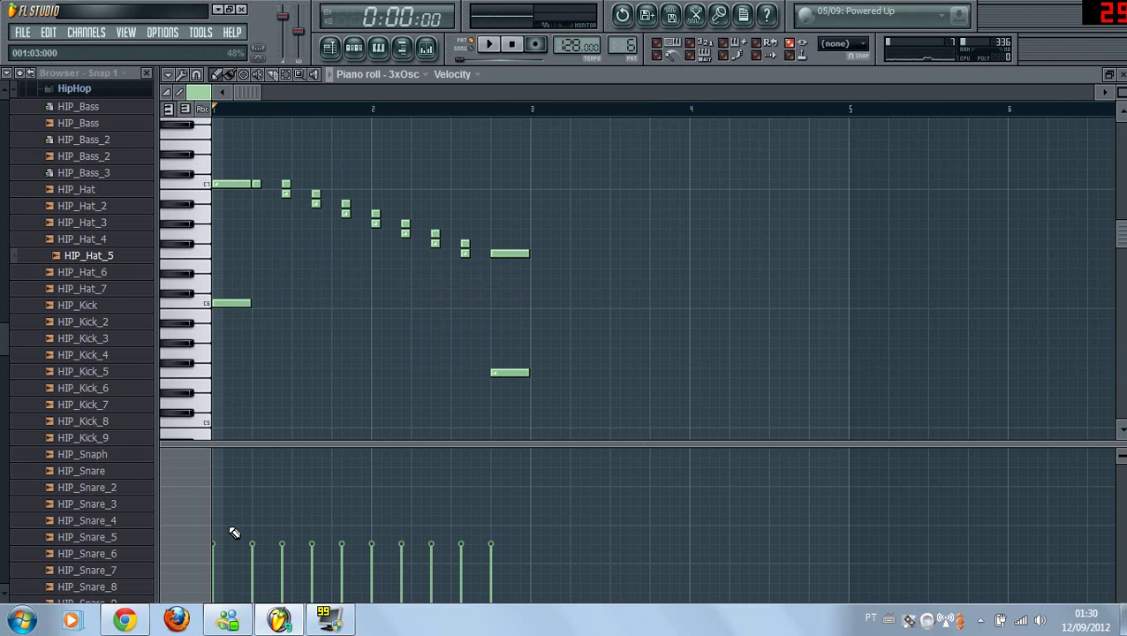
pyautogui.moveTo(215, 501); pyautogui.dragTo(488, 488)
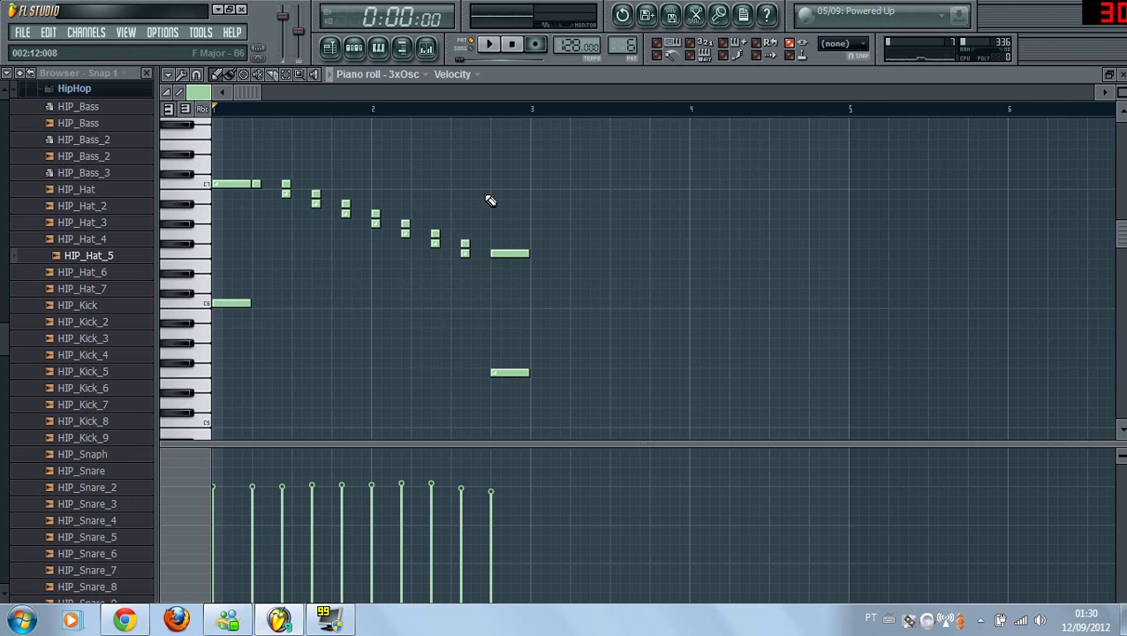
pyautogui.click(490, 45)
pyautogui.click(511, 45)
pyautogui.click(491, 45)
pyautogui.click(512, 45)
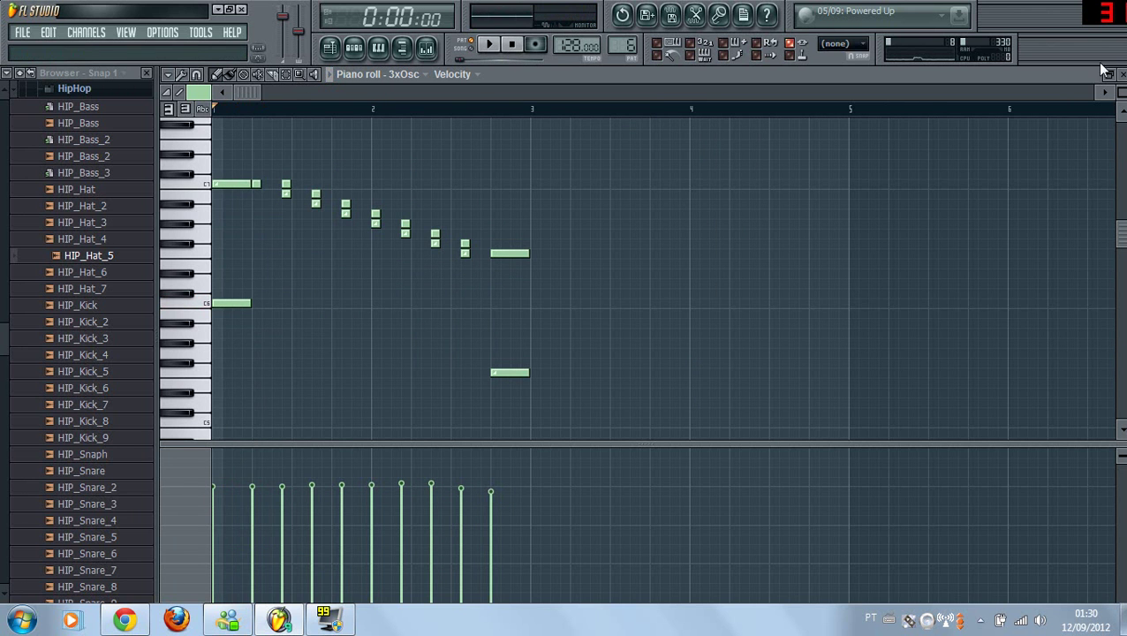
# Play the song arrangement and set the volume of the Bass pattern's 3xOsc channel to 98% during playback.
pyautogui.click(1121, 76)
pyautogui.click(491, 45)
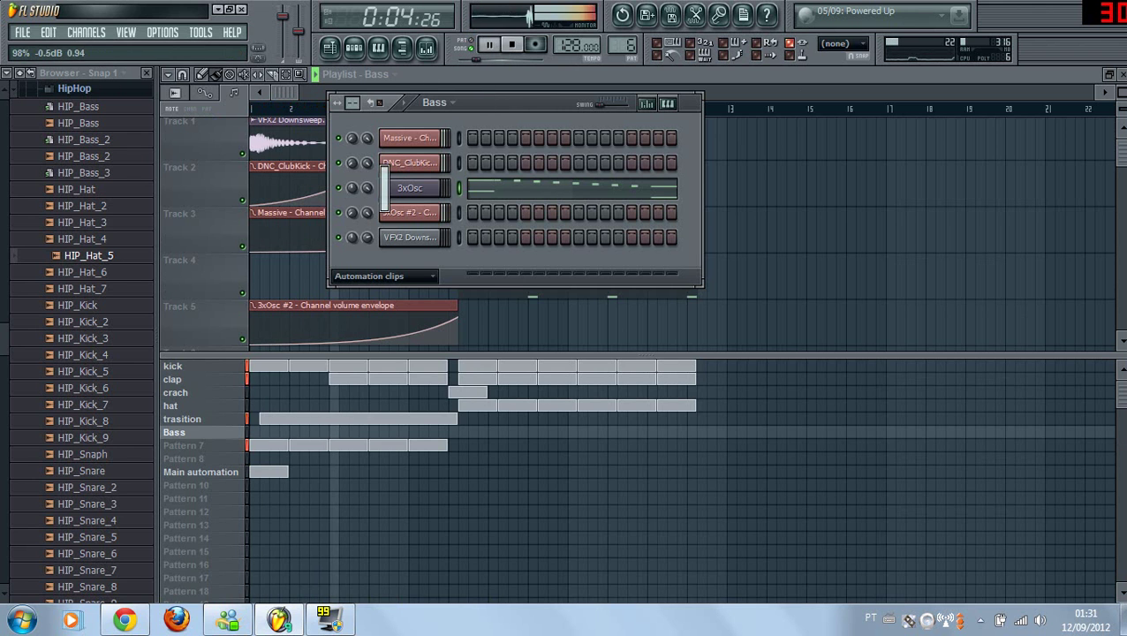
pyautogui.click(547, 78)
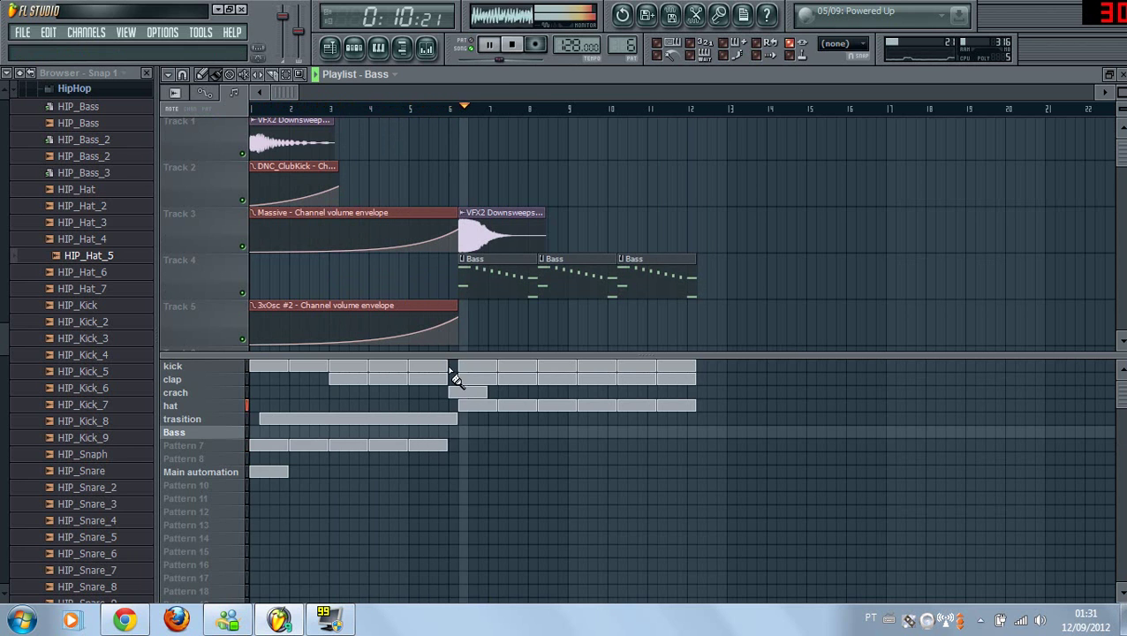
# Check the trasition pattern's Massive notes and channel volume while the song plays.
pyautogui.doubleClick(430, 422)
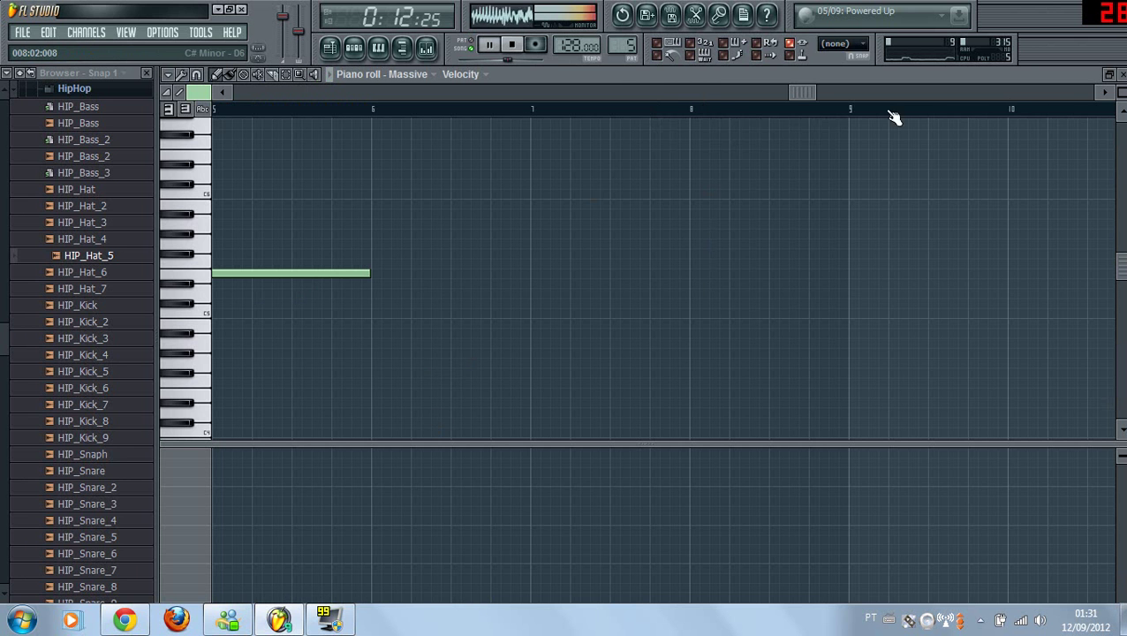
pyautogui.click(1122, 75)
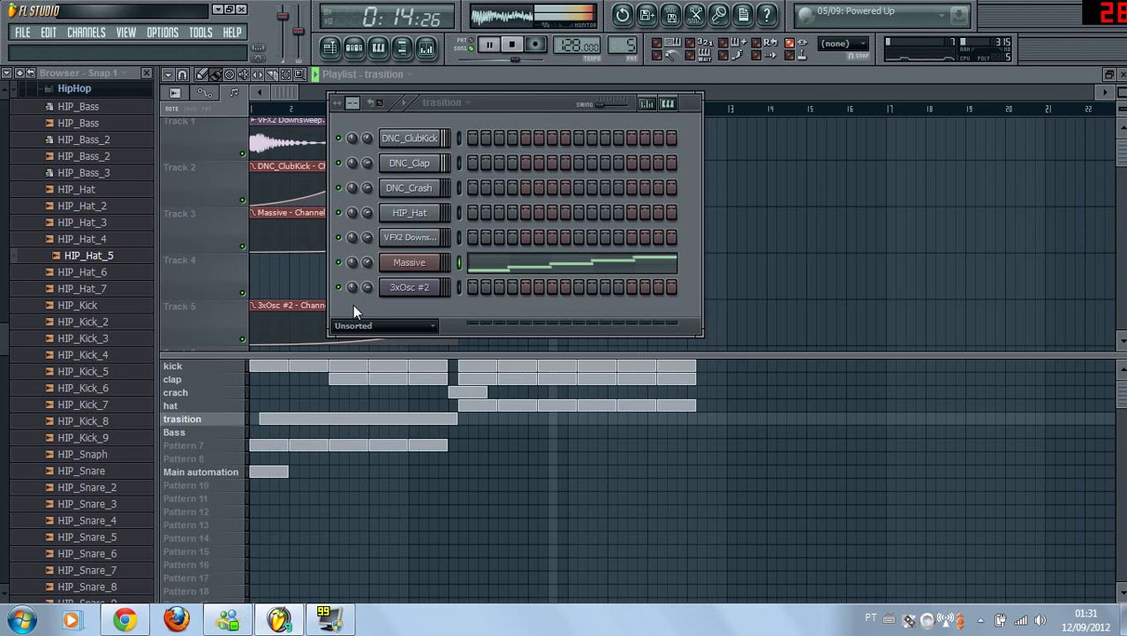
pyautogui.click(385, 263)
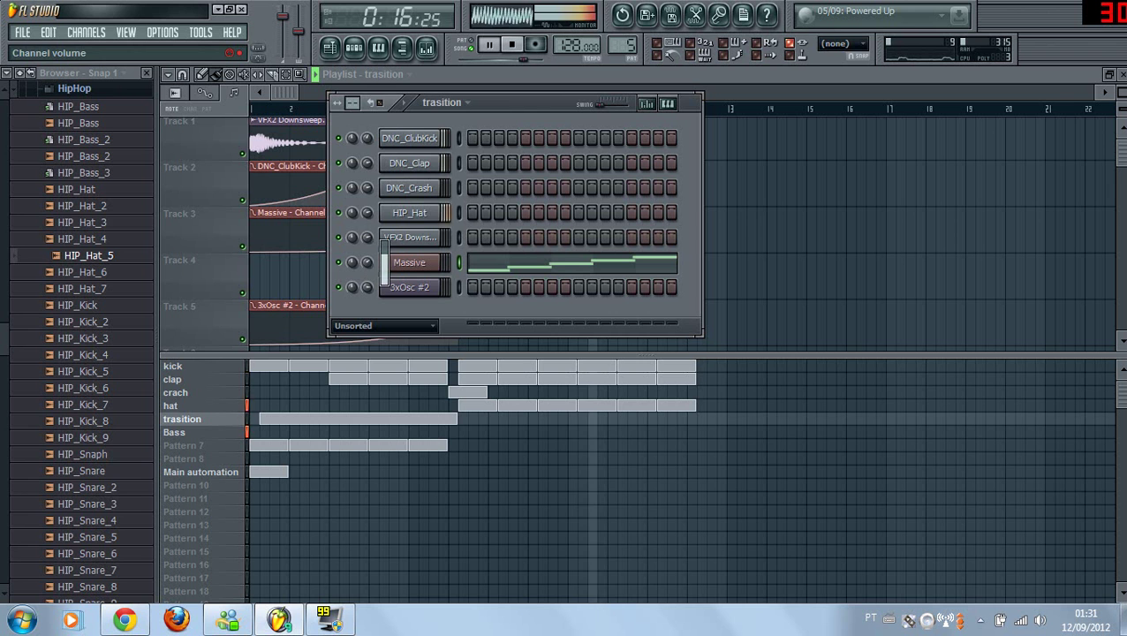
pyautogui.click(285, 232)
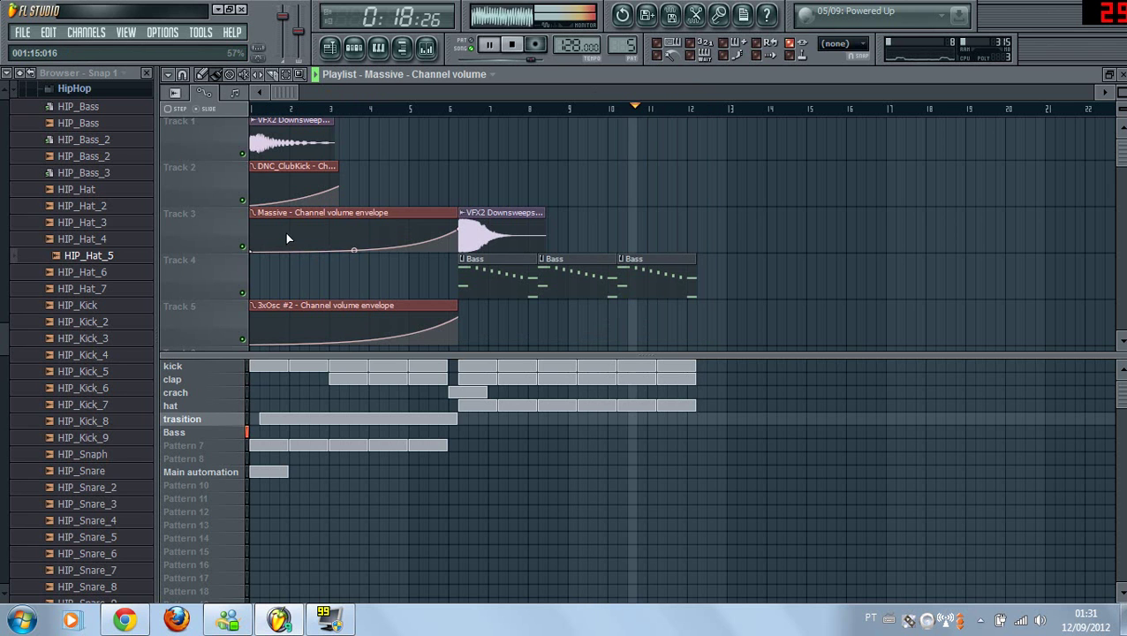
# Pause playback and lower the velocities of all the 3xOsc notes in the Bass pattern to about 50%.
pyautogui.doubleClick(518, 264)
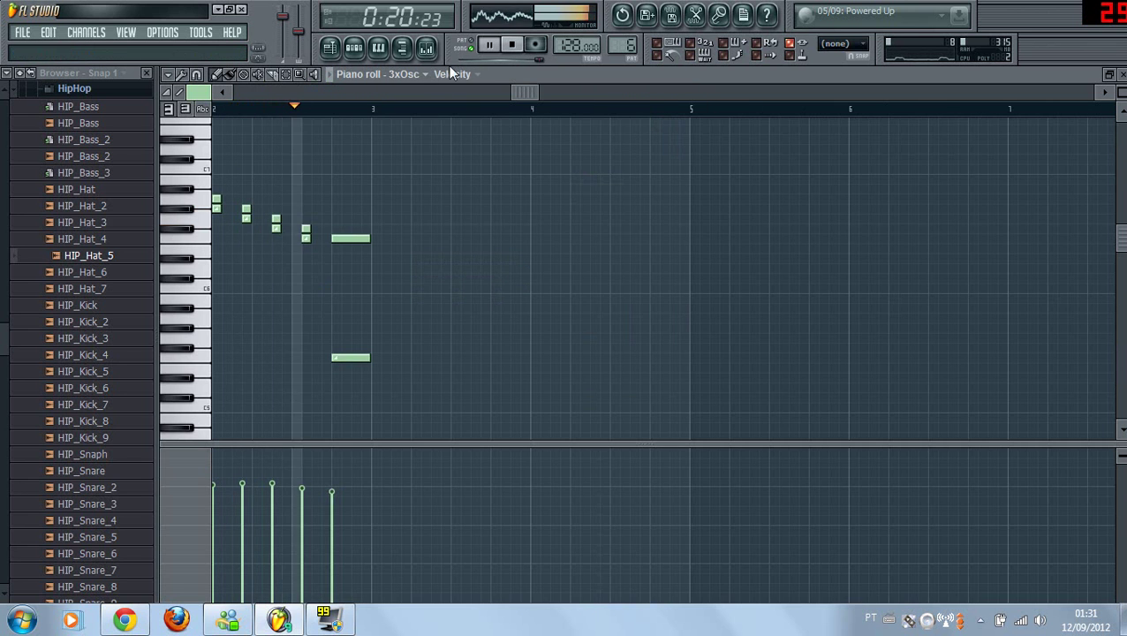
pyautogui.click(499, 49)
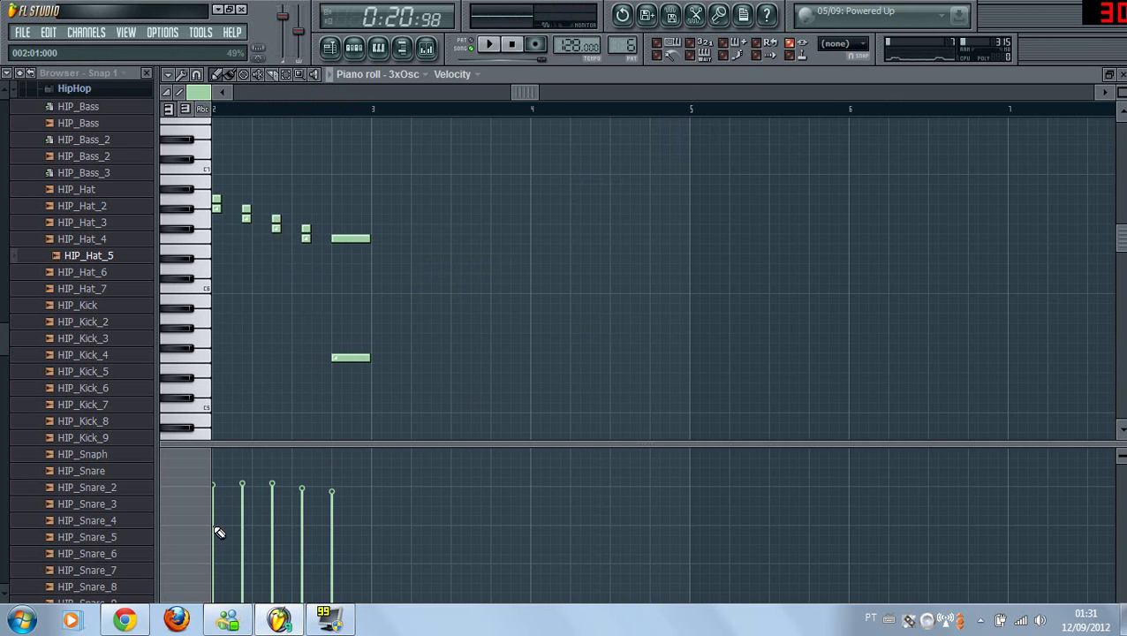
pyautogui.moveTo(220, 533); pyautogui.dragTo(326, 526)
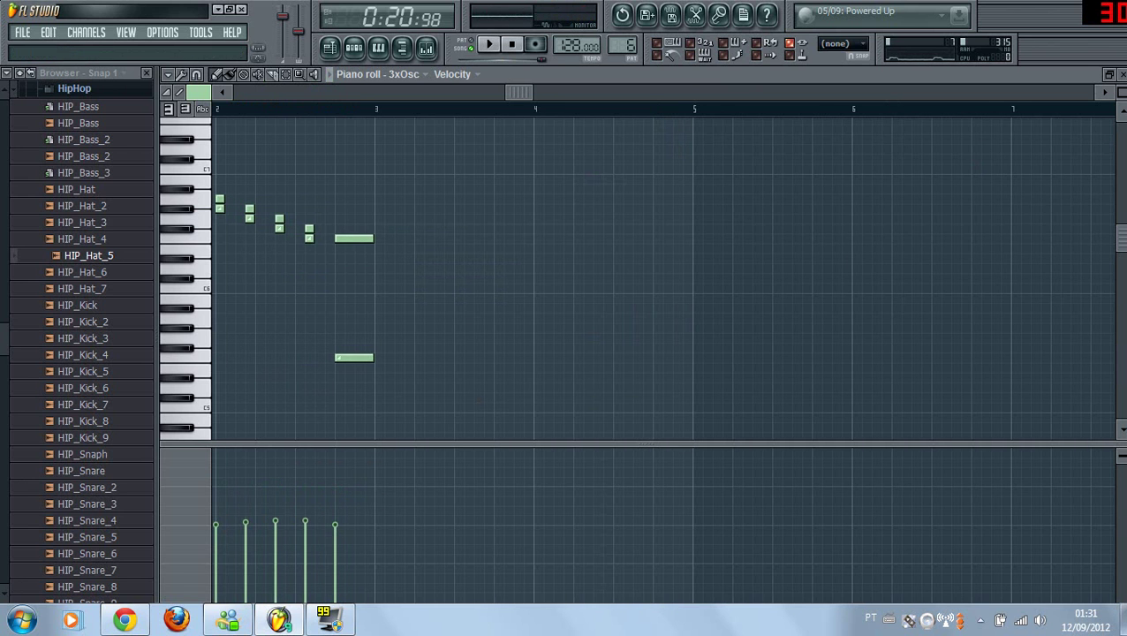
pyautogui.moveTo(335, 532); pyautogui.dragTo(151, 530)
pyautogui.moveTo(389, 530); pyautogui.dragTo(211, 540)
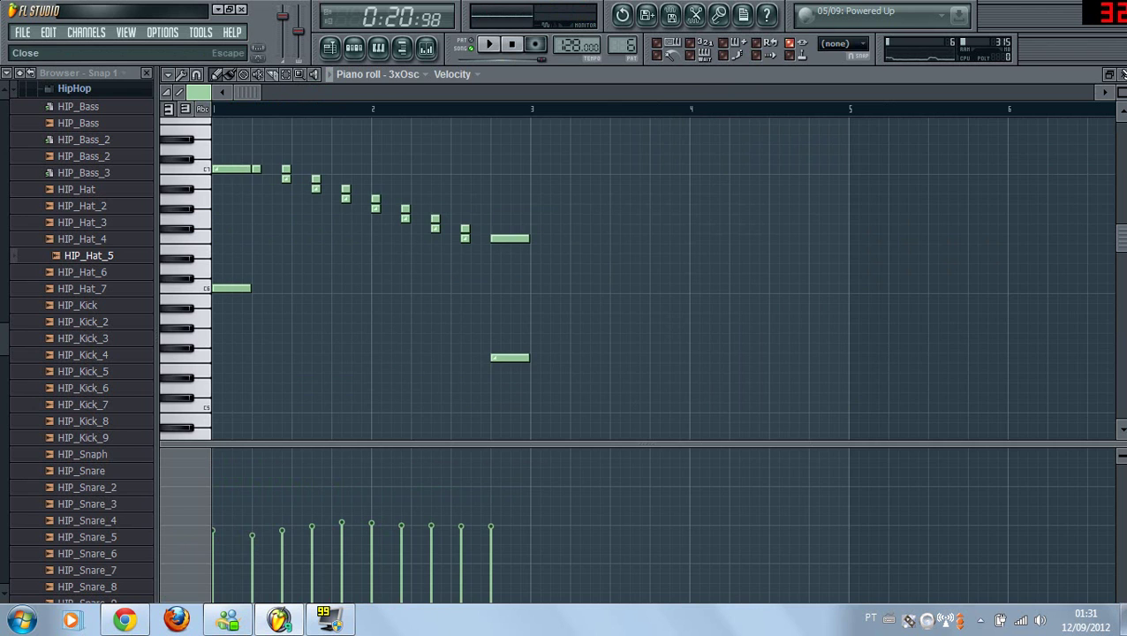
# Replay the song arrangement from the start to check the Bass level after the transition, and stop playback.
pyautogui.click(1121, 74)
pyautogui.click(513, 46)
pyautogui.click(491, 45)
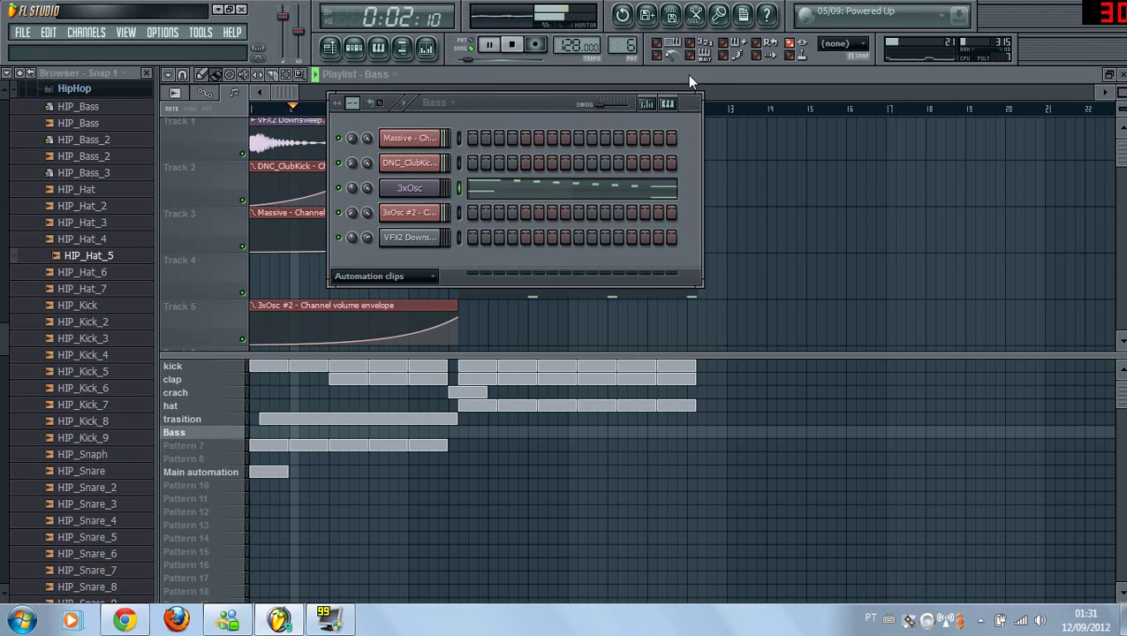
pyautogui.press('F6')
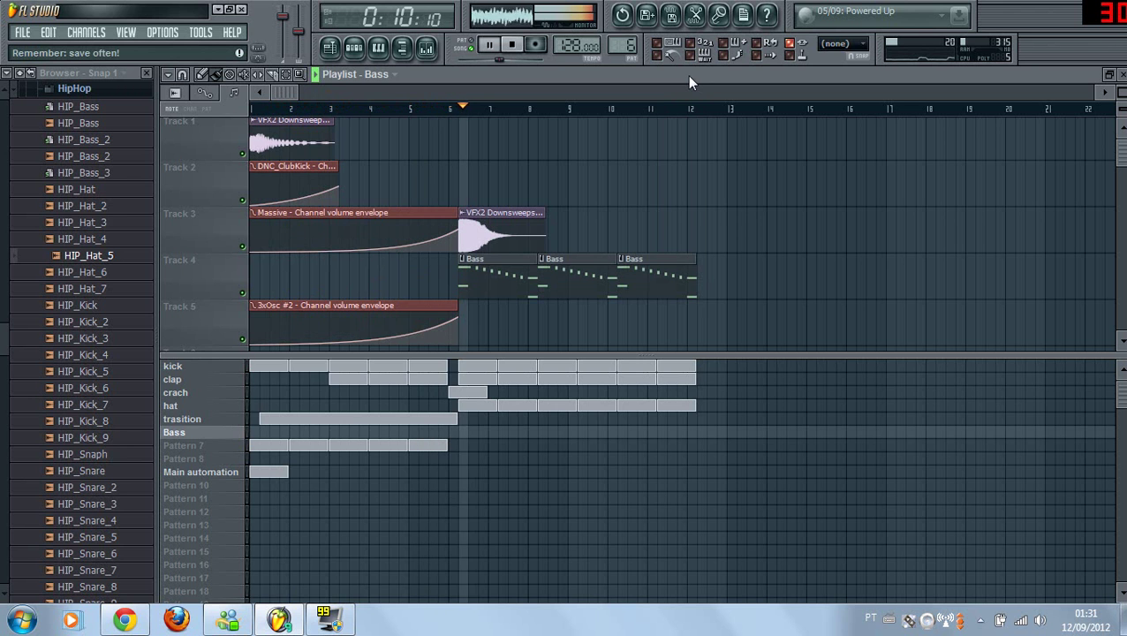
pyautogui.click(516, 46)
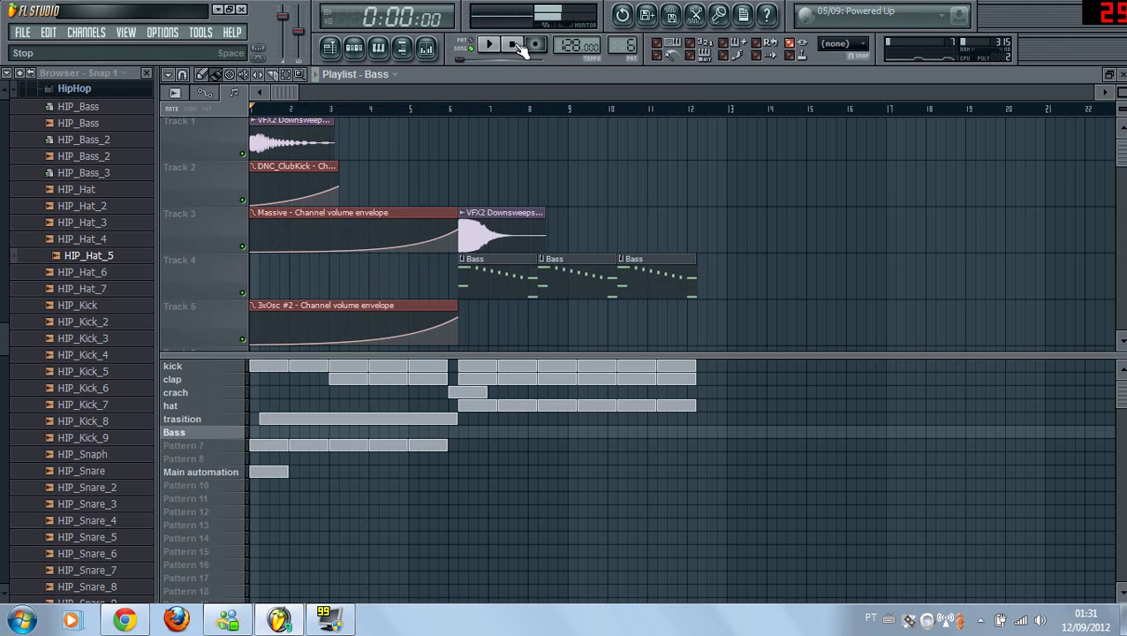
# Examine the 3xOsc #2 notes and the channels used by Pattern 7.
pyautogui.click(80, 34)
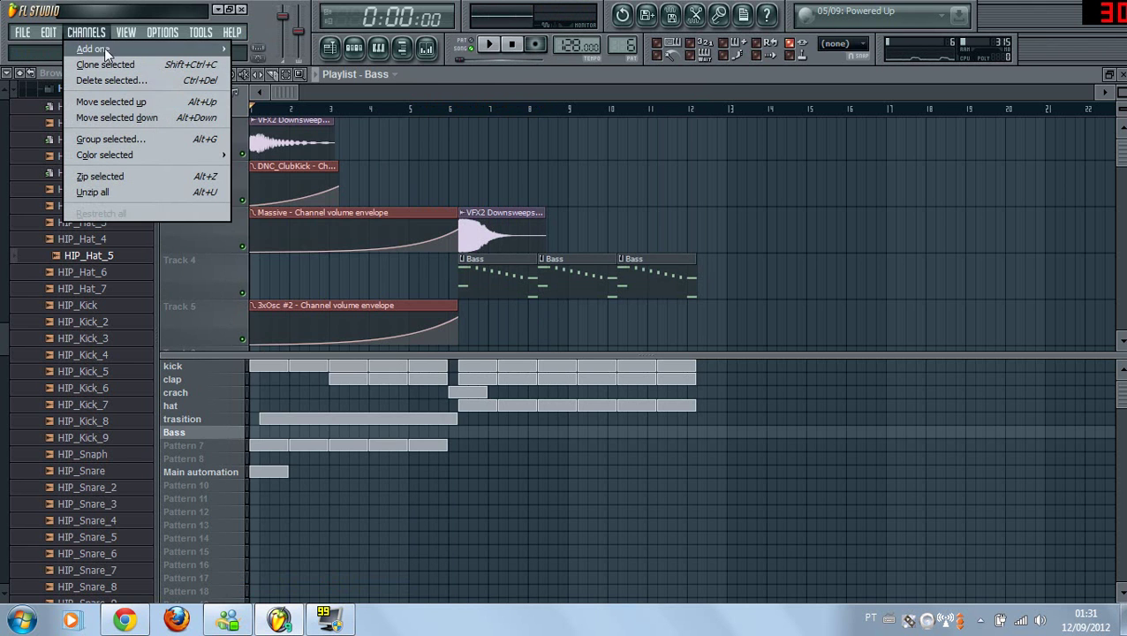
pyautogui.click(162, 32)
pyautogui.click(228, 450)
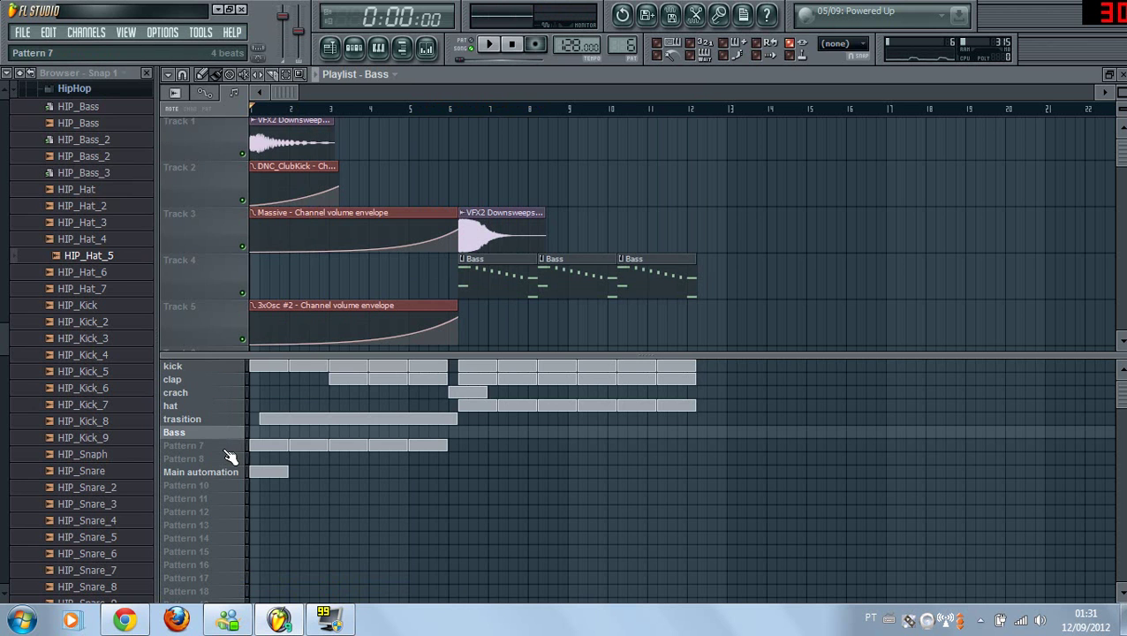
pyautogui.click(227, 446)
pyautogui.click(228, 459)
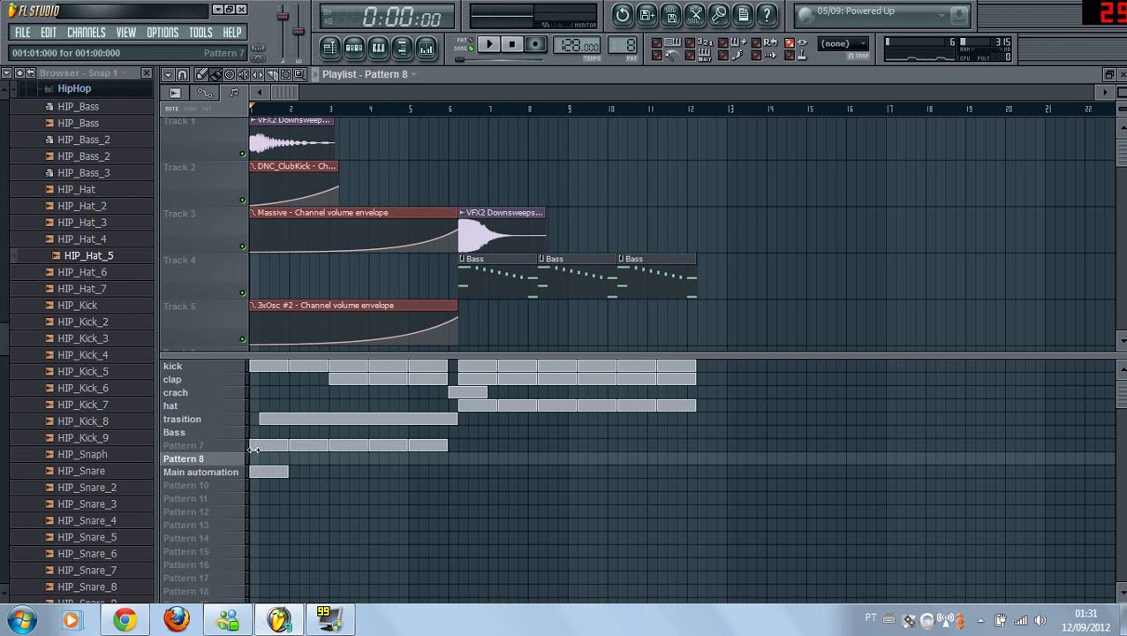
pyautogui.doubleClick(256, 446)
pyautogui.press('F7')
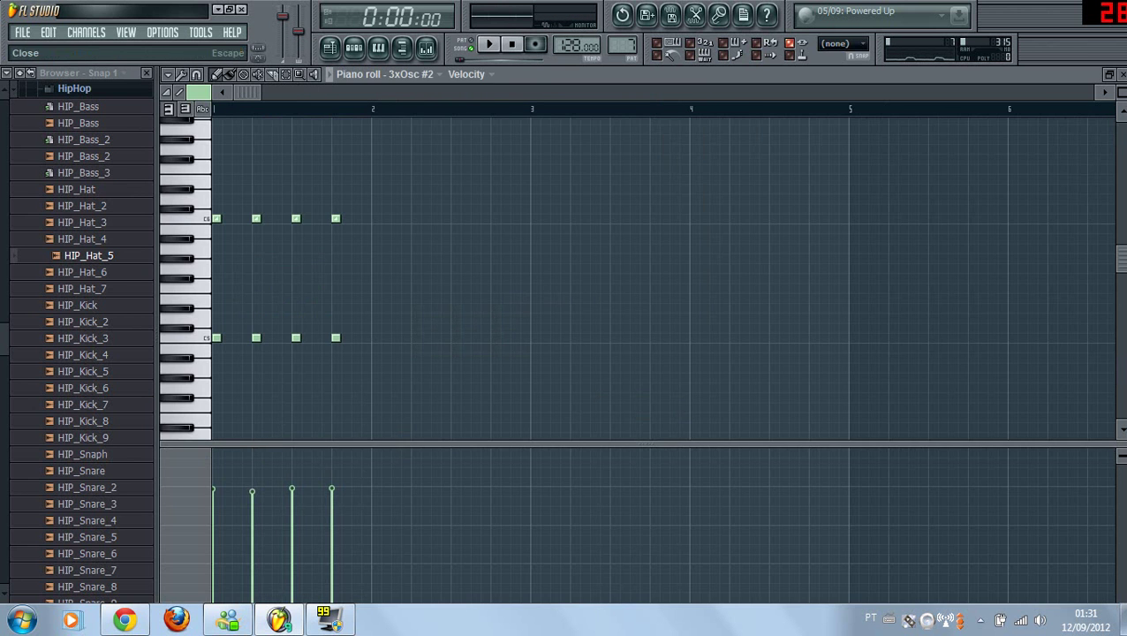
pyautogui.press('F6')
pyautogui.press('F5')
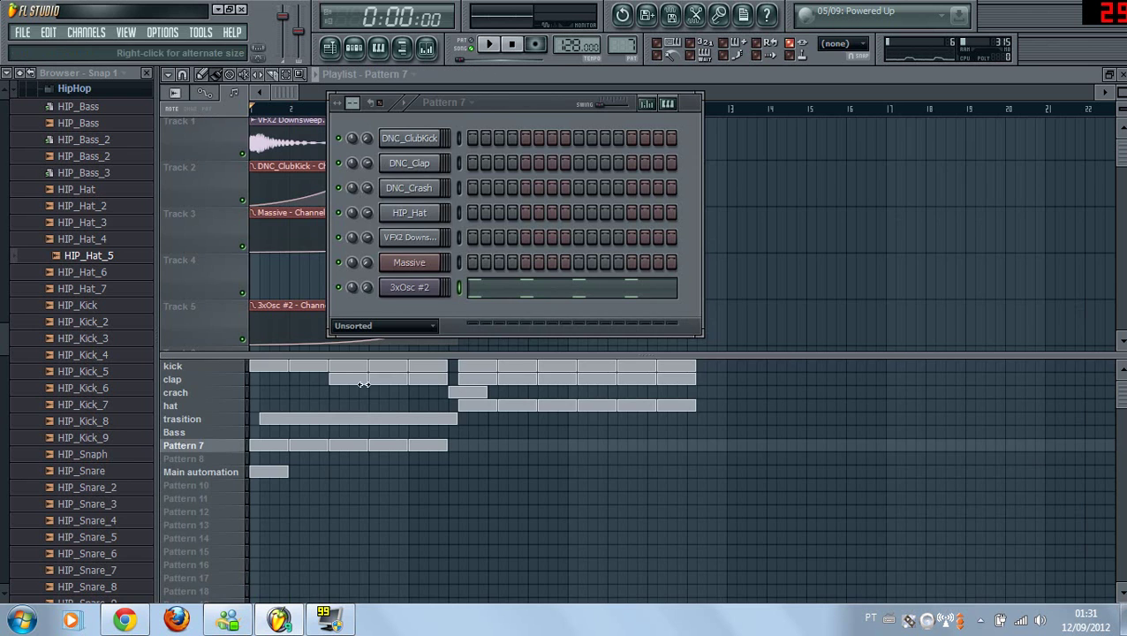
# Rename the empty Pattern 8 as "Effect".
pyautogui.rightClick(221, 460)
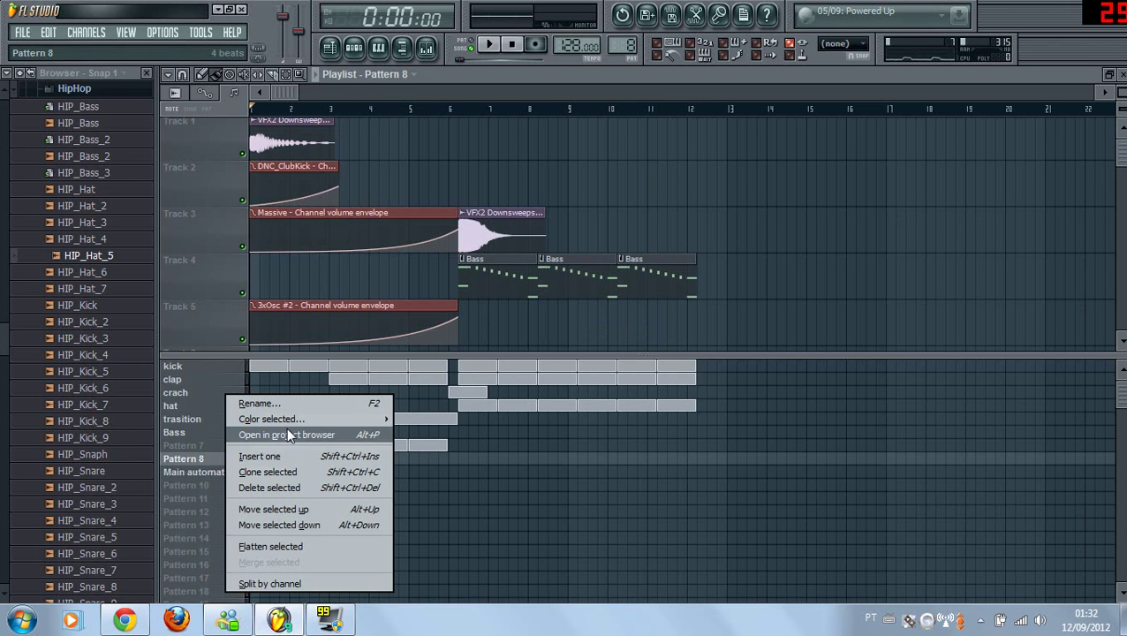
pyautogui.moveTo(292, 421)
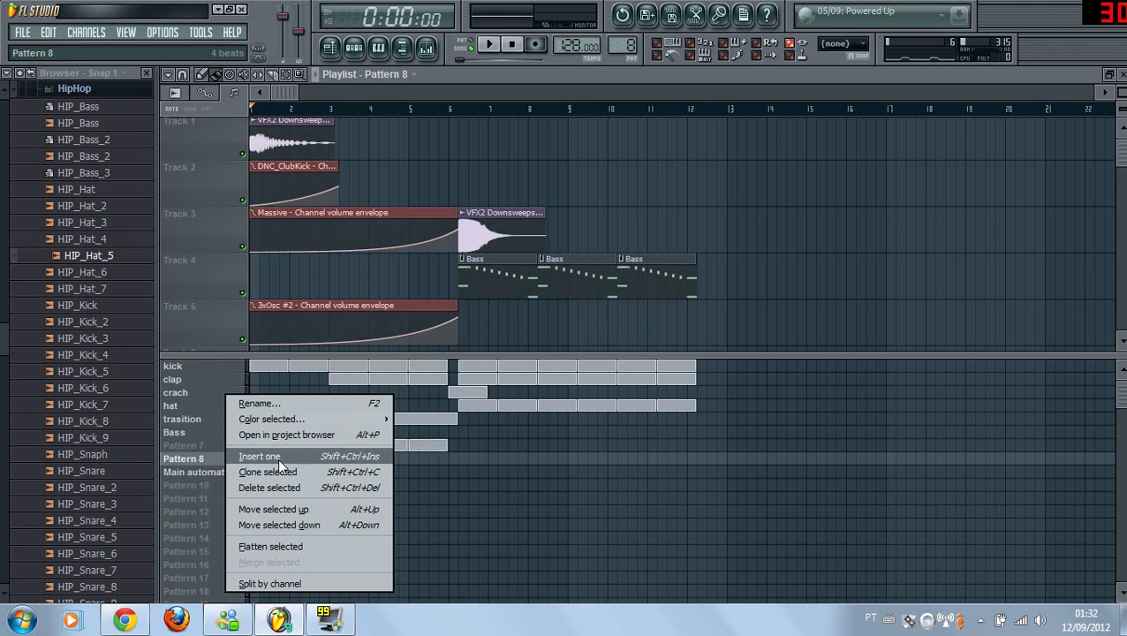
pyautogui.click(291, 403)
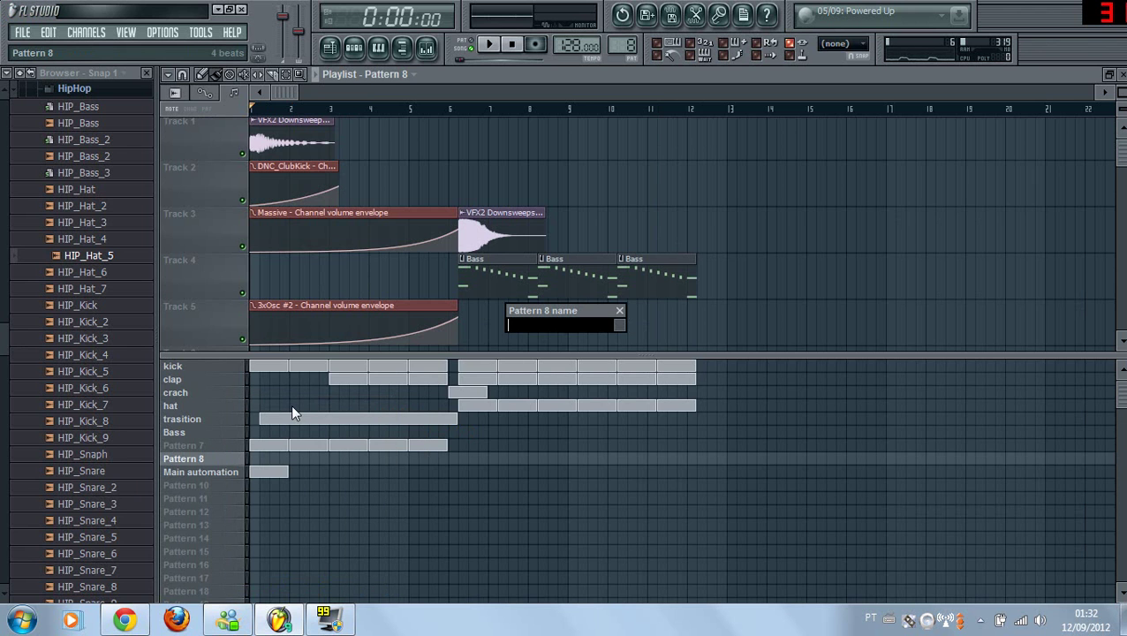
pyautogui.press('Return')
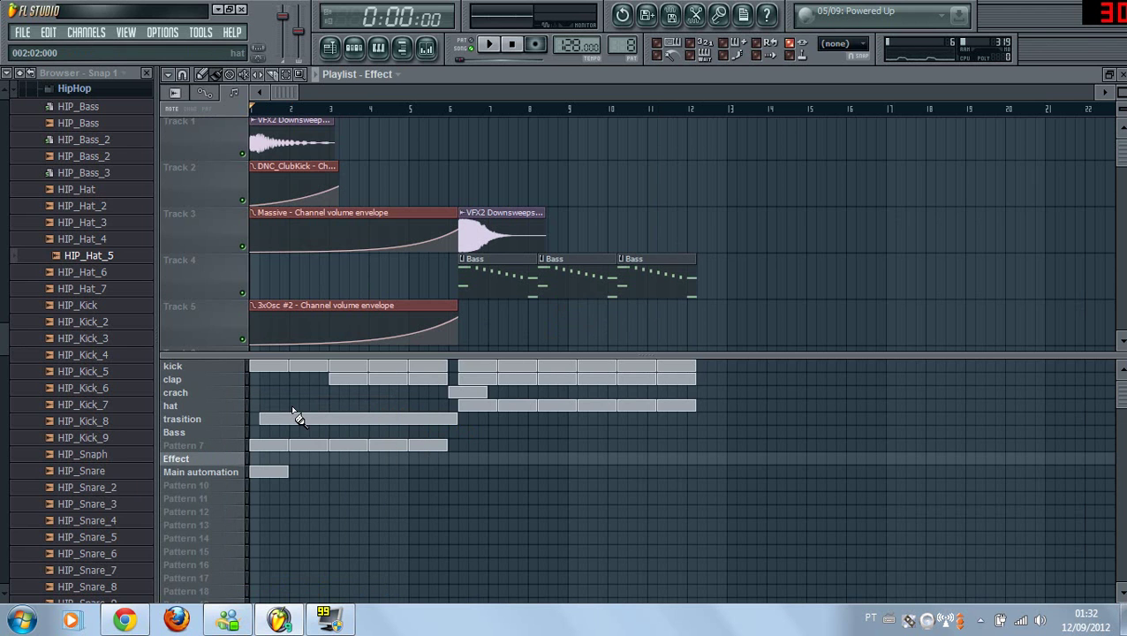
# Add a new 3x Osc channel for the Effect pattern.
pyautogui.click(172, 37)
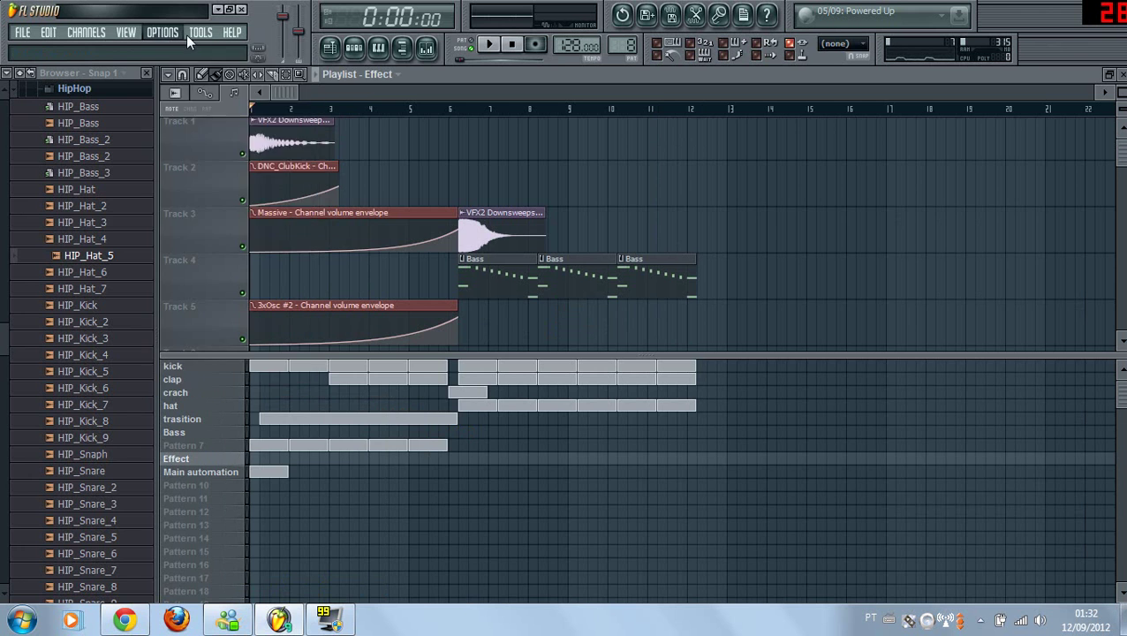
pyautogui.click(180, 34)
pyautogui.click(99, 33)
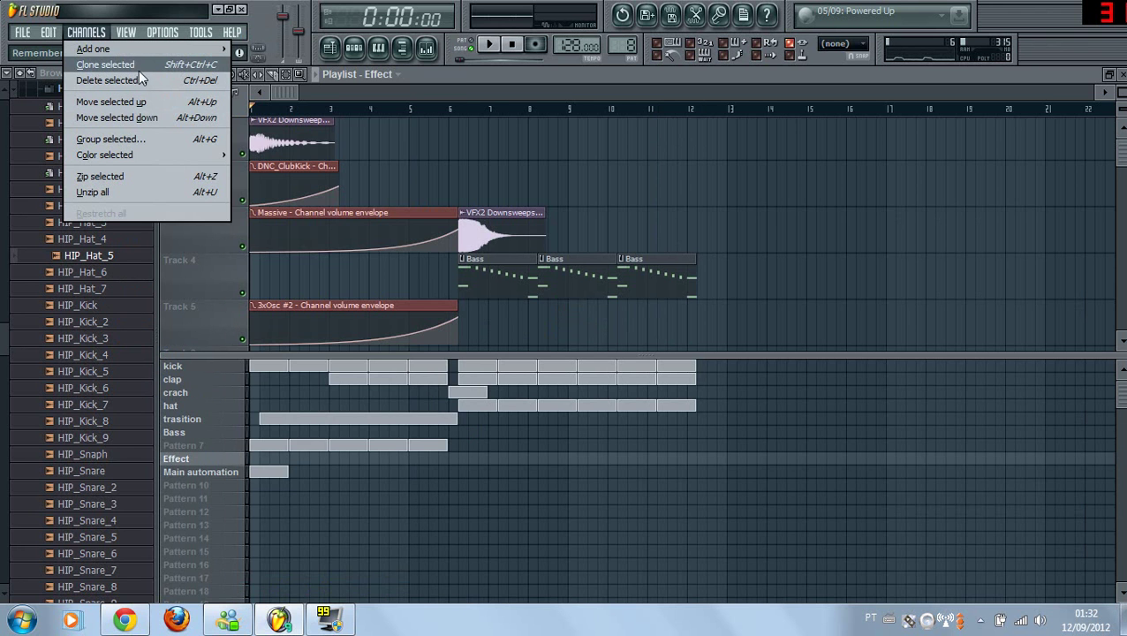
pyautogui.moveTo(192, 49)
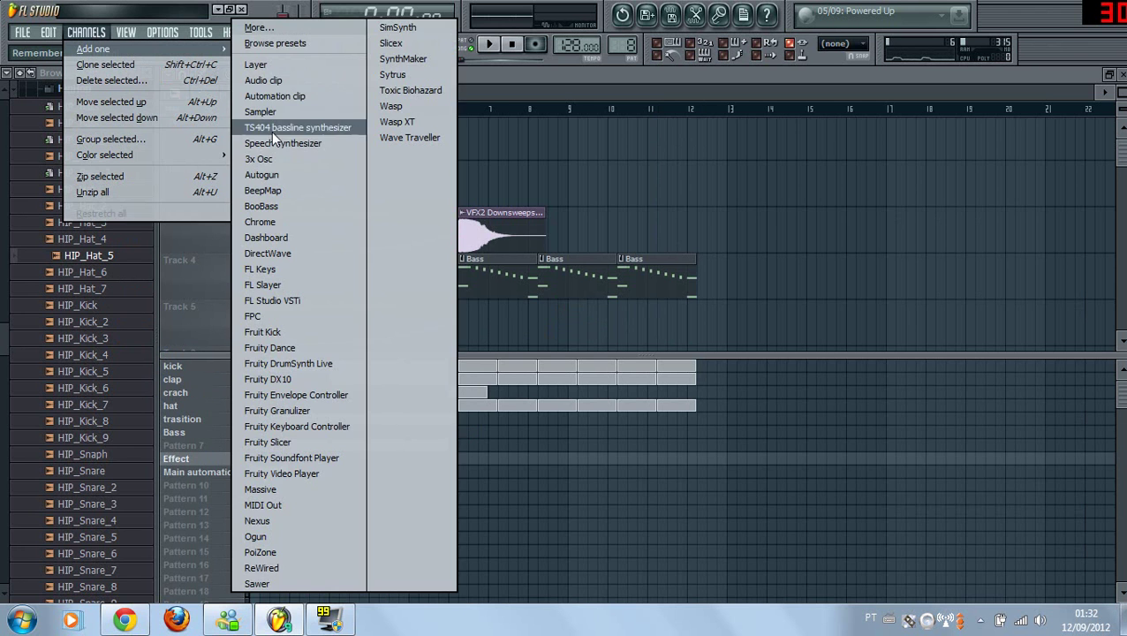
pyautogui.click(265, 158)
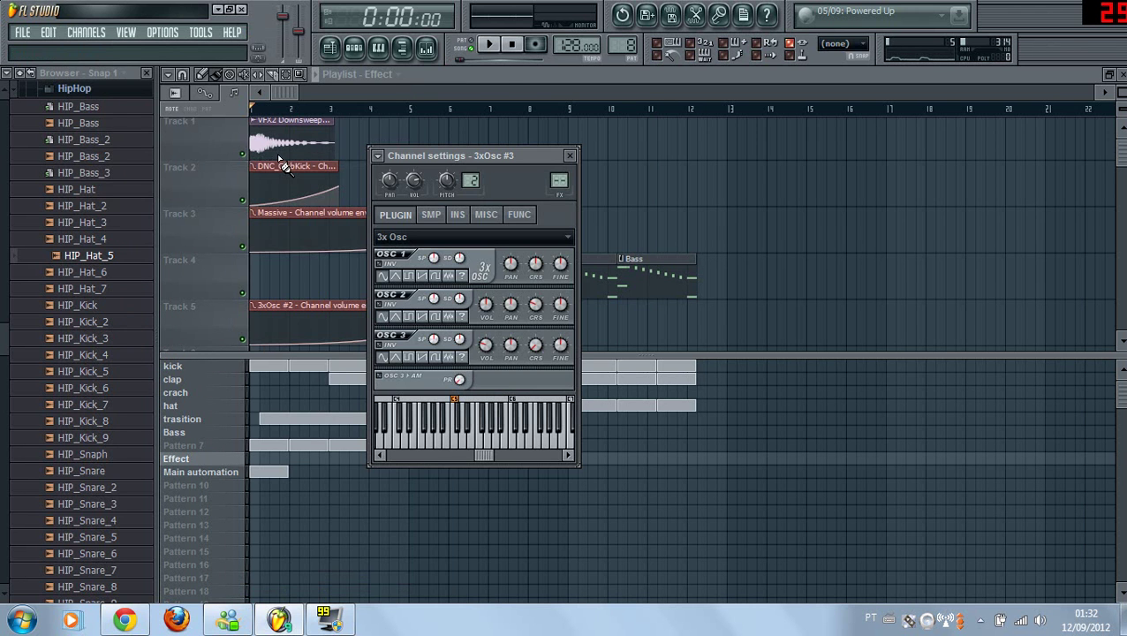
pyautogui.click(458, 274)
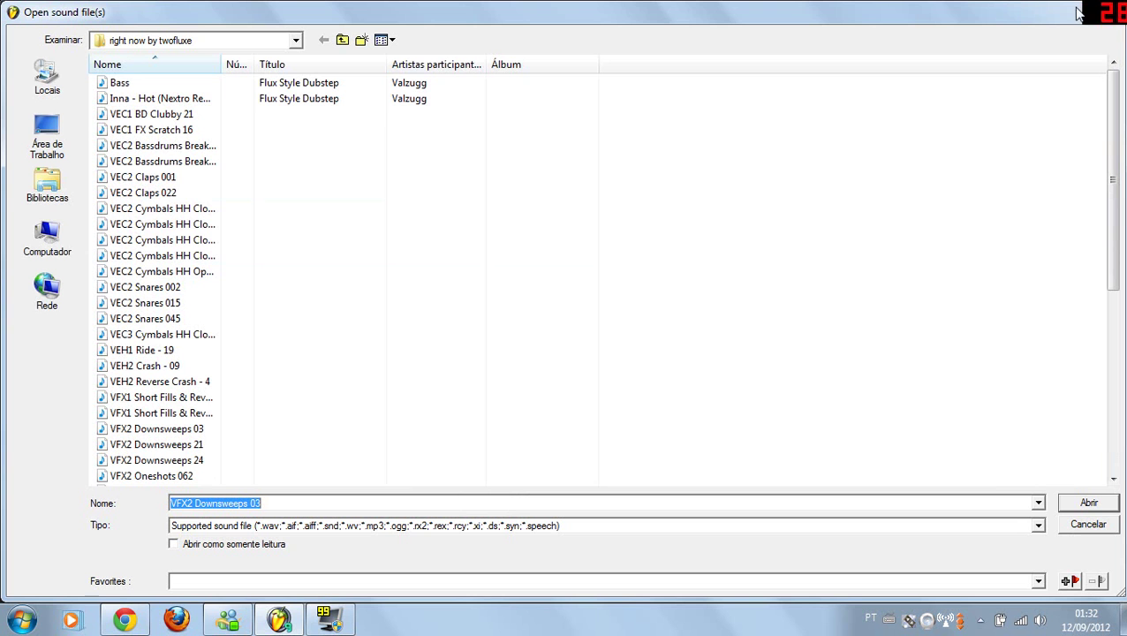
pyautogui.doubleClick(1013, 9)
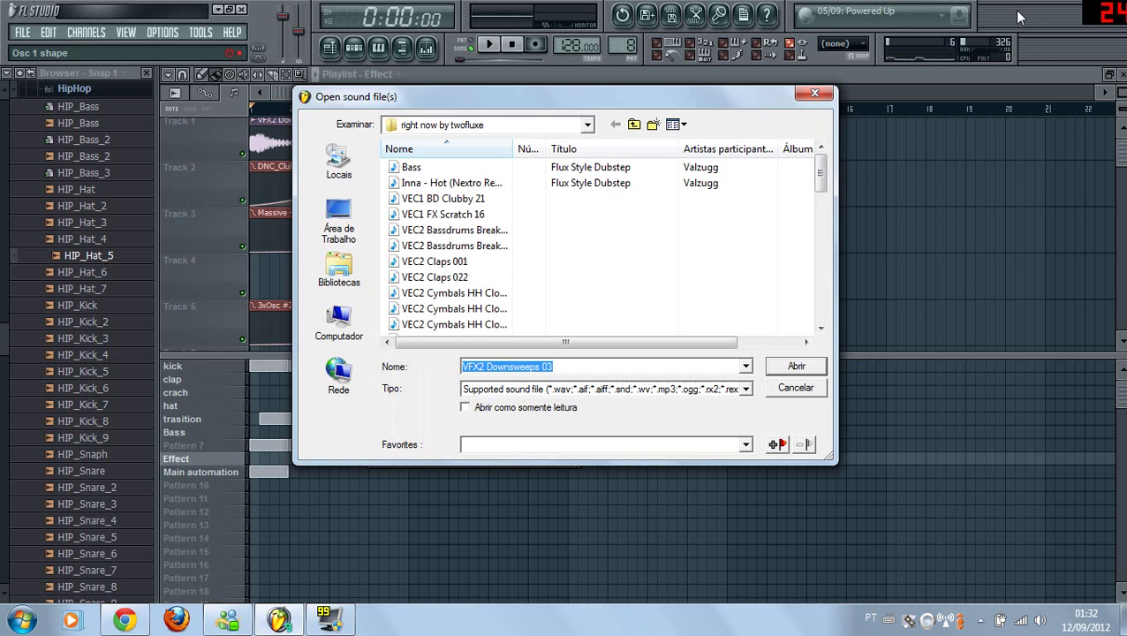
pyautogui.click(799, 91)
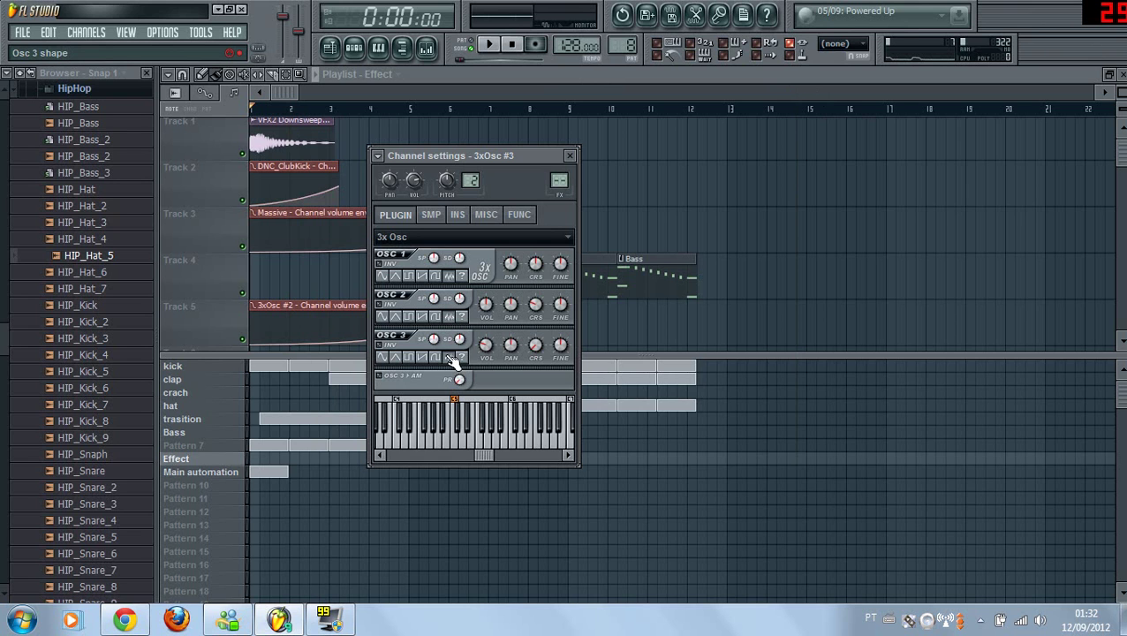
# Preview the 3xOsc #3 sound and draw a one-bar C5 note for it in the Effect pattern's piano roll.
pyautogui.click(468, 442)
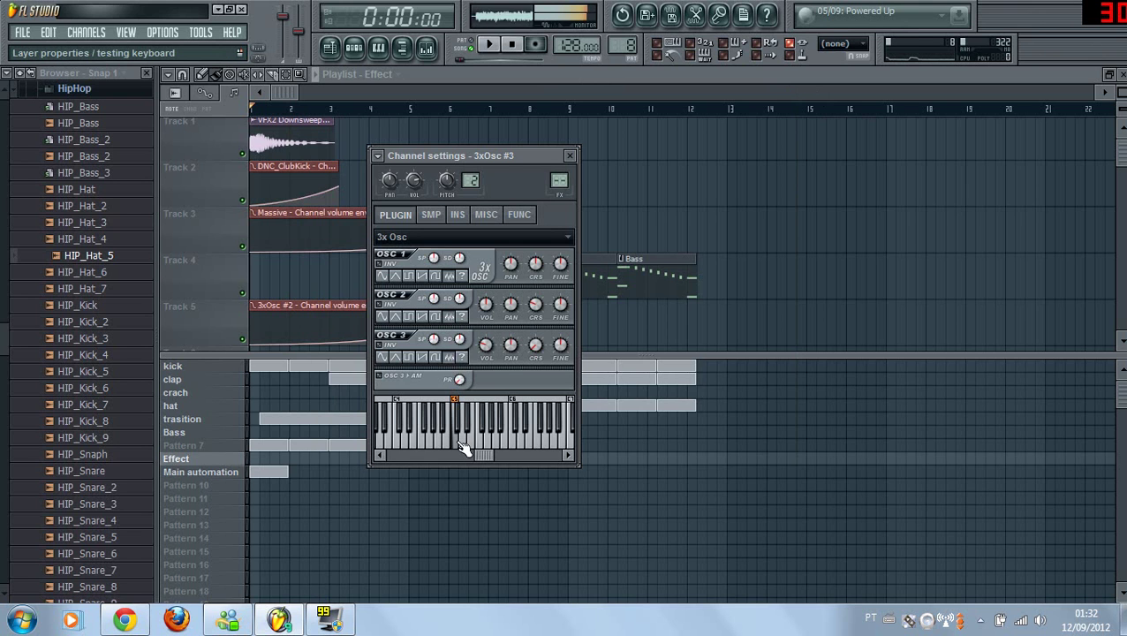
pyautogui.click(457, 441)
pyautogui.click(353, 48)
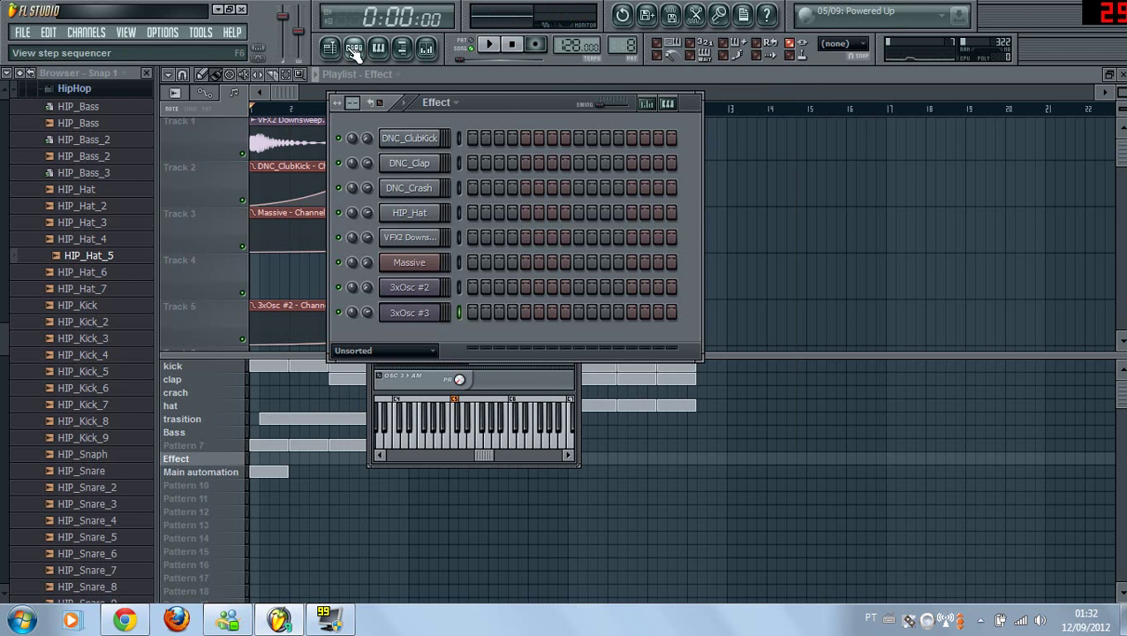
pyautogui.rightClick(440, 318)
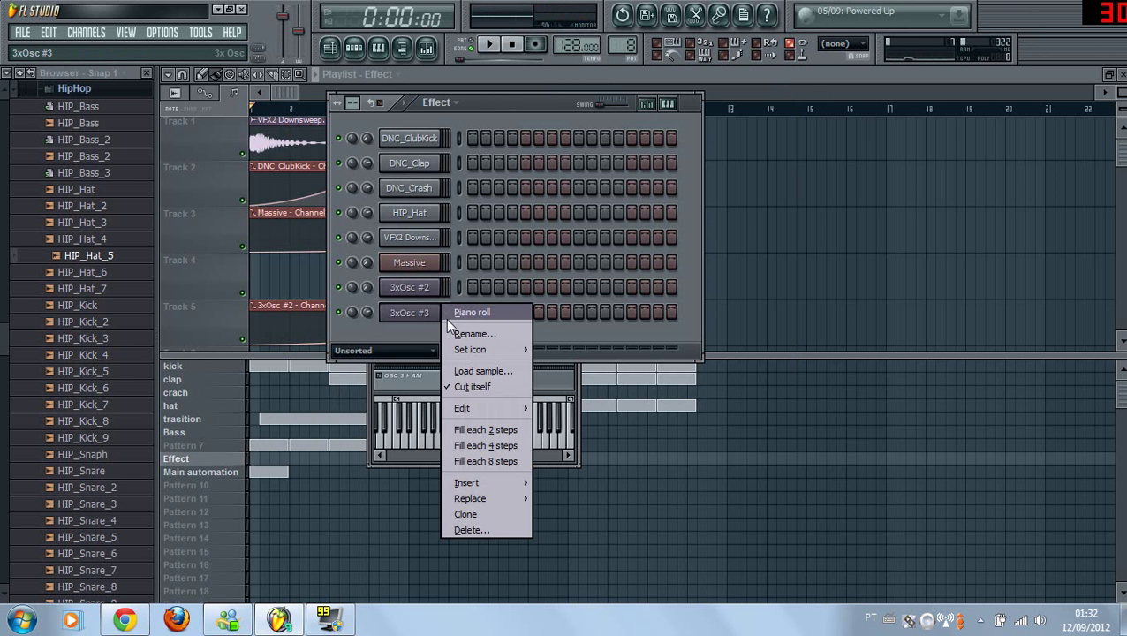
pyautogui.click(456, 314)
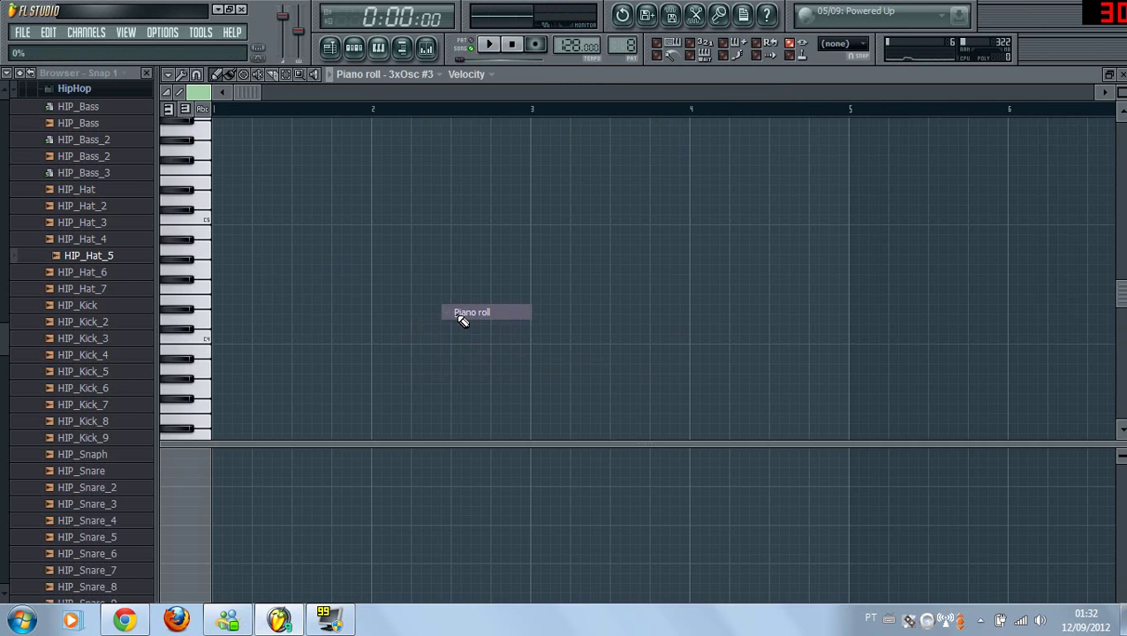
pyautogui.click(214, 213)
pyautogui.click(214, 213)
pyautogui.click(216, 214)
pyautogui.moveTo(218, 218); pyautogui.dragTo(403, 229)
pyautogui.click(1122, 74)
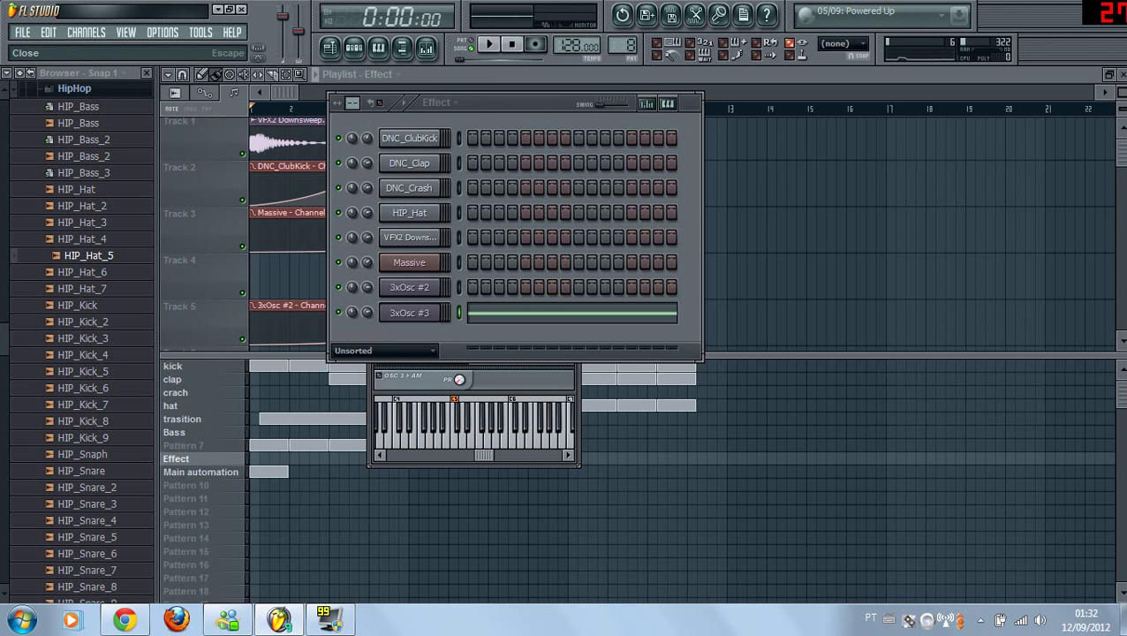
pyautogui.click(769, 183)
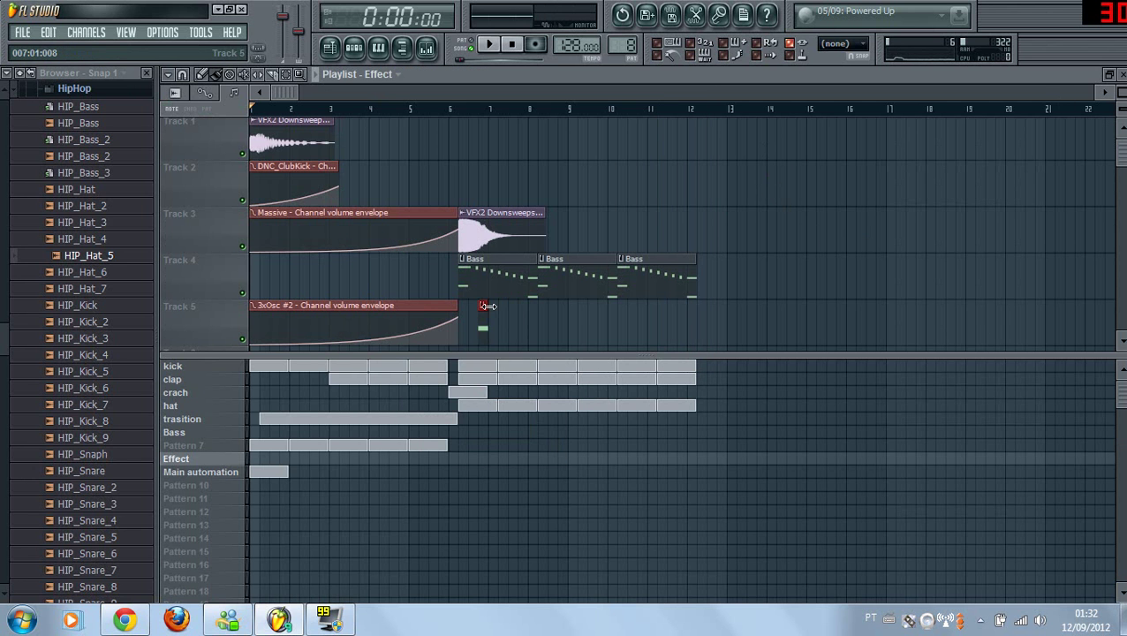
pyautogui.moveTo(485, 321)
pyautogui.mouseDown()
pyautogui.moveTo(464, 326)
pyautogui.moveTo(671, 332)
pyautogui.mouseUp()
pyautogui.rightClick(565, 327)
pyautogui.rightClick(526, 326)
pyautogui.rightClick(486, 326)
pyautogui.rightClick(461, 324)
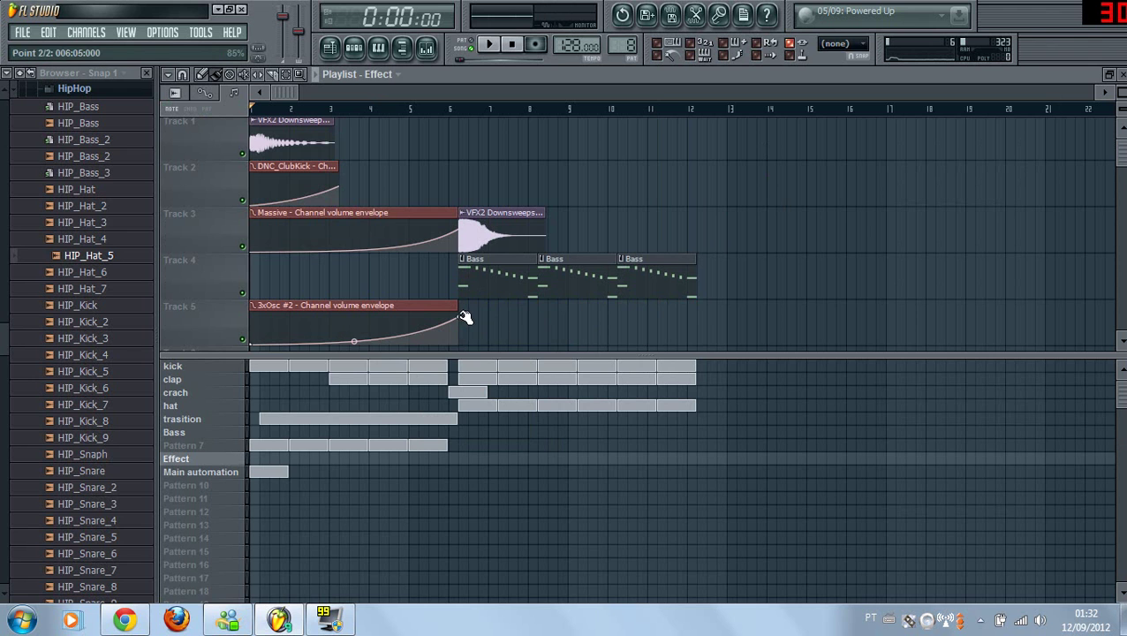
pyautogui.hotkey('ctrl', 'z')
pyautogui.rightClick(520, 327)
pyautogui.rightClick(561, 326)
pyautogui.rightClick(602, 327)
pyautogui.rightClick(643, 328)
pyautogui.rightClick(683, 332)
# Paint back-to-back Effect clips along Track 5, spanning the same length as the three Bass clips.
pyautogui.rightClick(486, 324)
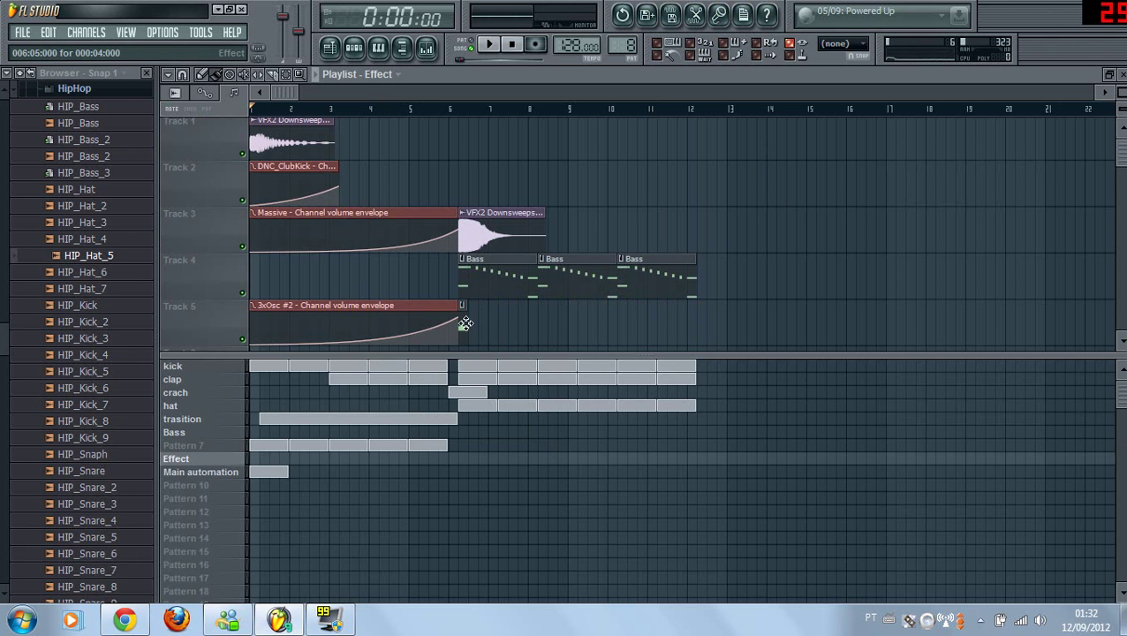
pyautogui.moveTo(468, 325)
pyautogui.mouseDown()
pyautogui.moveTo(669, 333)
pyautogui.moveTo(688, 320)
pyautogui.mouseUp()
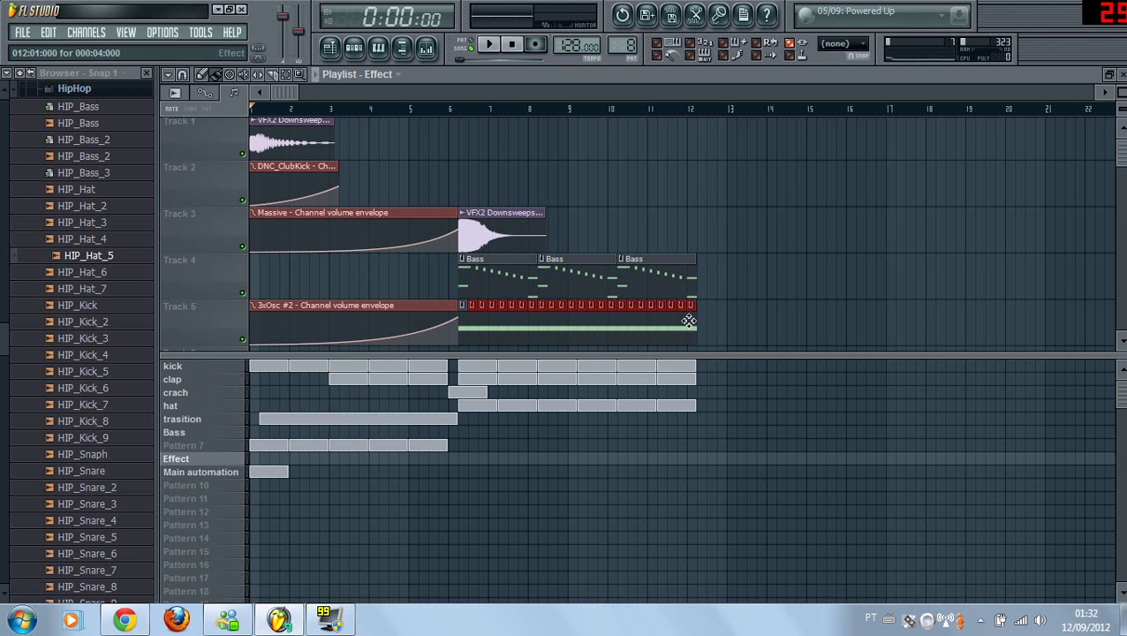
# Create an automation clip for the 3xOsc #3 channel volume.
pyautogui.doubleClick(500, 327)
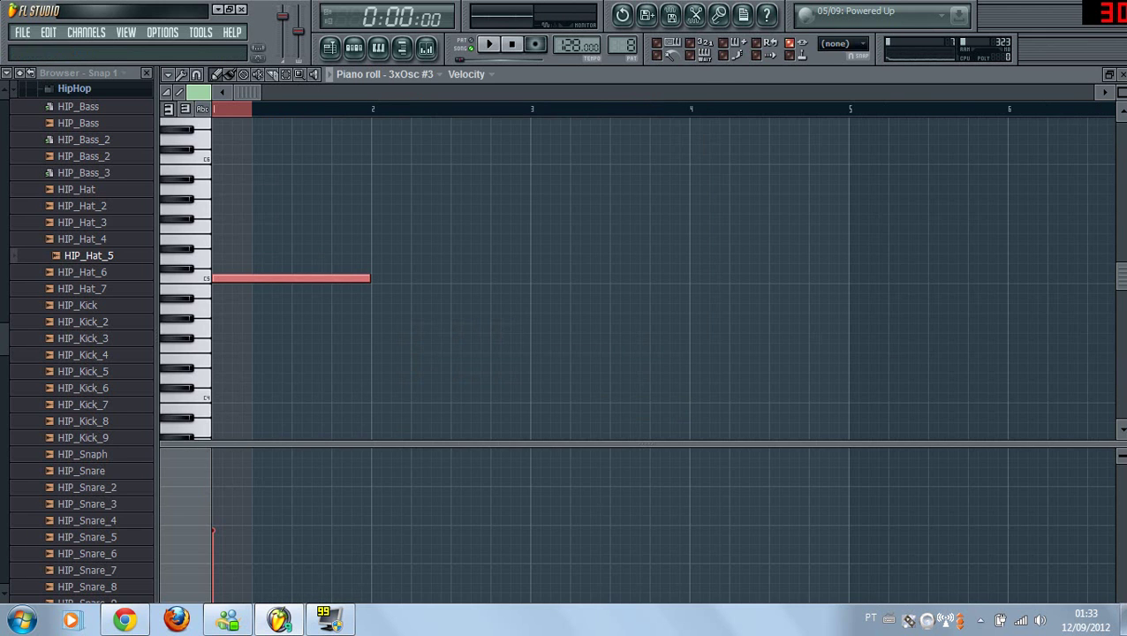
pyautogui.press('F6')
pyautogui.press('F5')
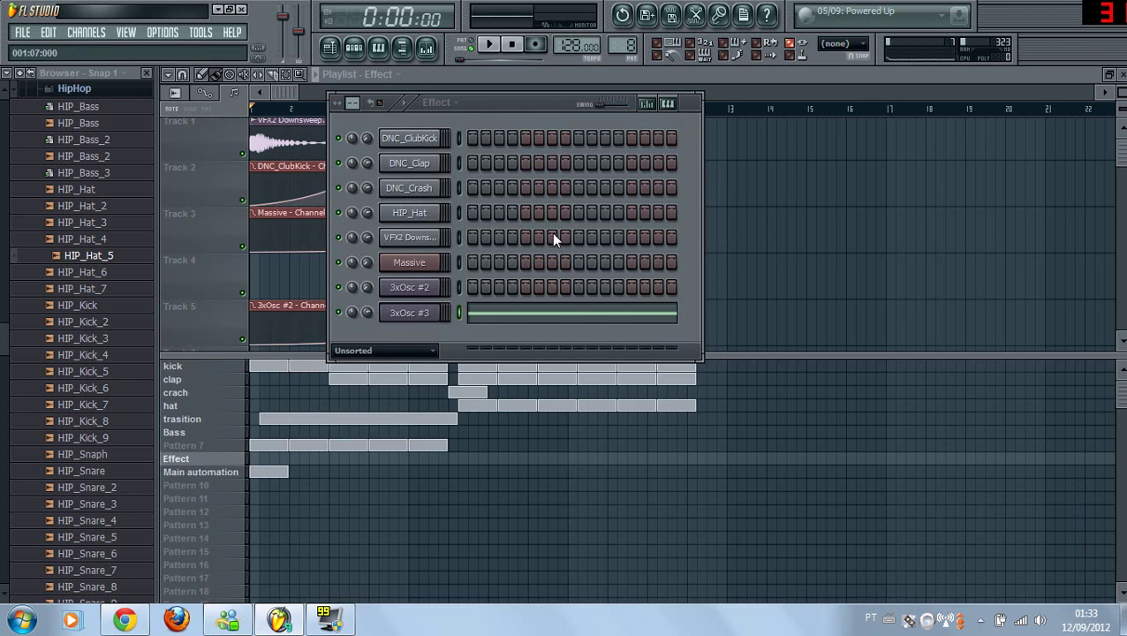
pyautogui.click(397, 315)
pyautogui.click(408, 314)
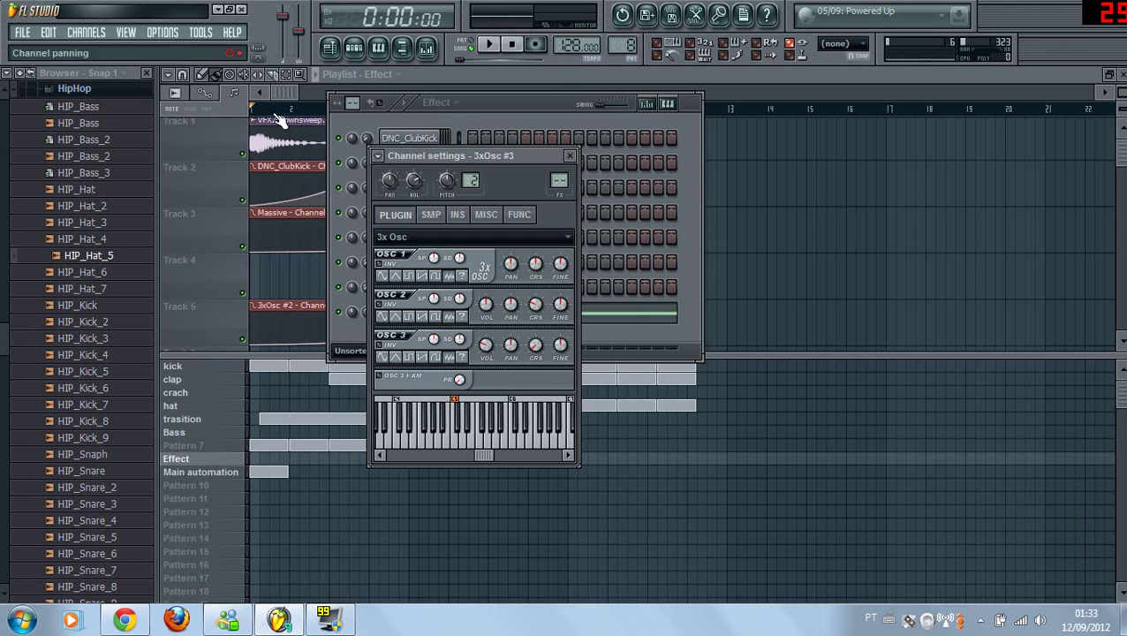
pyautogui.click(200, 33)
pyautogui.moveTo(226, 197)
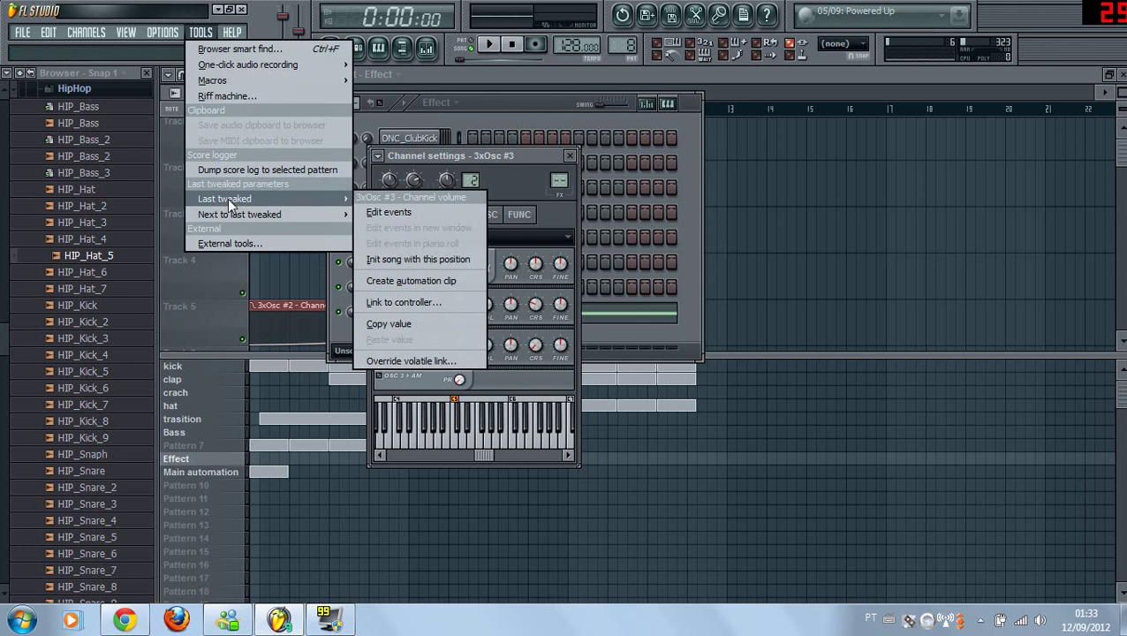
pyautogui.click(408, 281)
pyautogui.click(715, 91)
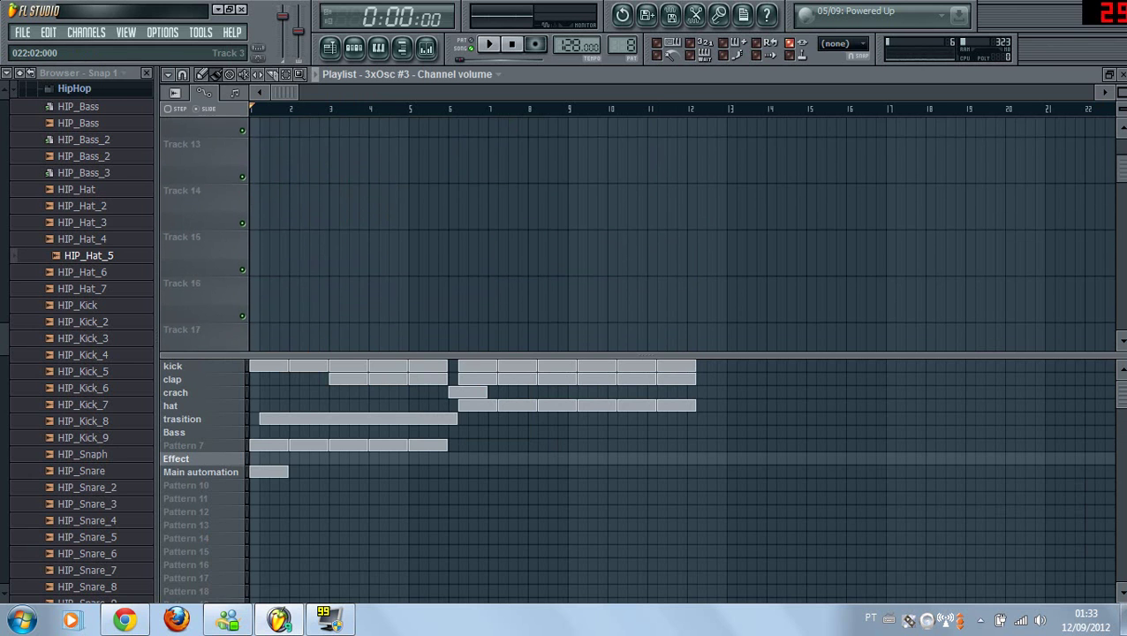
# Fit the 3xOsc #3 volume envelope on Track 6 beneath the Effect clips and slope it down to zero at its end.
pyautogui.scroll(-1, 320, 254)
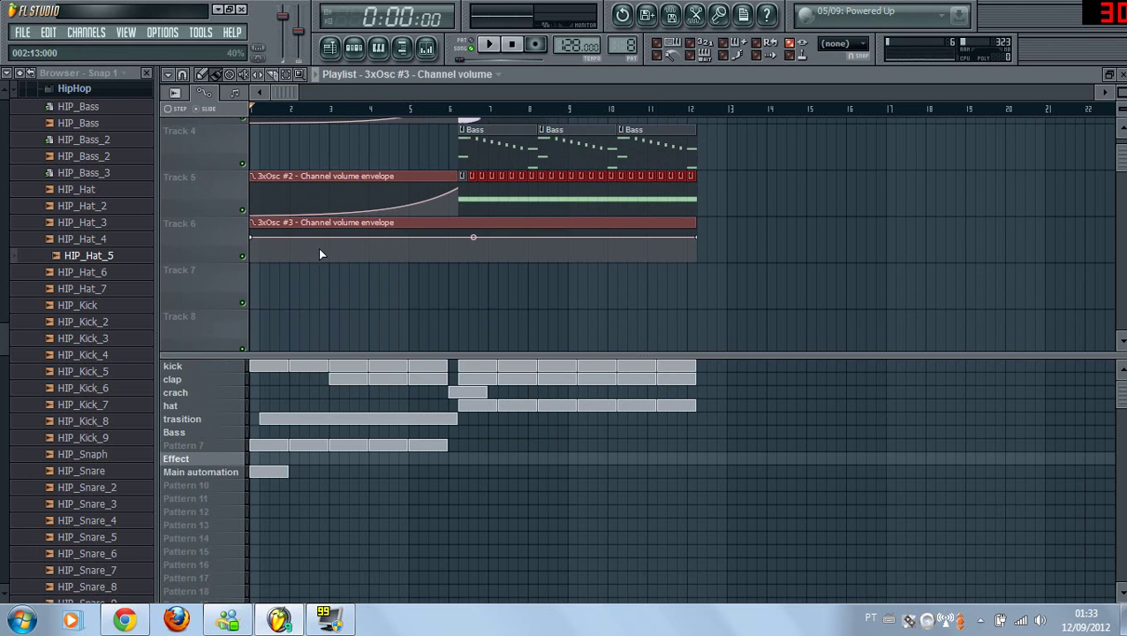
pyautogui.moveTo(473, 237)
pyautogui.mouseDown()
pyautogui.moveTo(498, 231)
pyautogui.moveTo(477, 242)
pyautogui.mouseUp()
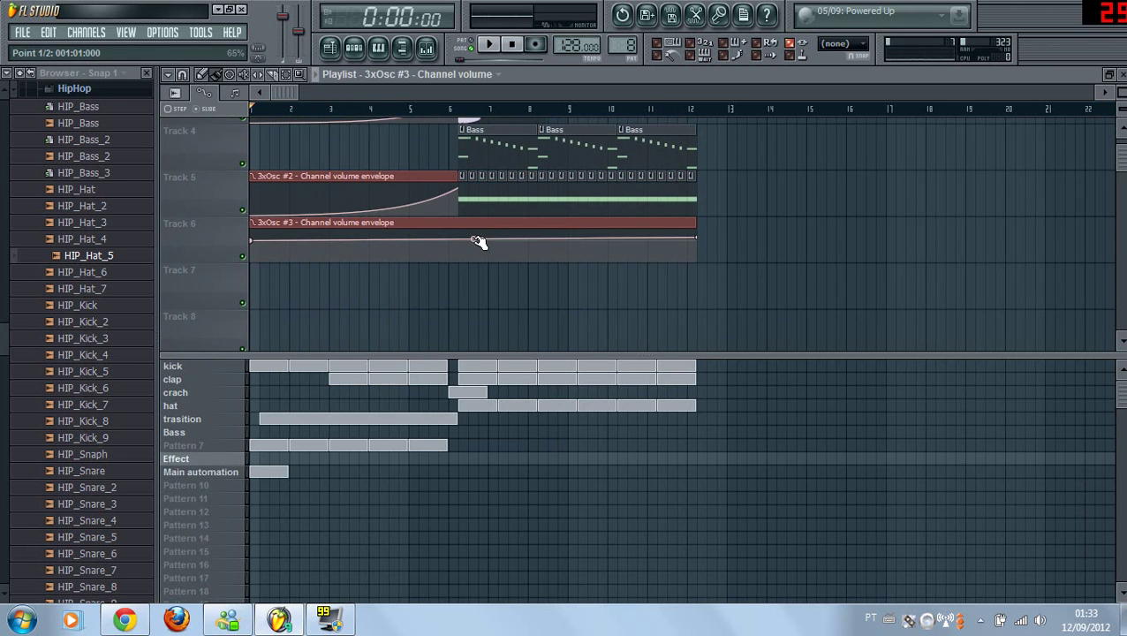
pyautogui.moveTo(695, 238); pyautogui.dragTo(469, 240)
pyautogui.moveTo(398, 228); pyautogui.dragTo(605, 222)
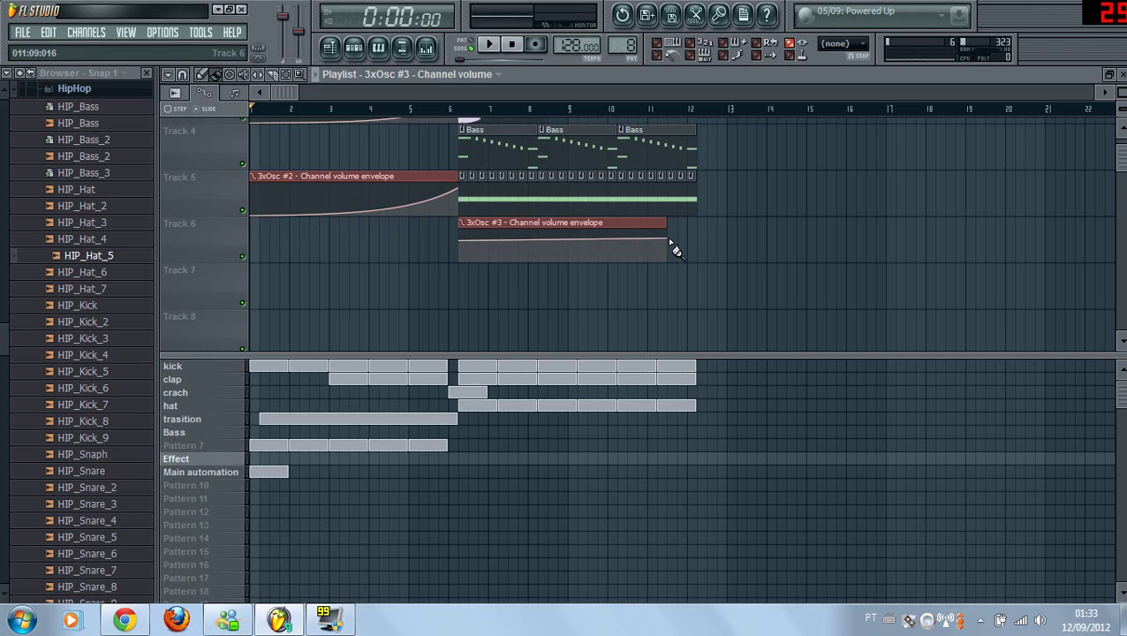
pyautogui.moveTo(671, 241); pyautogui.dragTo(697, 261)
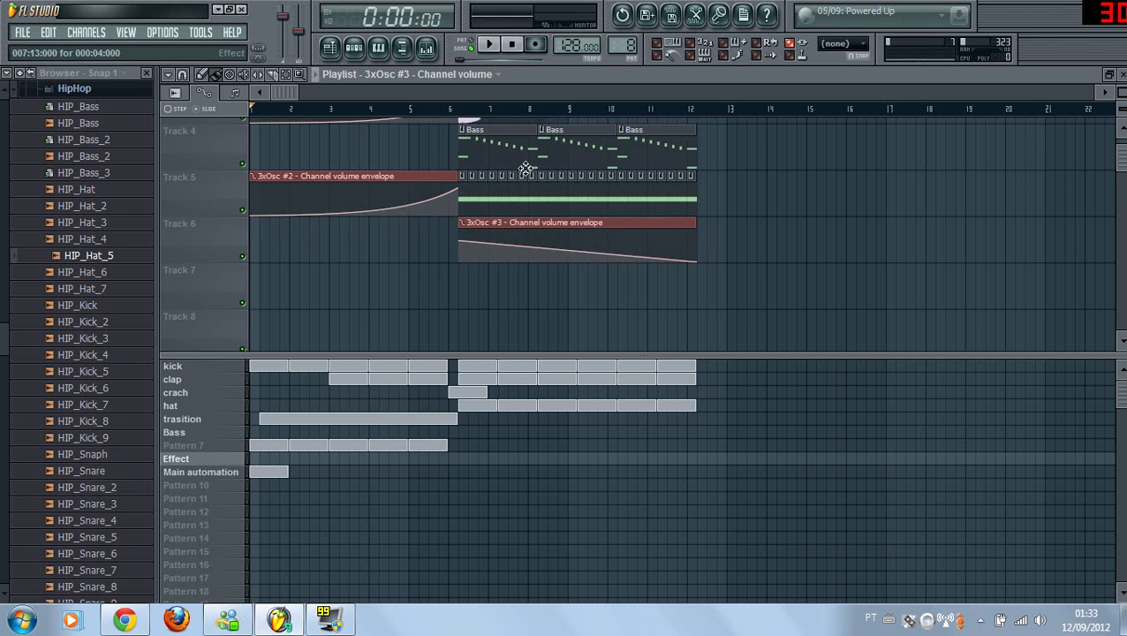
# Play the song from the start to check the Effect volume fade, with all six clip tracks in view, and stop playback.
pyautogui.click(498, 44)
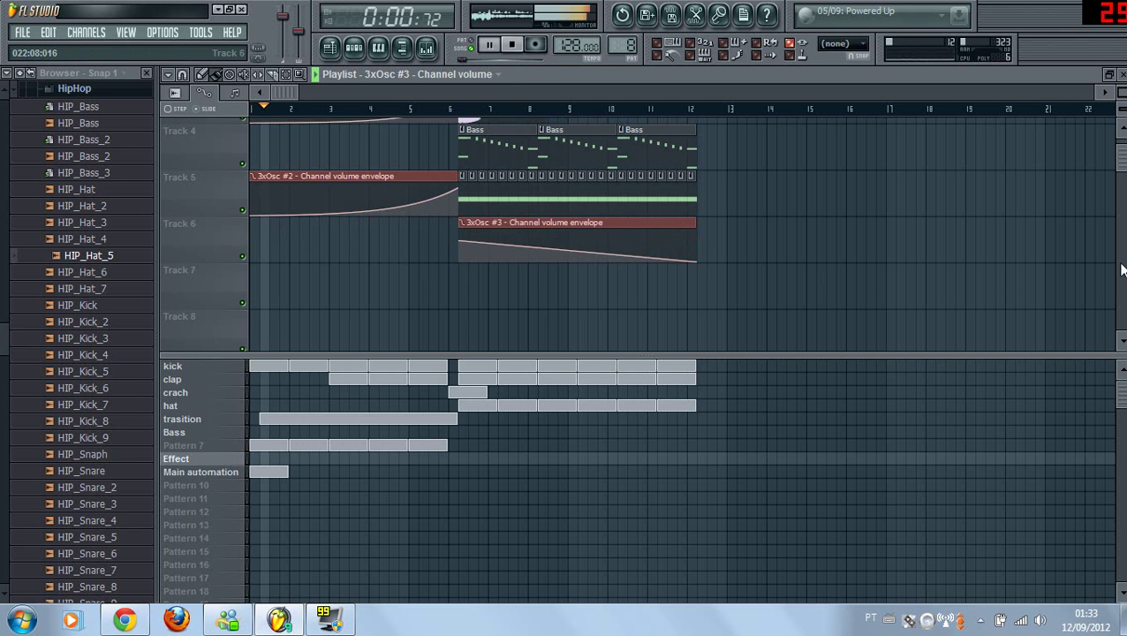
pyautogui.scroll(-3, 680, 234)
pyautogui.scroll(5, 679, 234)
pyautogui.moveTo(863, 358); pyautogui.dragTo(866, 408)
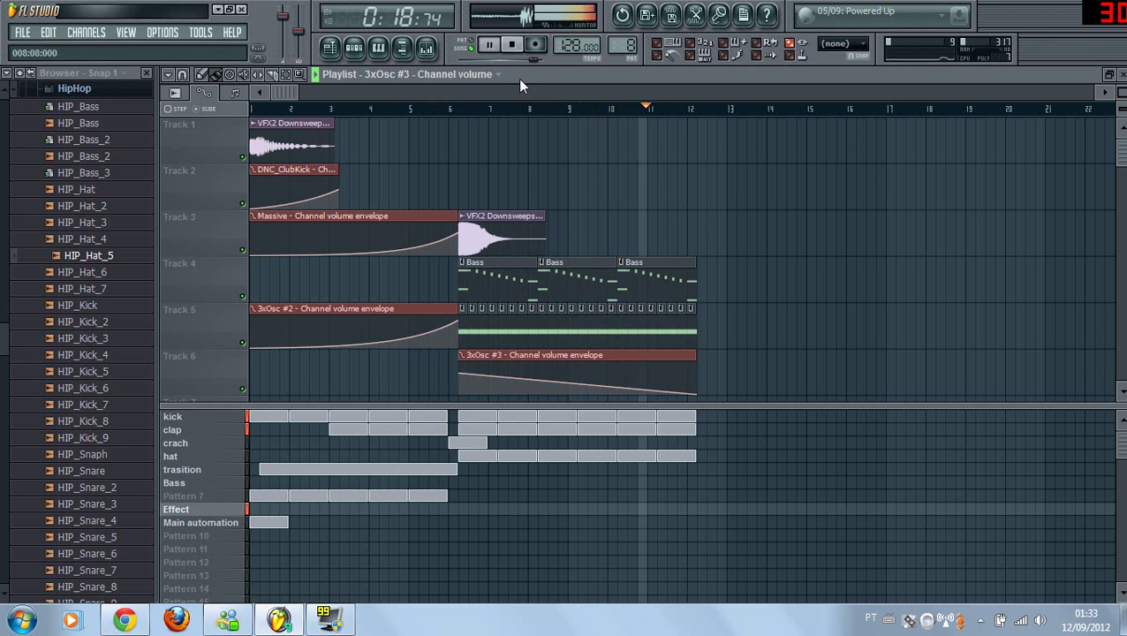
pyautogui.click(511, 45)
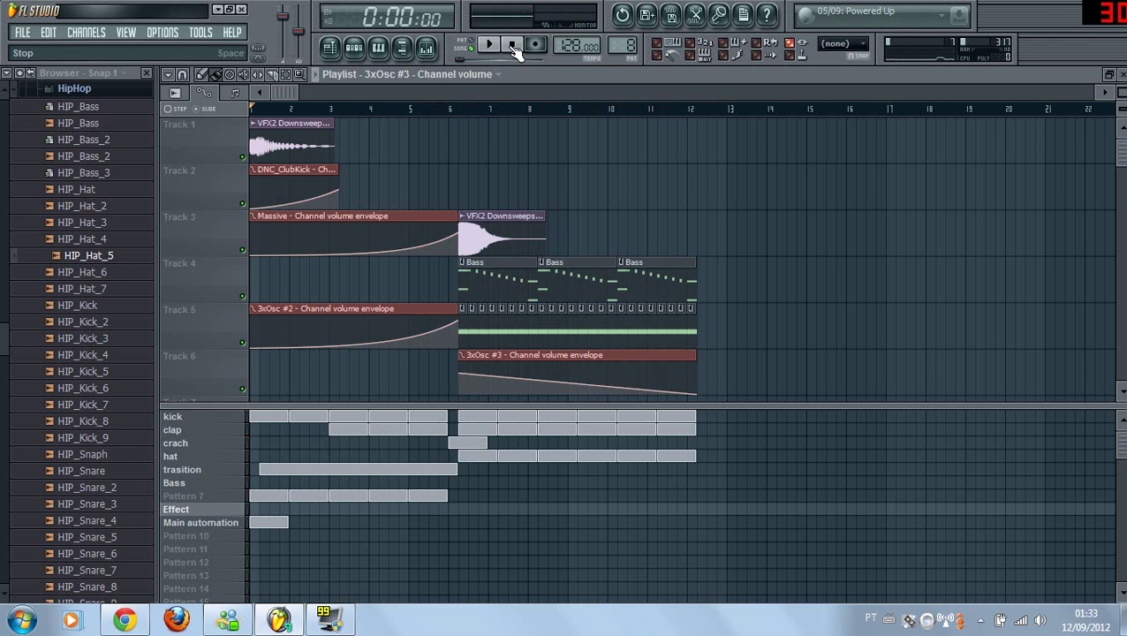